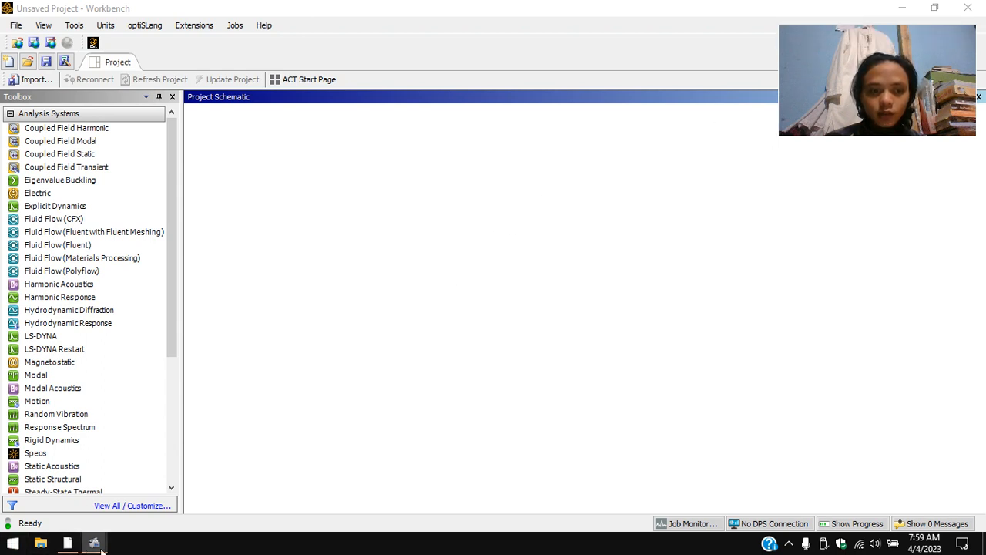
Review the "Latar belakang" slide in the PowerPoint presentation and return to Workbench.
mouse_move(94, 543)
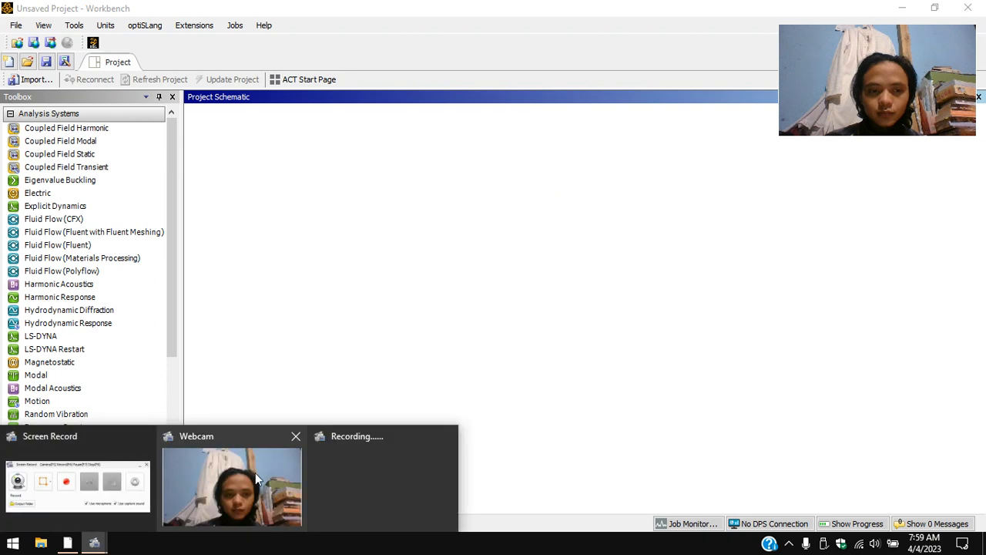
click(86, 514)
click(506, 242)
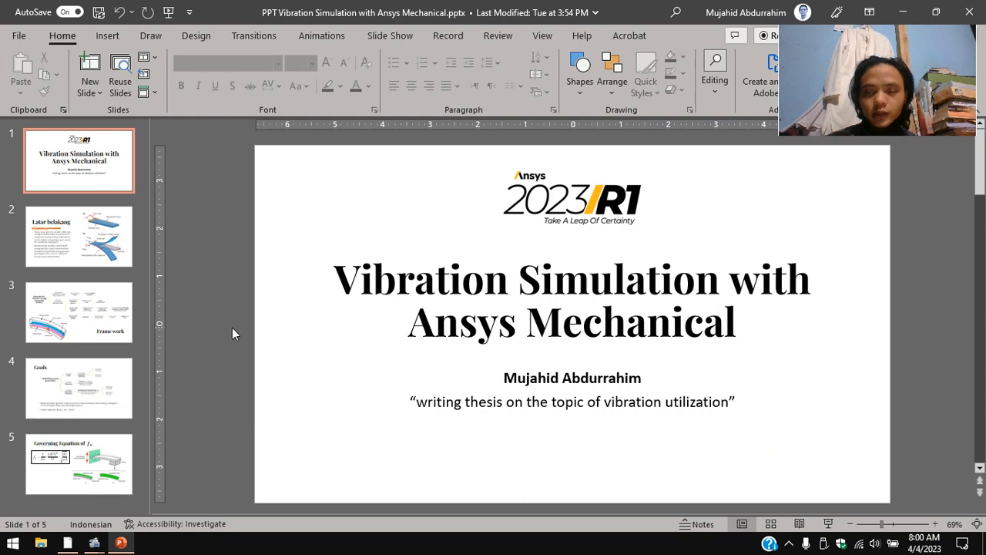
click(91, 234)
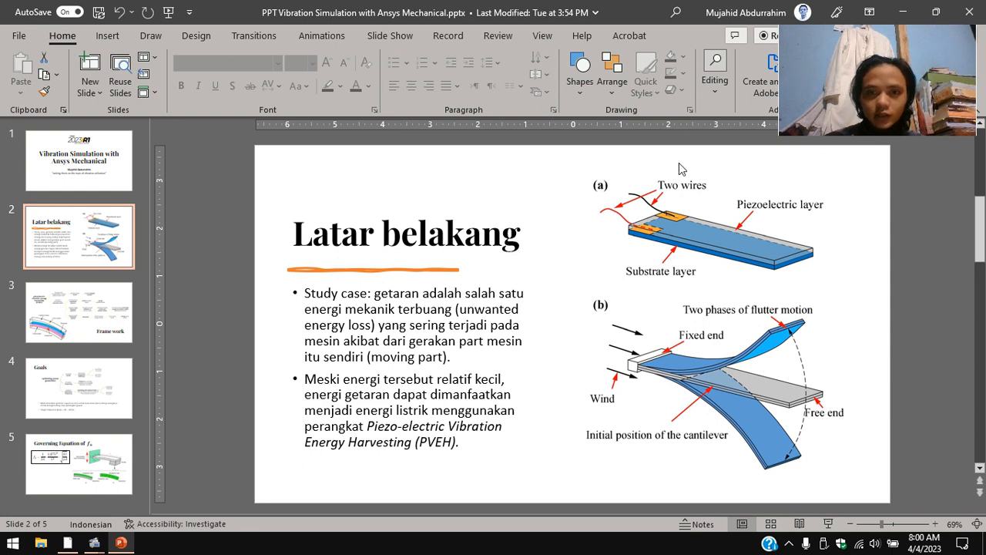
click(67, 543)
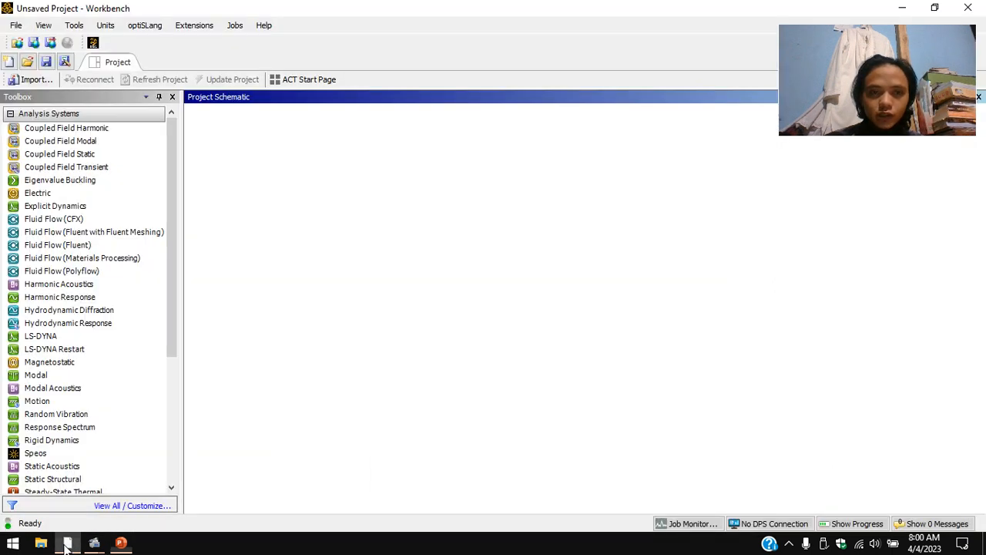
Add a Static Structural analysis system to the empty project schematic.
click(9, 62)
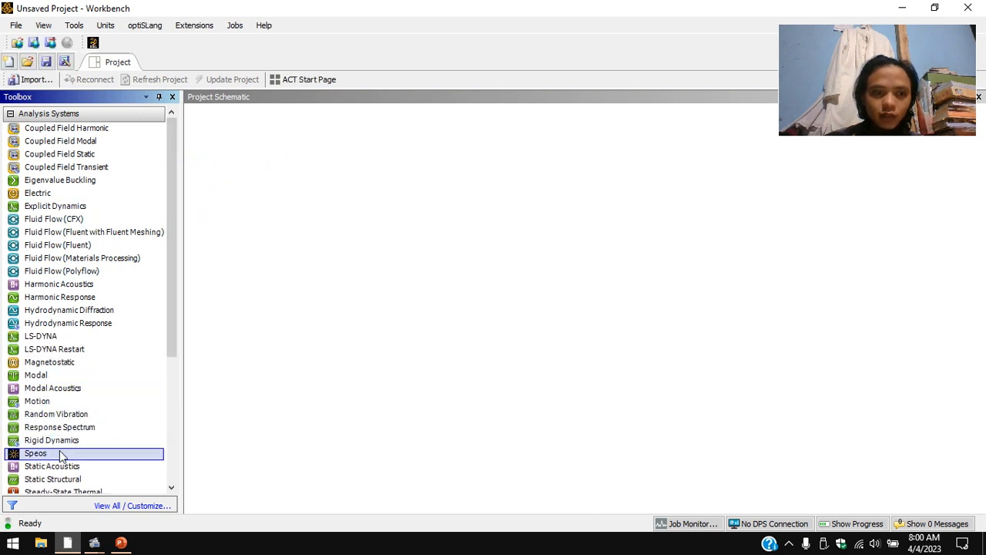
scroll(114, 277, down, 5)
scroll(115, 282, up, 5)
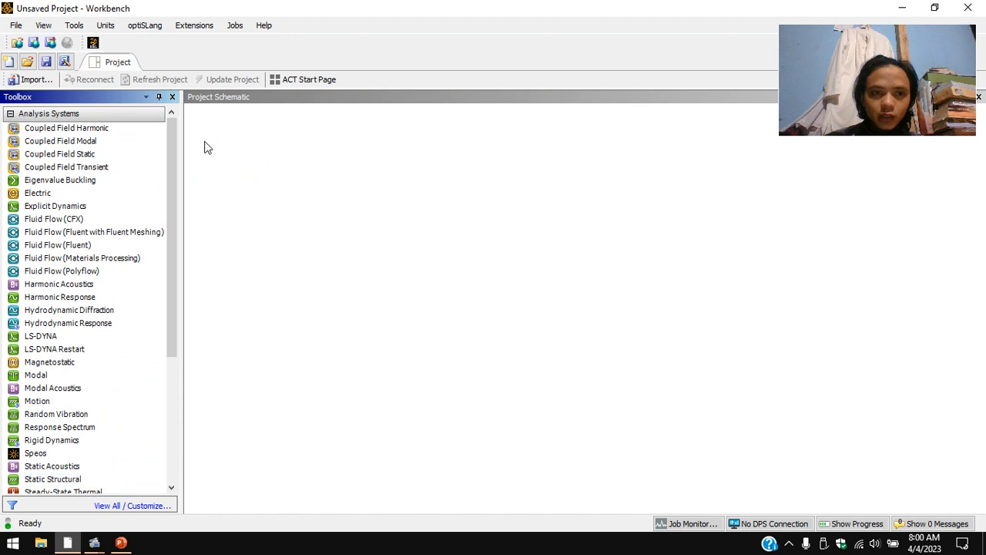
click(405, 209)
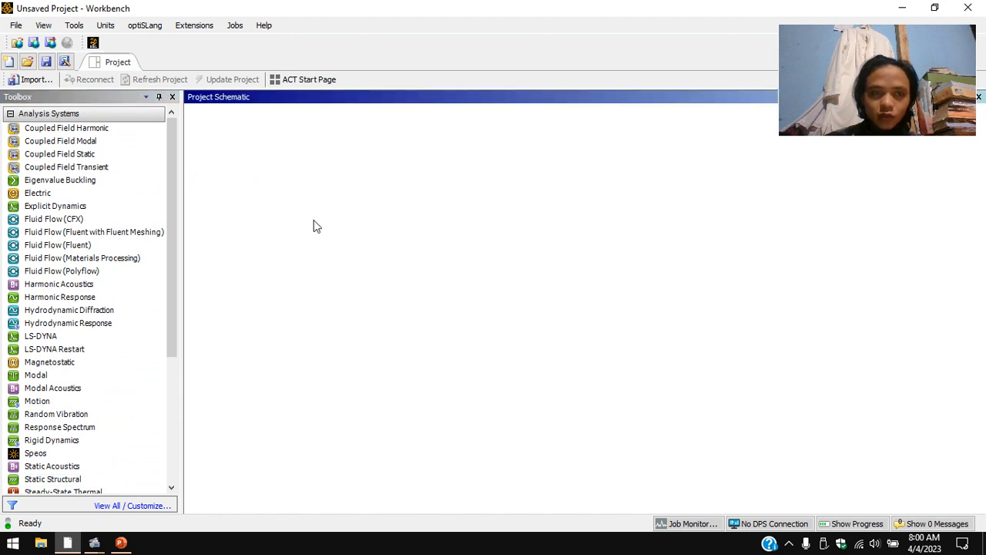
scroll(87, 370, down, 5)
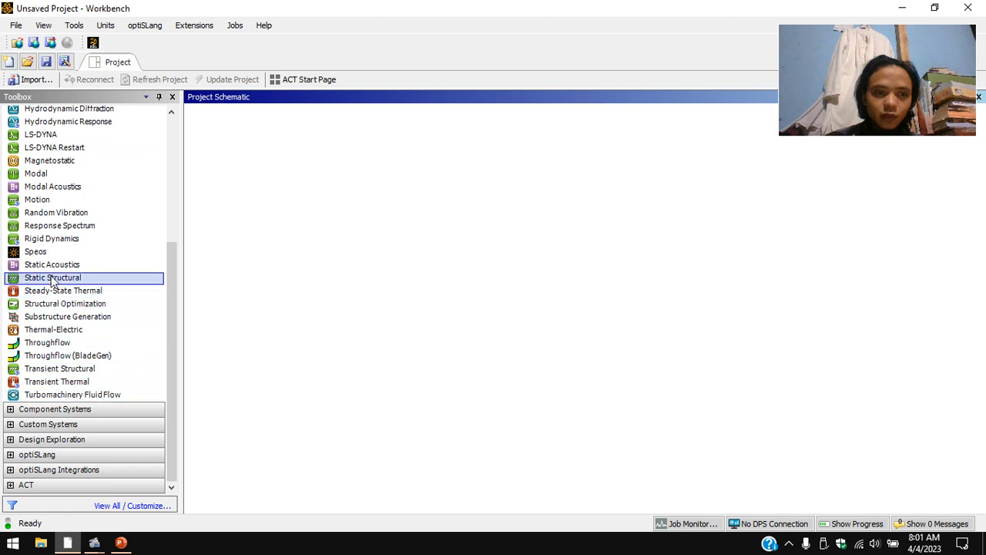
drag(53, 282, 264, 160)
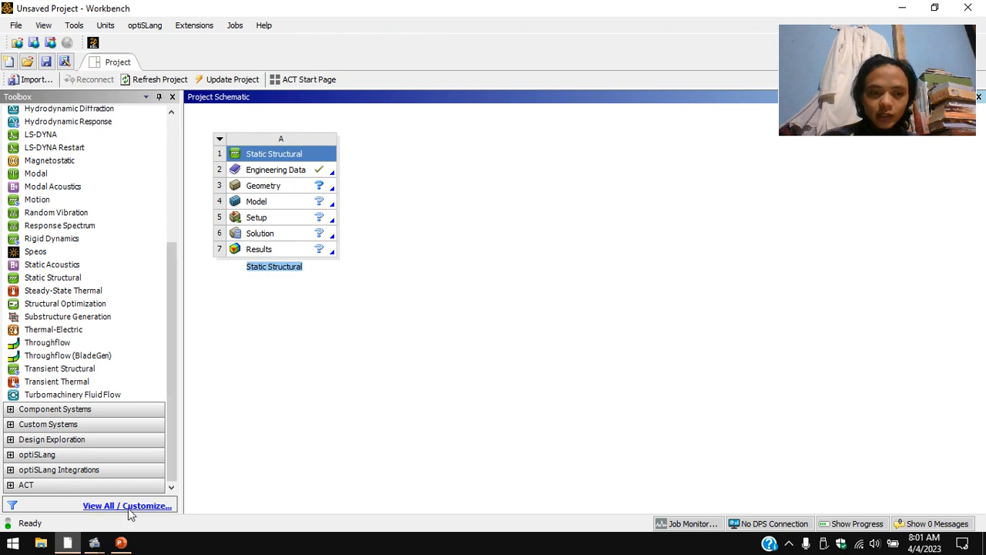
Review the background and "Governing Equation of fn" slides in PowerPoint and return to Workbench.
click(120, 543)
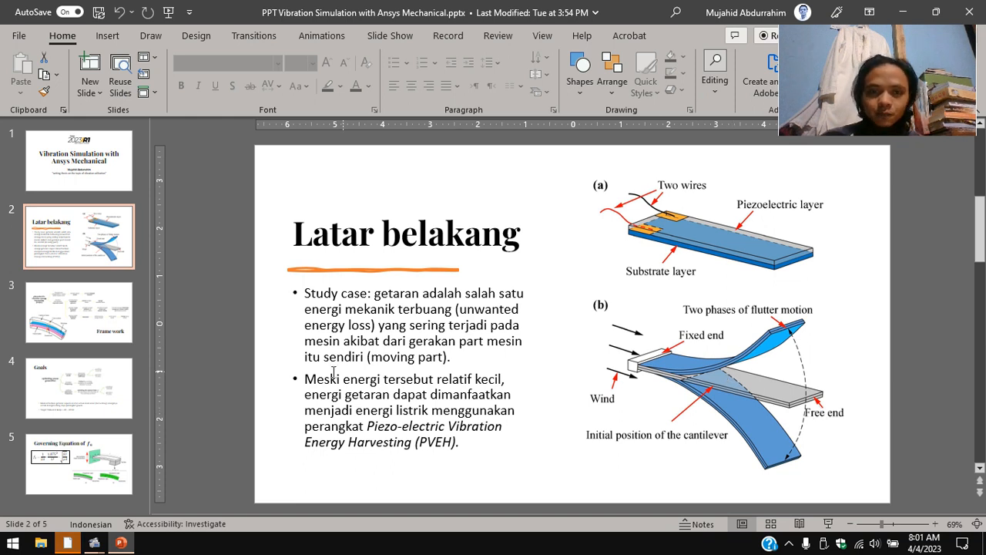
click(68, 543)
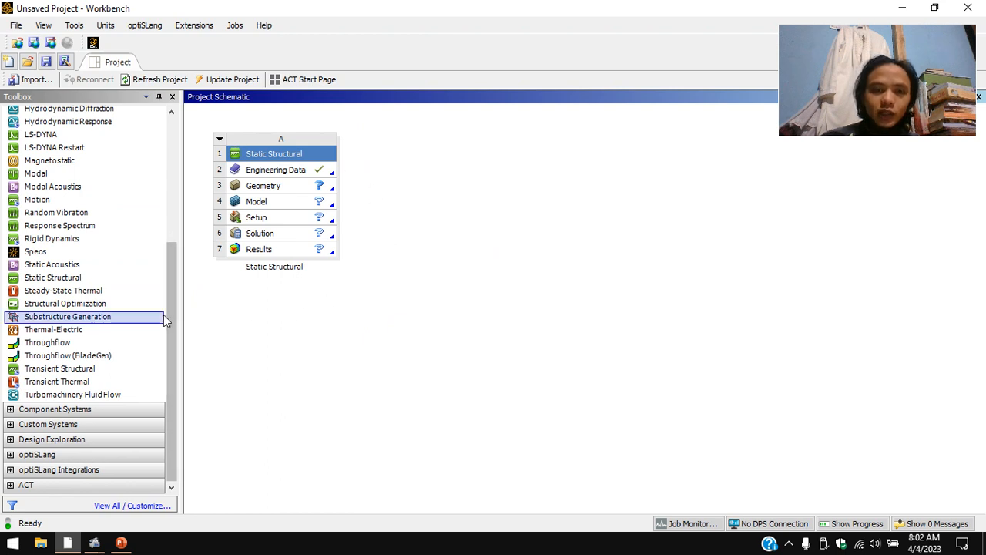
click(118, 548)
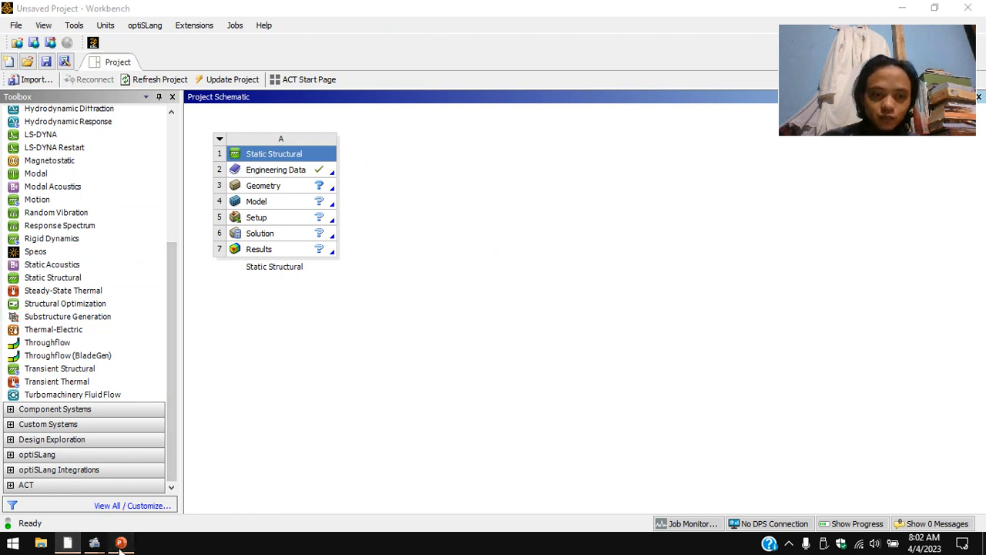
click(100, 466)
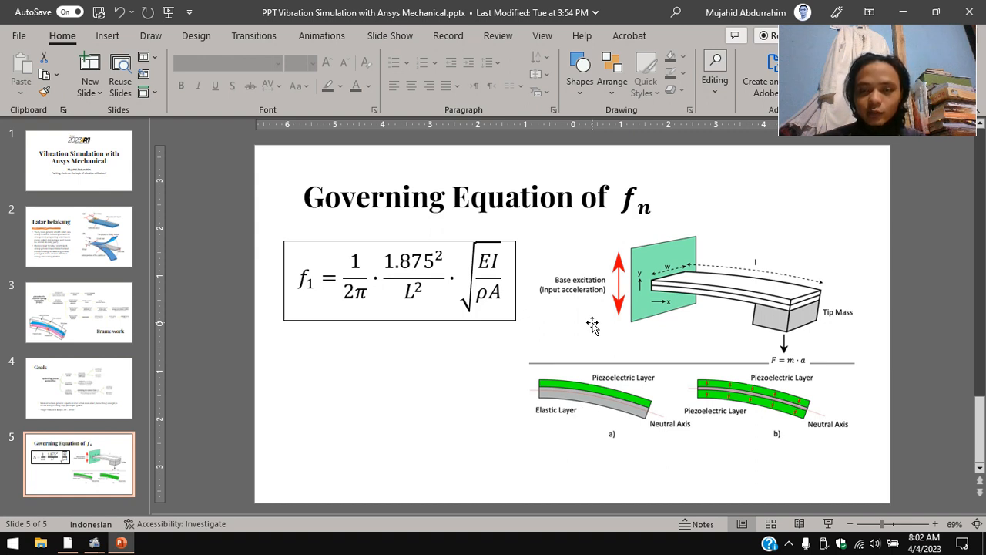
key(alt+Tab)
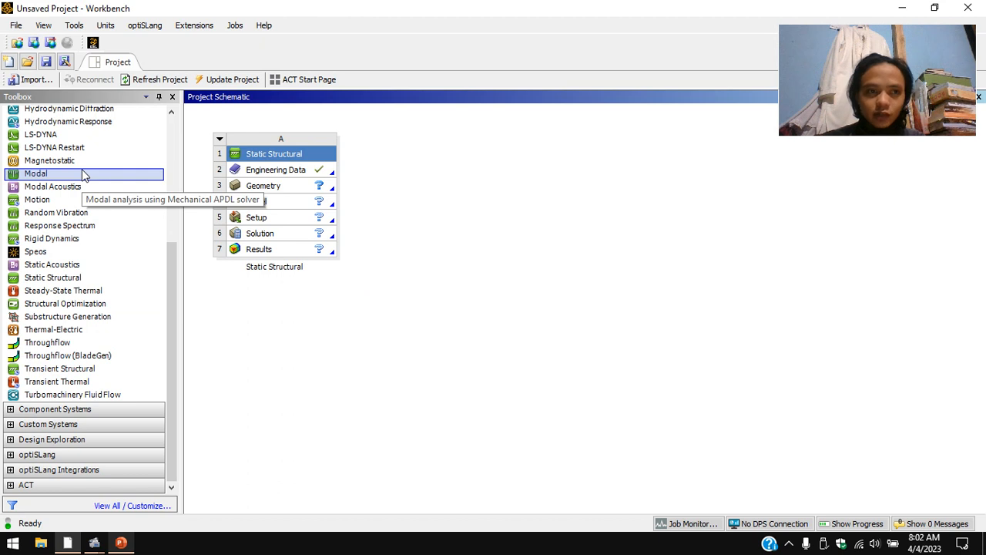
Add a Modal system linked to the Solution of the Static Structural system so that it shares its data.
drag(45, 176, 129, 176)
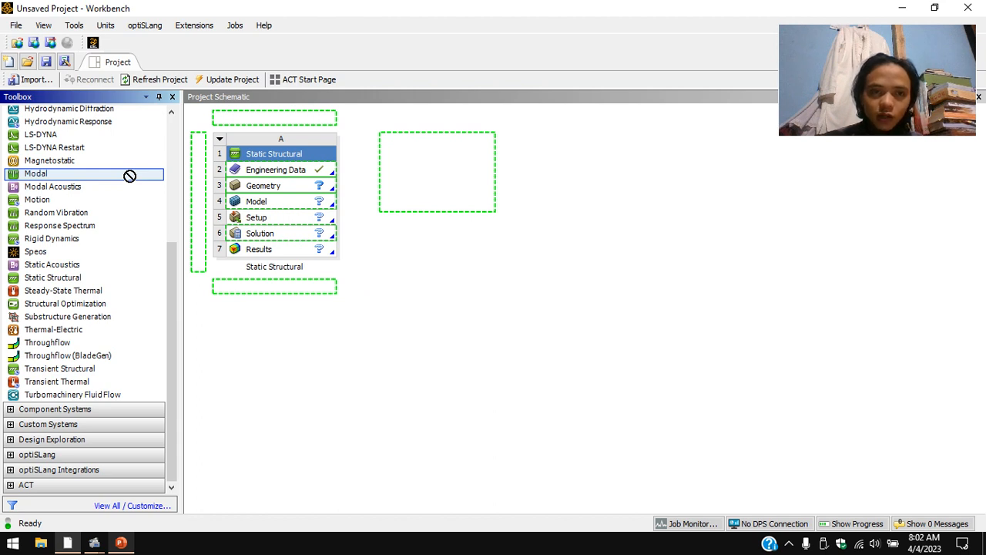
drag(129, 176, 131, 179)
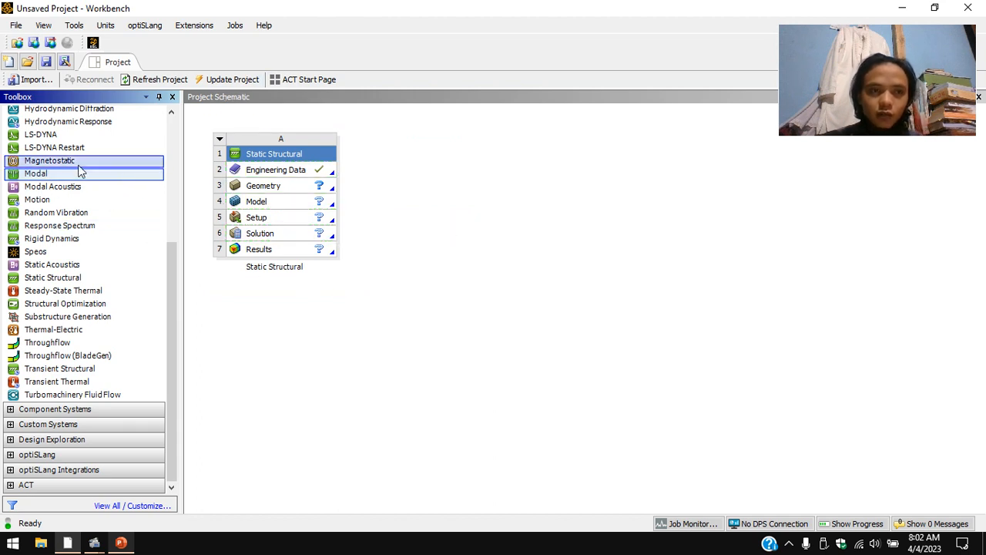
drag(49, 173, 274, 237)
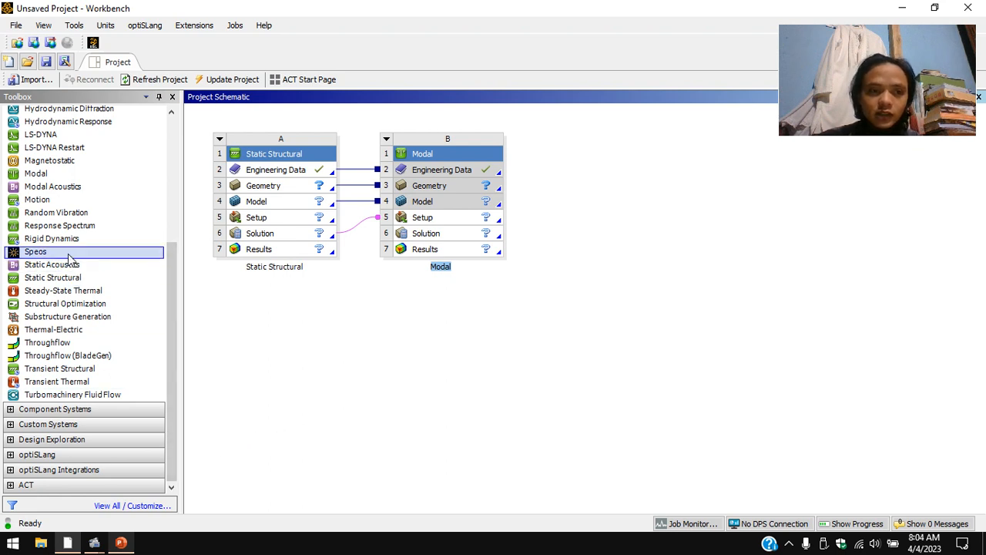
Add a Harmonic Response system linked to the Solution of the Modal system.
scroll(82, 161, up, 2)
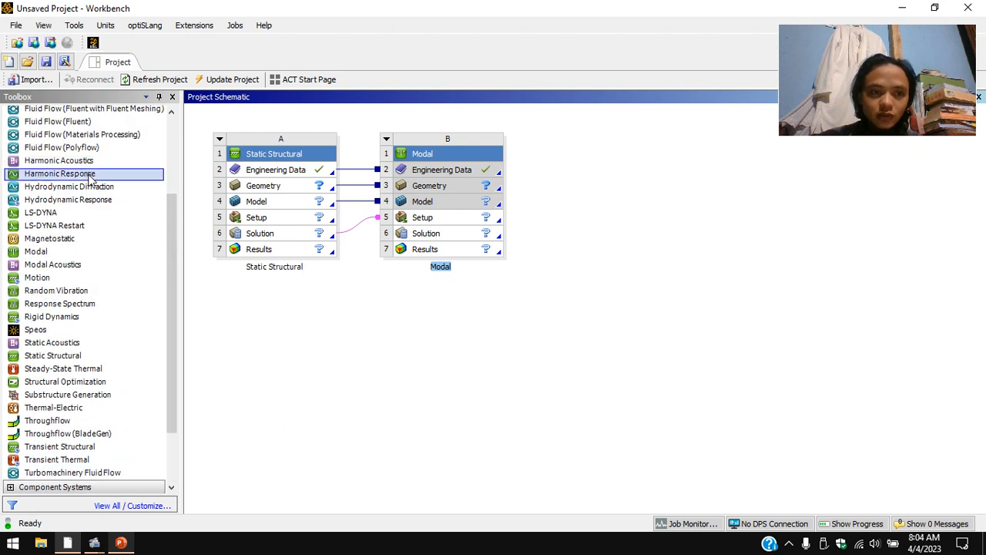
drag(89, 174, 440, 236)
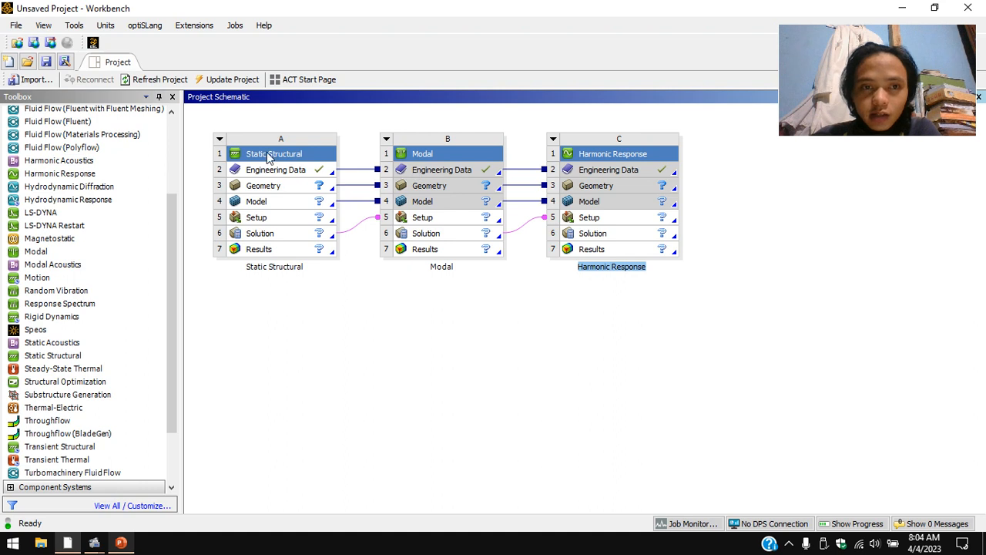
drag(197, 129, 345, 273)
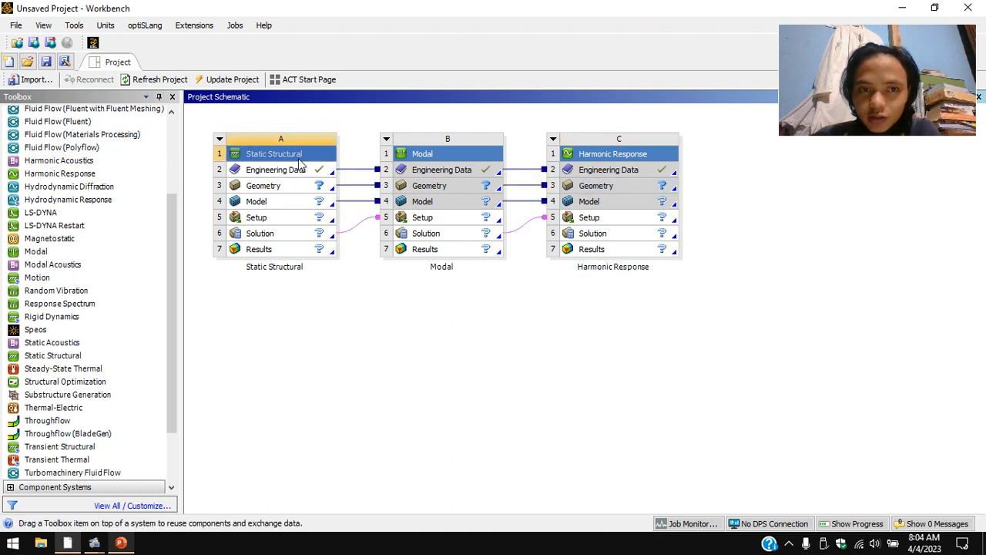
click(368, 314)
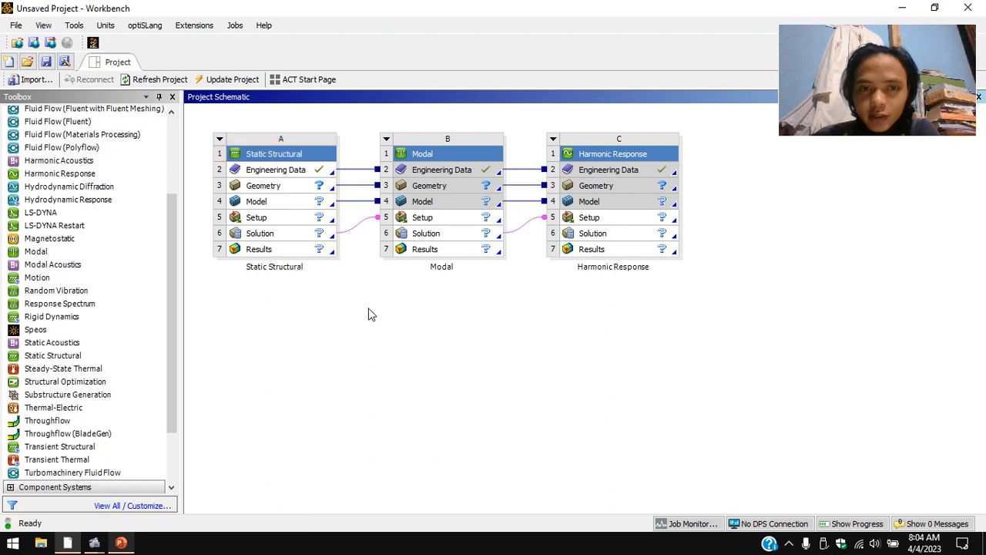
Delete the Harmonic Response system from the project schematic.
click(603, 158)
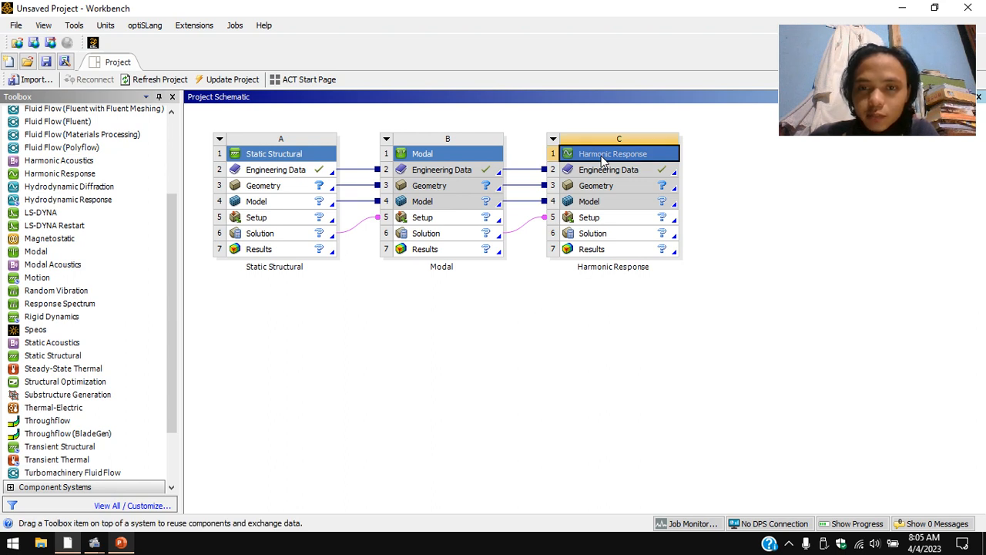
right_click(604, 159)
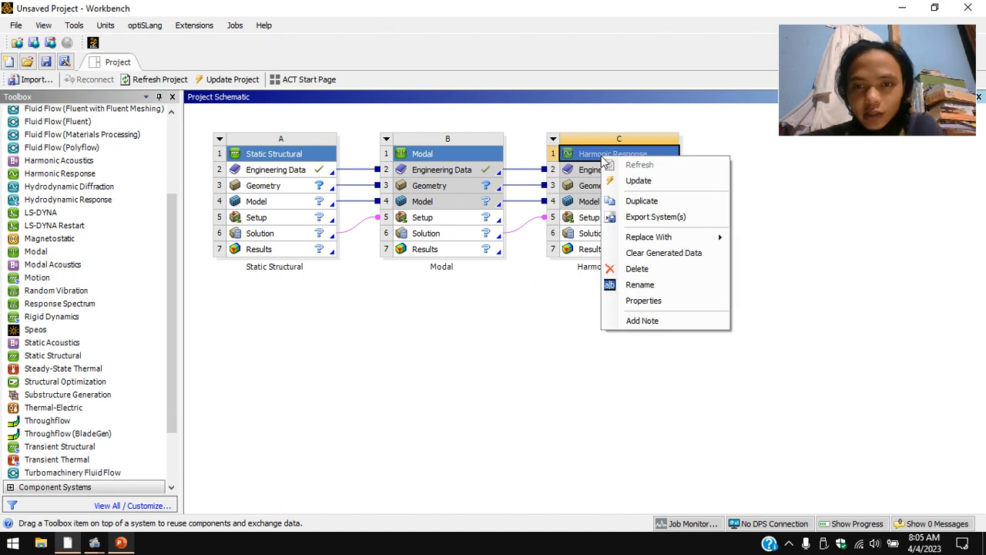
click(637, 268)
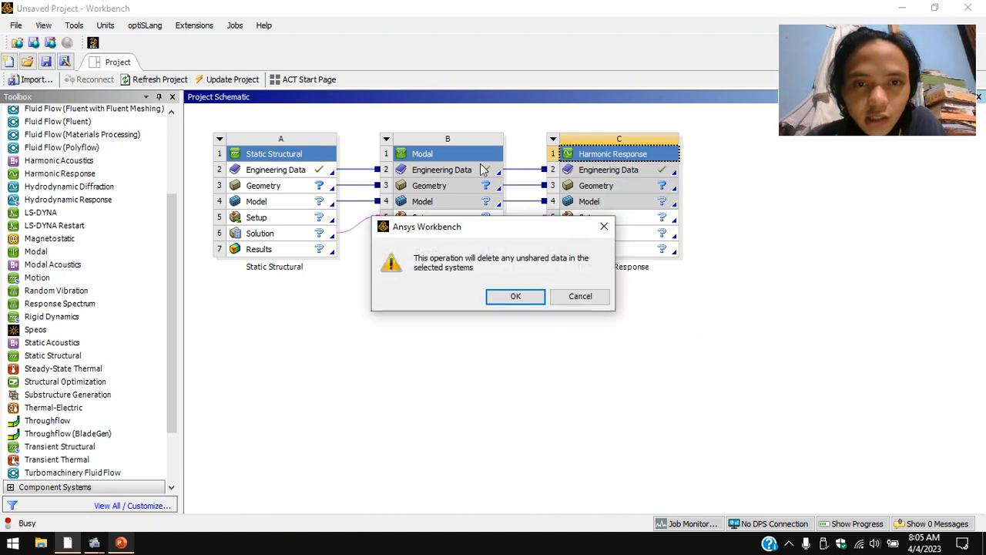
click(502, 299)
Delete the Modal system from the project schematic.
click(455, 158)
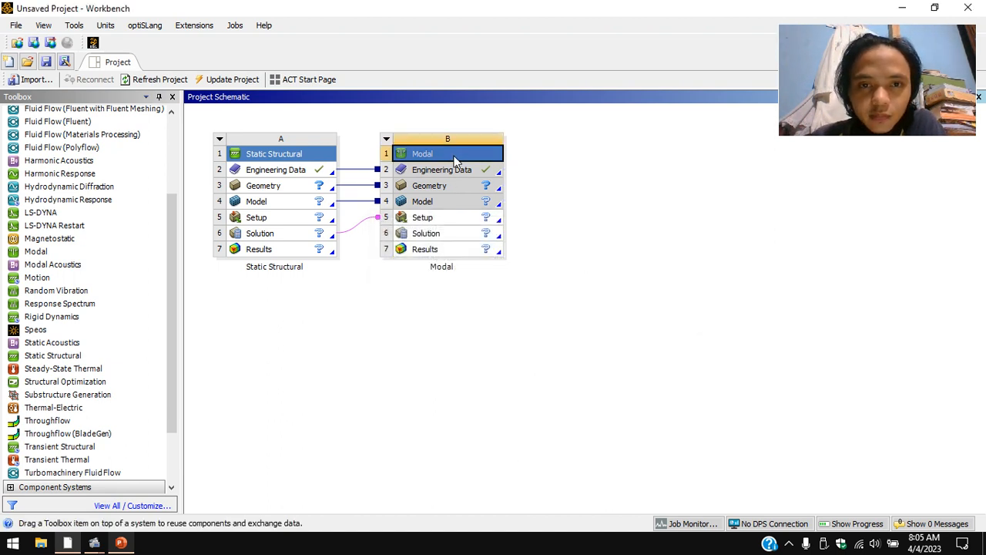
right_click(455, 157)
click(473, 268)
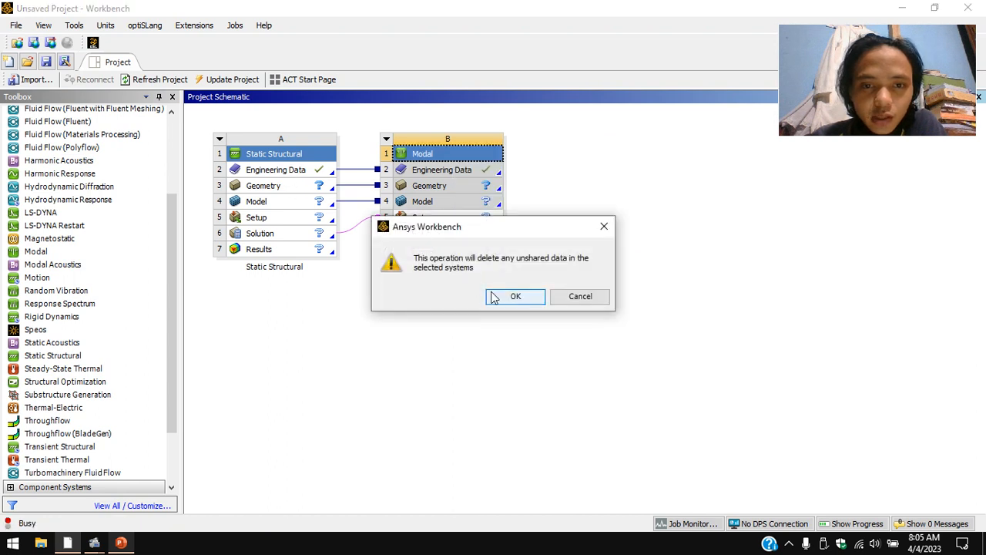
click(512, 296)
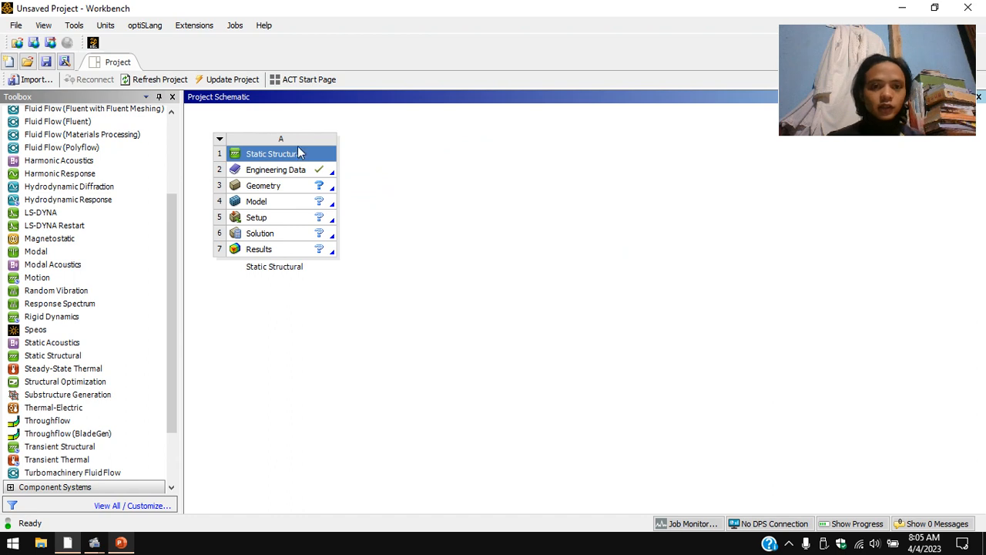
Delete the remaining Static Structural system from the project schematic.
click(297, 154)
right_click(297, 154)
click(333, 267)
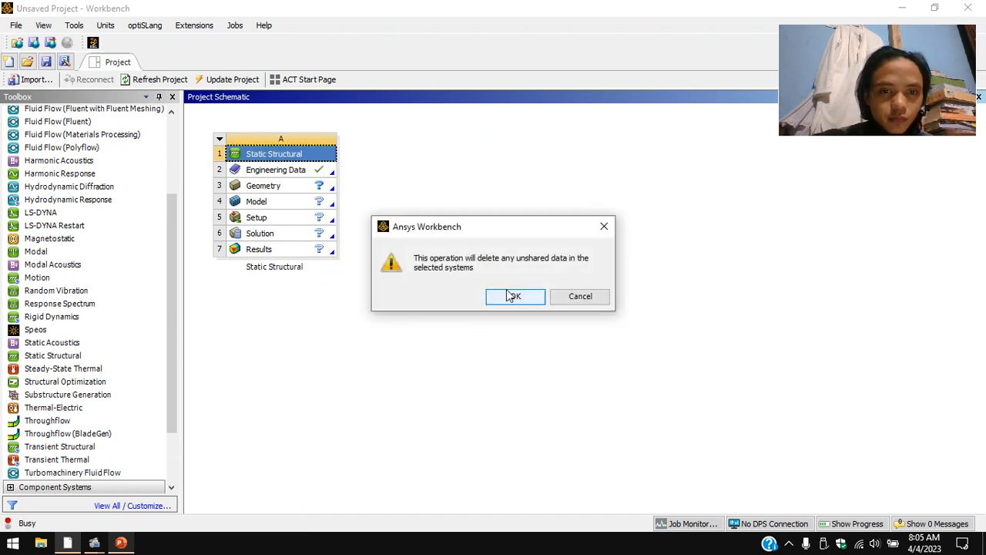
click(530, 295)
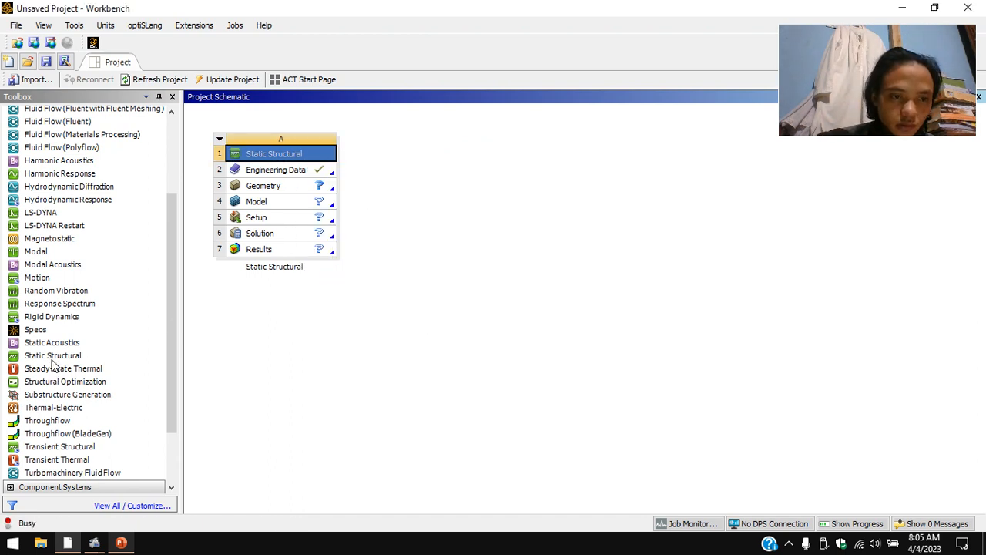
Add a new Static Structural system to the project schematic and open its Engineering Data.
drag(52, 362, 255, 180)
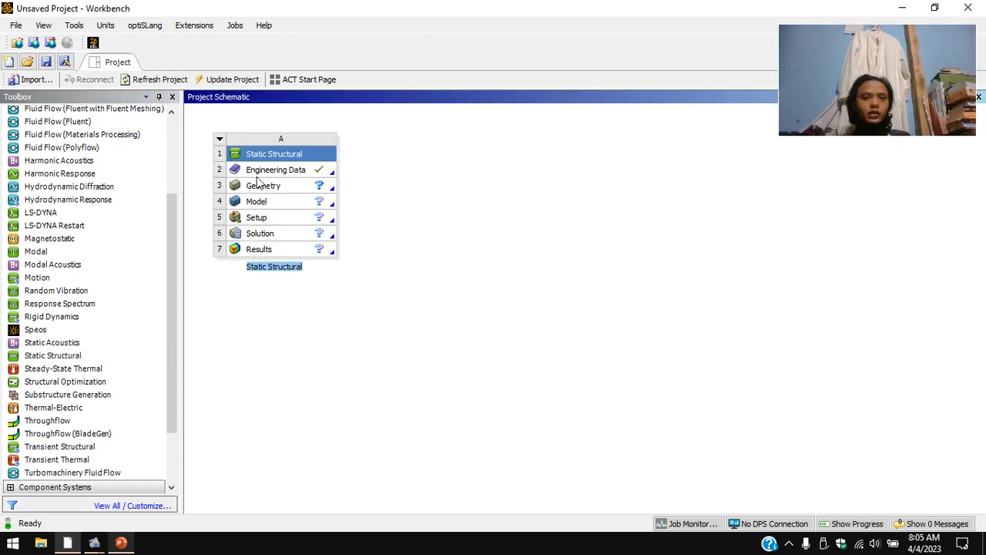
double_click(256, 170)
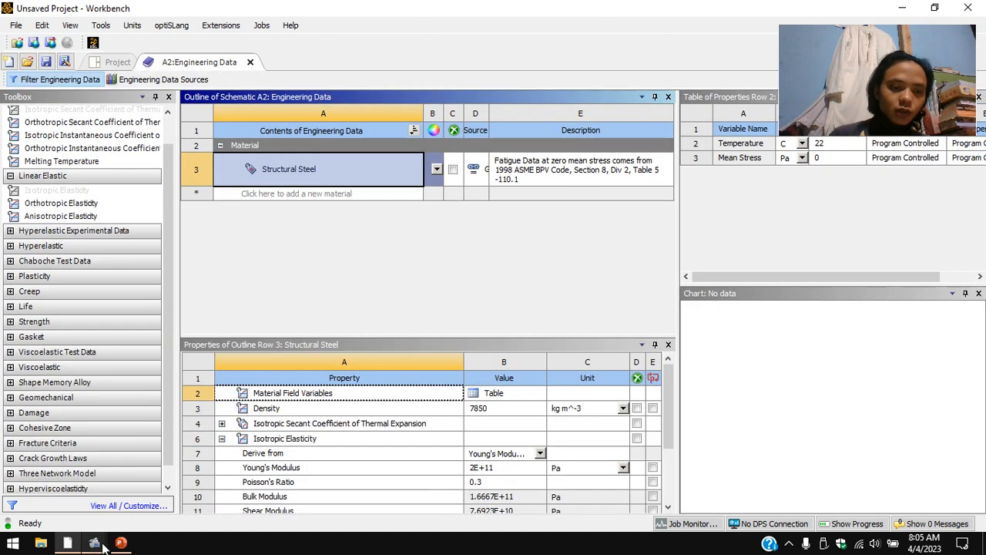
Read the layer material properties in Table 2 of the reference PDF, and reopen the Static Structural system's Engineering Data in Workbench.
mouse_move(94, 543)
click(91, 482)
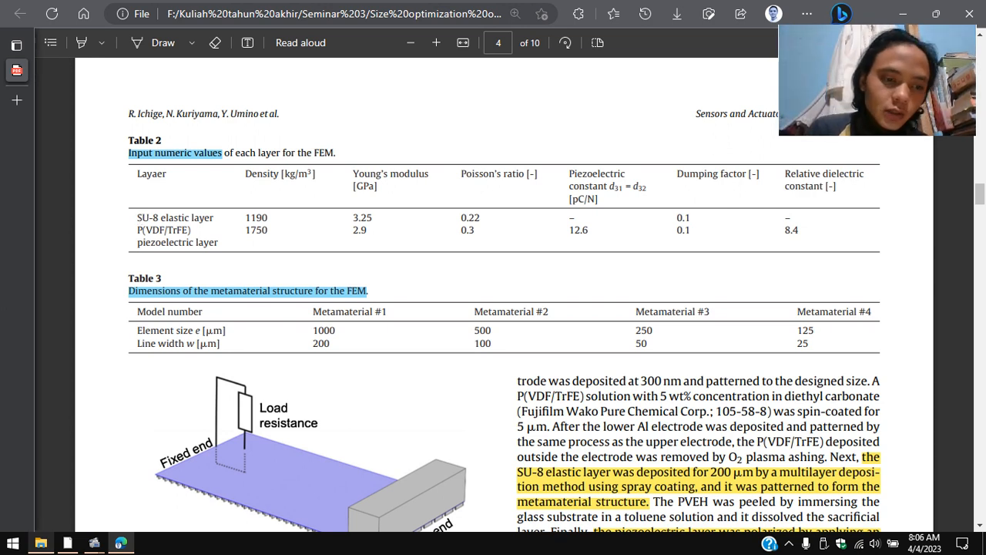
click(71, 543)
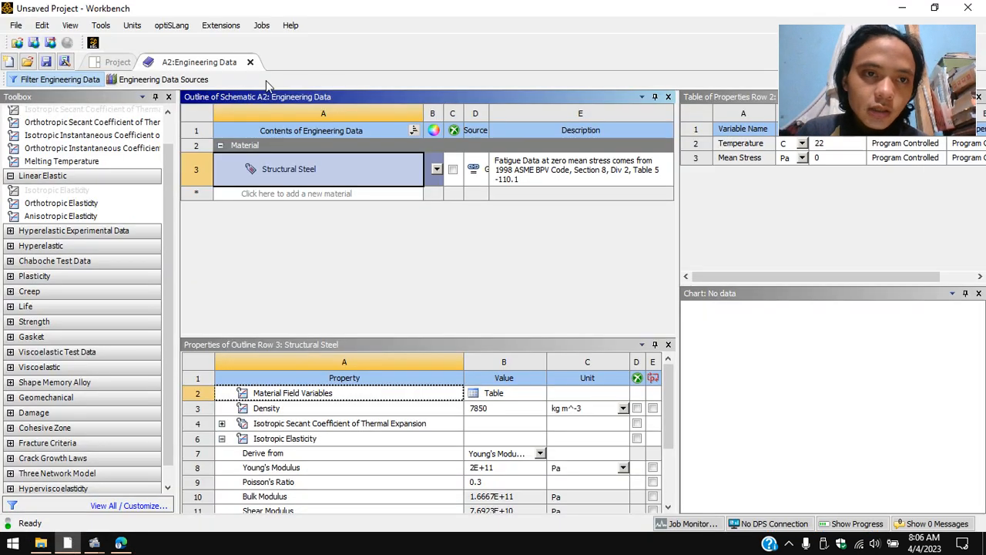
click(250, 62)
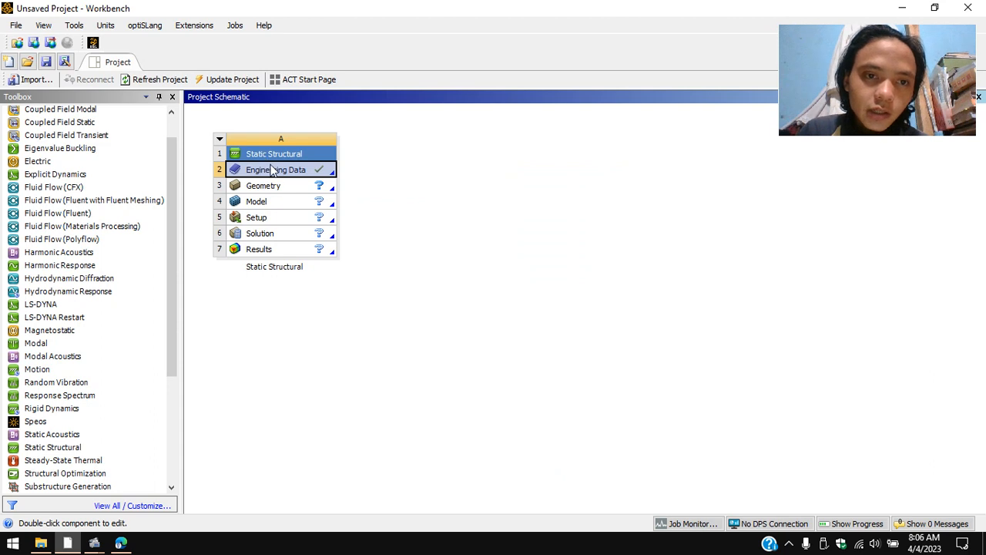
double_click(269, 170)
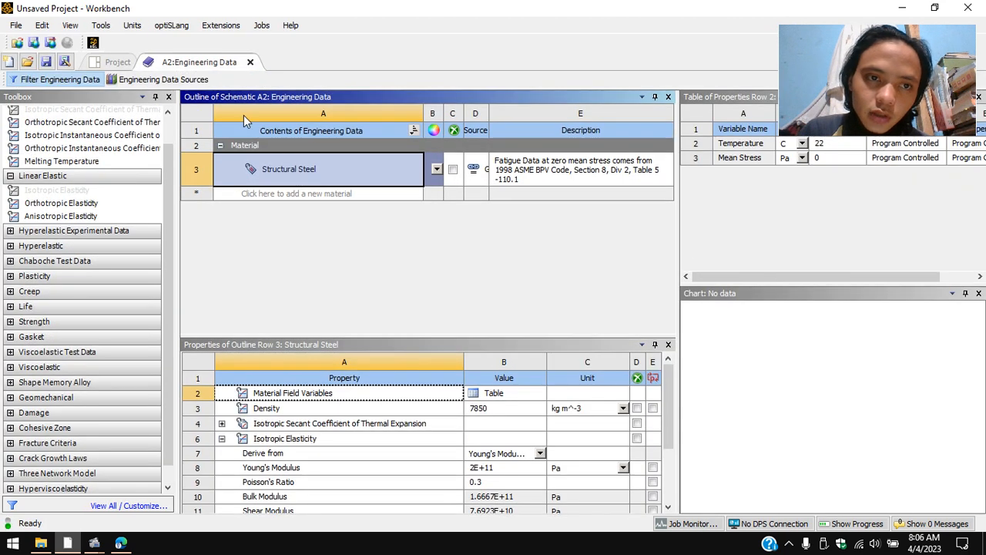
Delete Structural Steel from the Engineering Data materials.
click(251, 63)
double_click(280, 167)
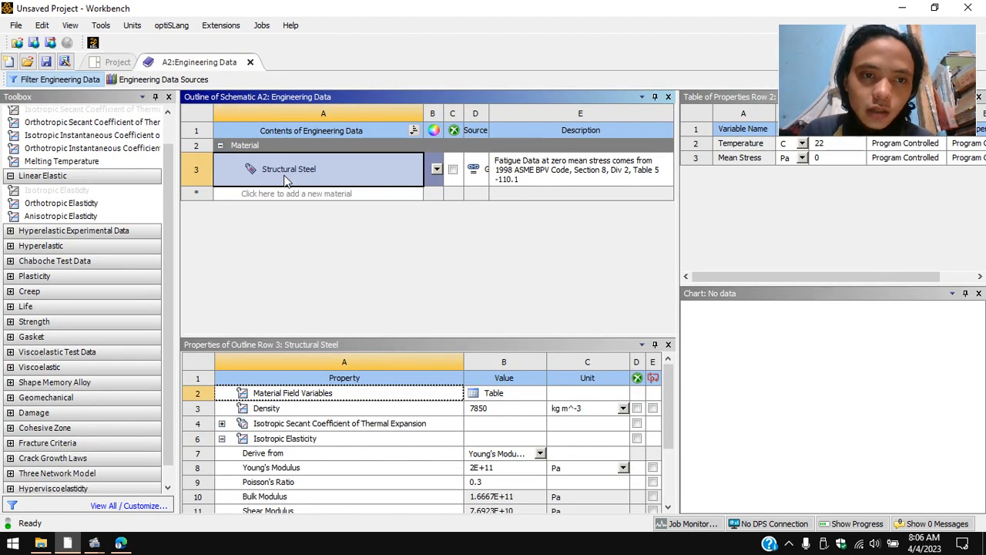
right_click(285, 179)
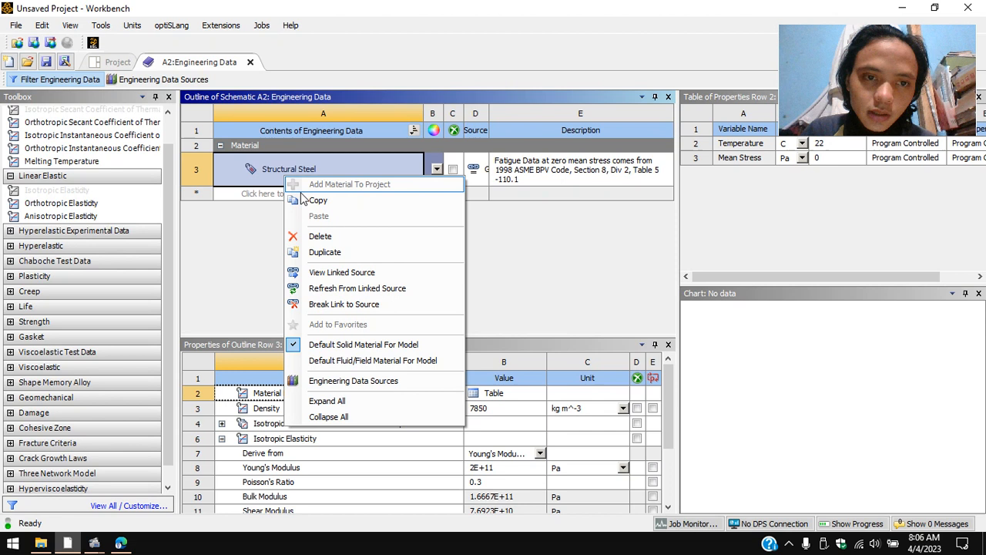
click(323, 231)
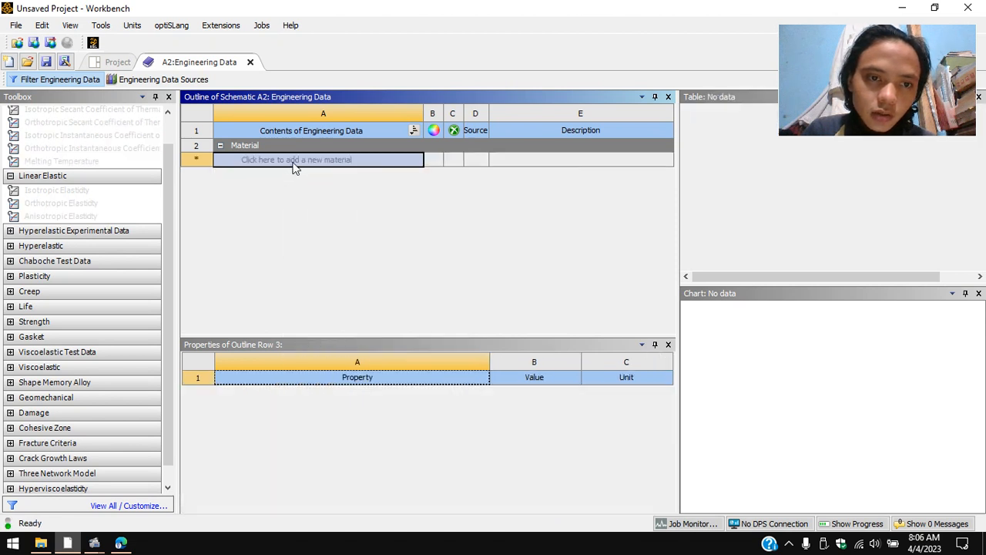
Add a new material named SU-8 to the Engineering Data.
click(296, 160)
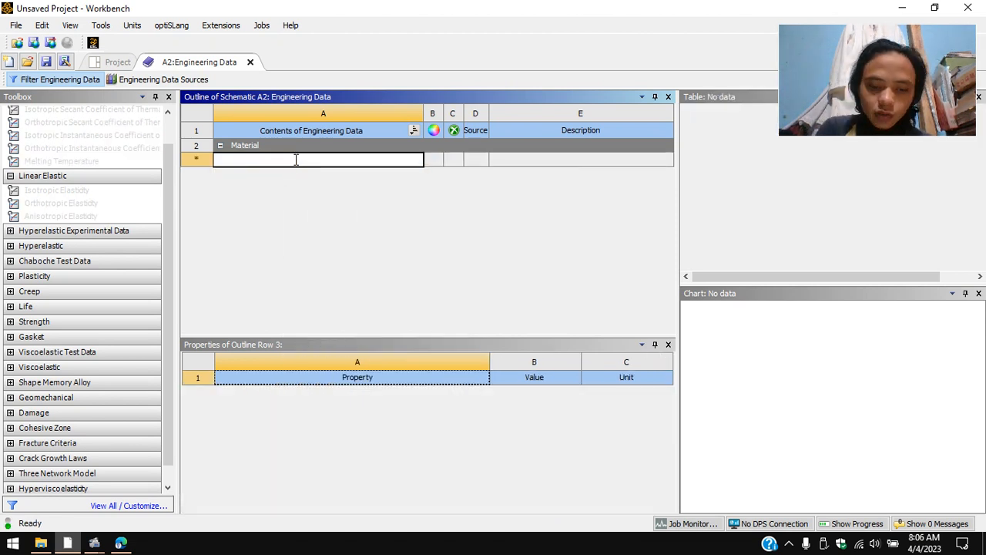
text(SU-)
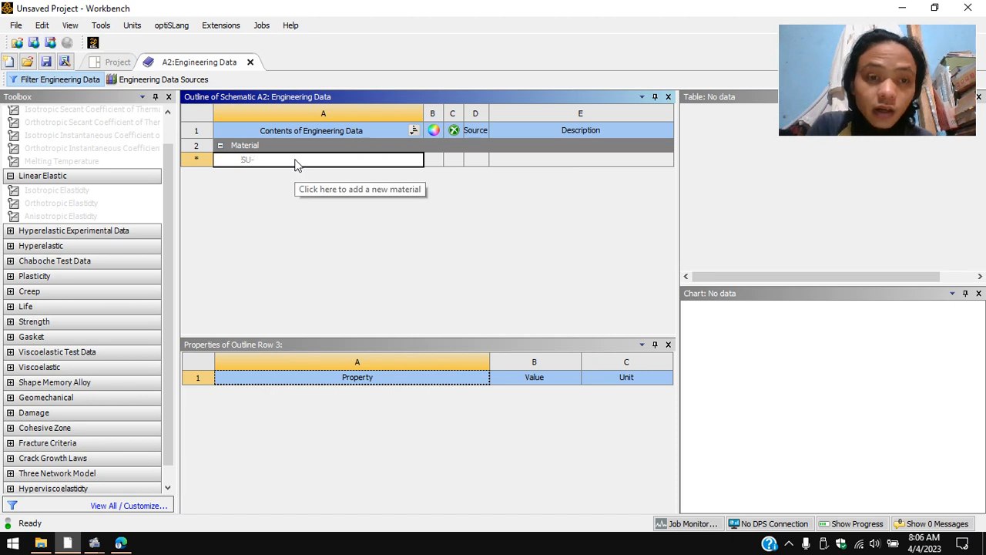
text(8)
key(Return)
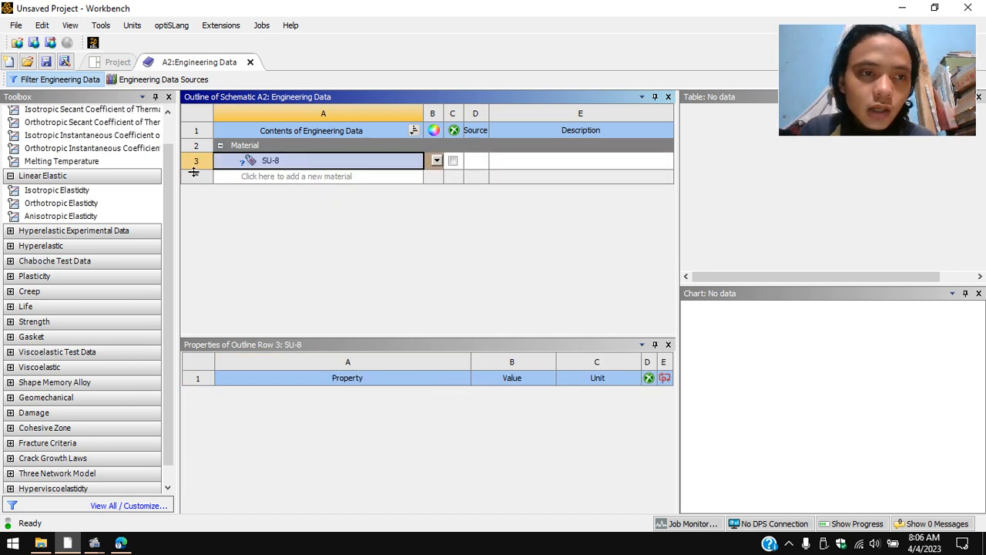
Add the Density and Isotropic Elasticity properties to the SU-8 material.
scroll(121, 231, up, 2)
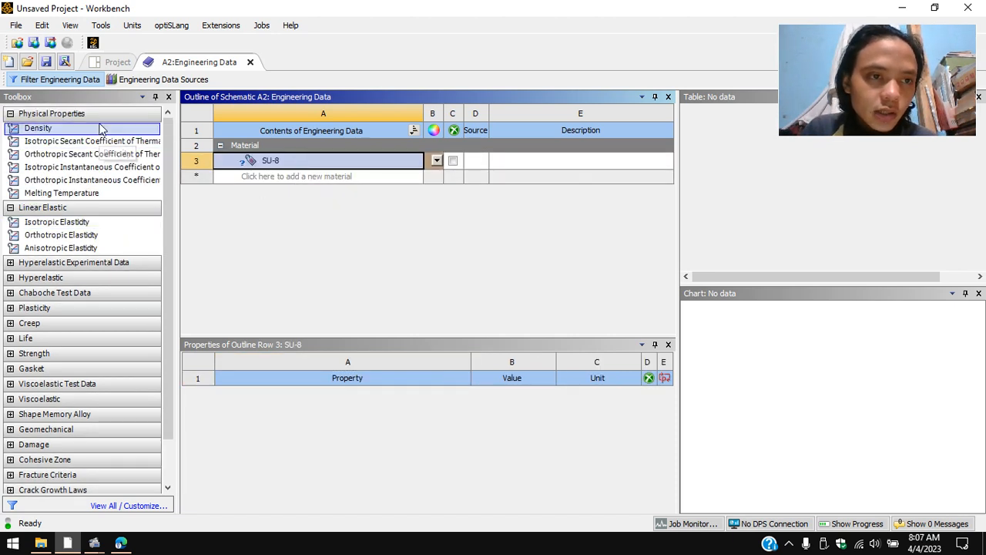
drag(100, 130, 334, 374)
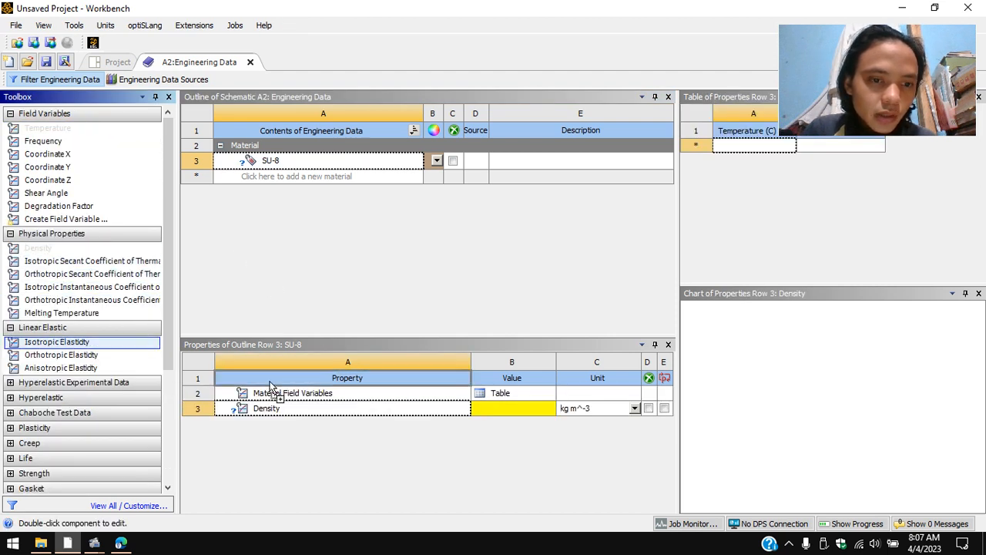
drag(270, 385, 324, 390)
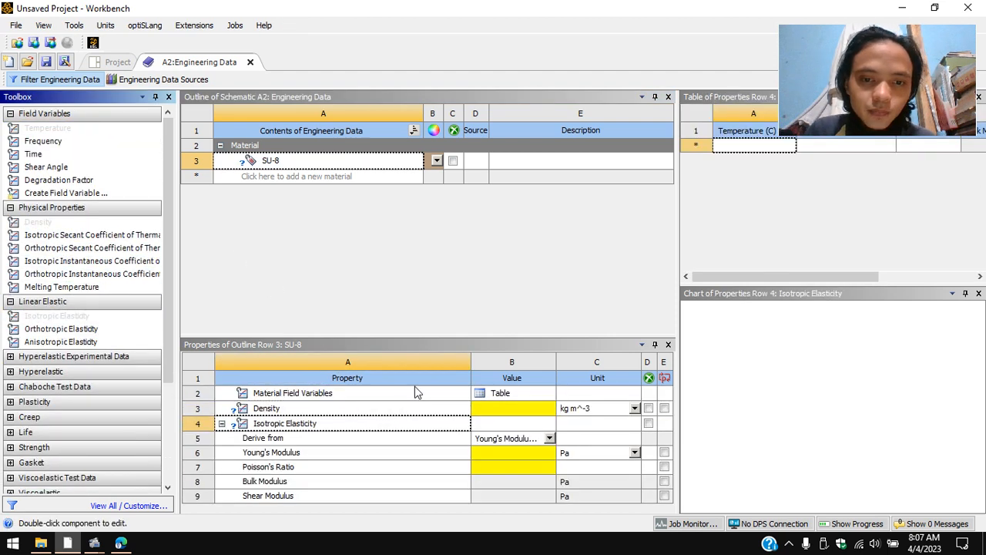
Set the SU-8 density to 1190 kg m^-3, taking the value from Table 2 of the reference PDF.
click(531, 413)
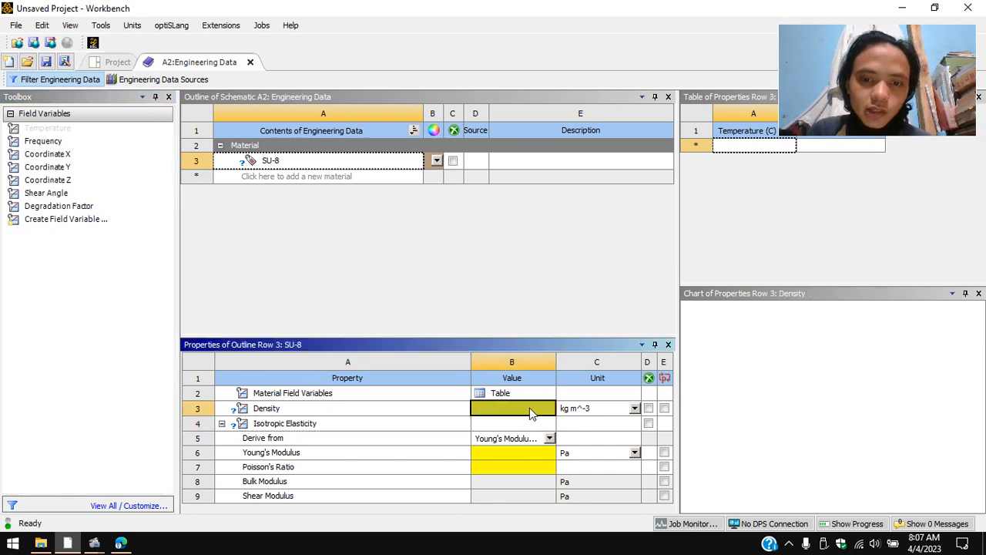
key(alt+Tab)
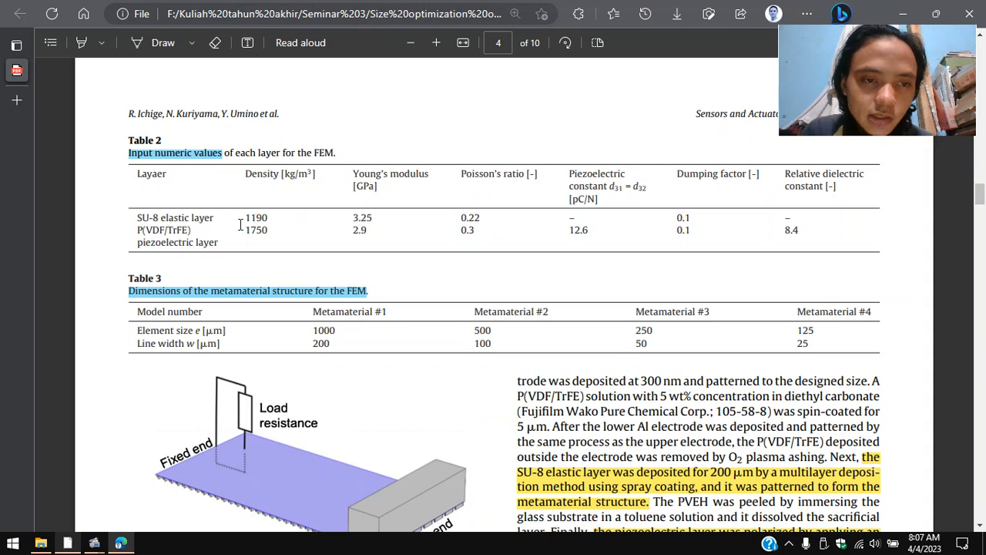
key(alt+Tab)
text(119)
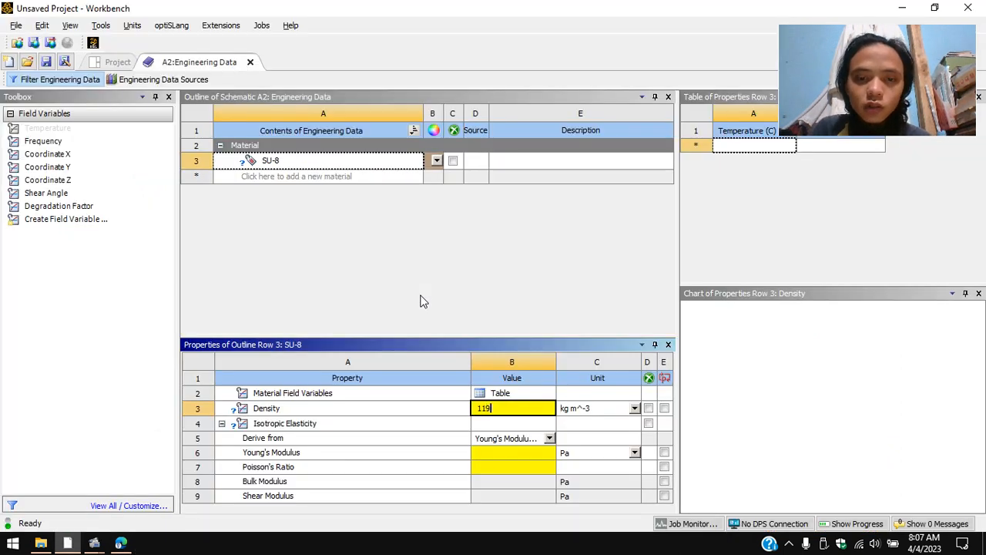
text(0)
key(Return)
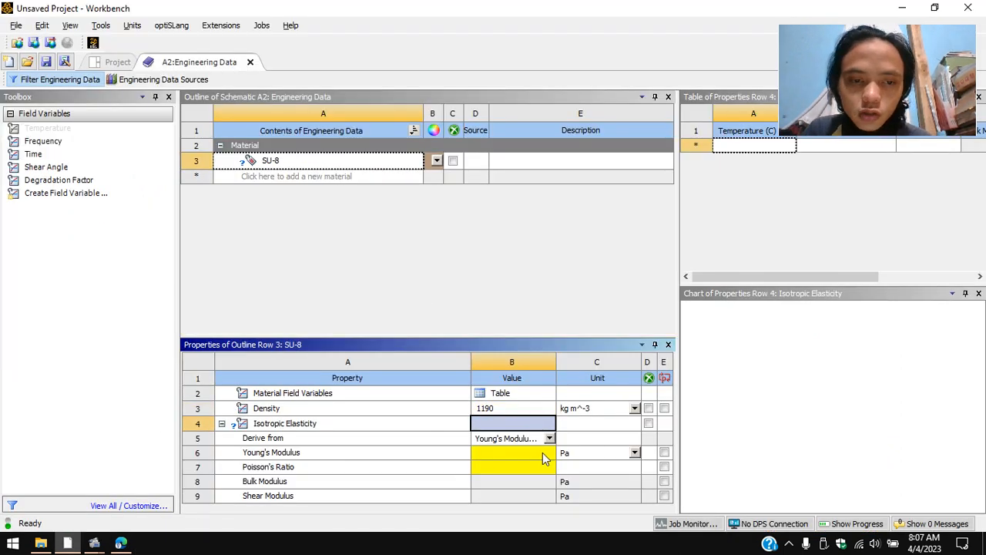
Set the SU-8 Young's modulus to 3.25 GPa as listed in Table 2 of the PDF, changing its unit to GPa.
key(alt+Tab)
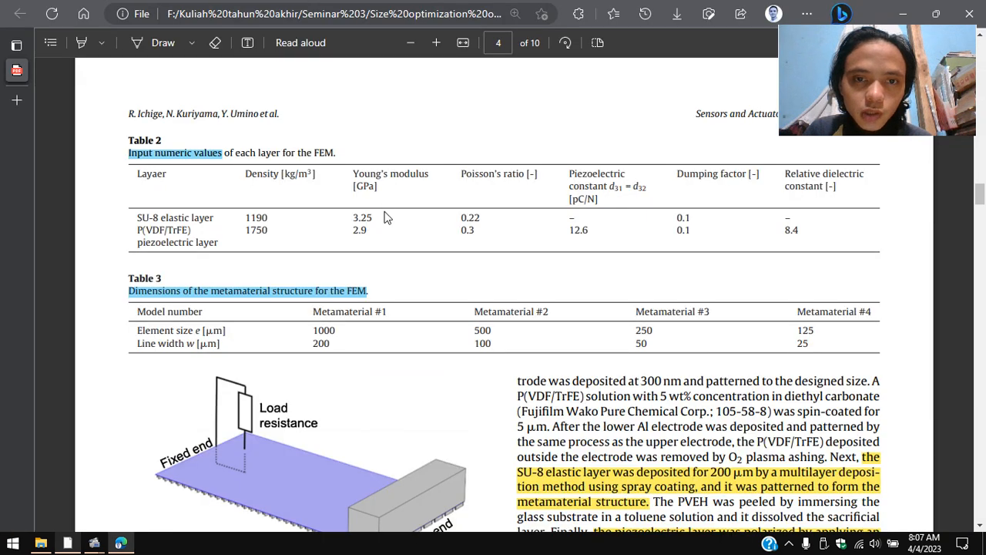
key(alt+Tab)
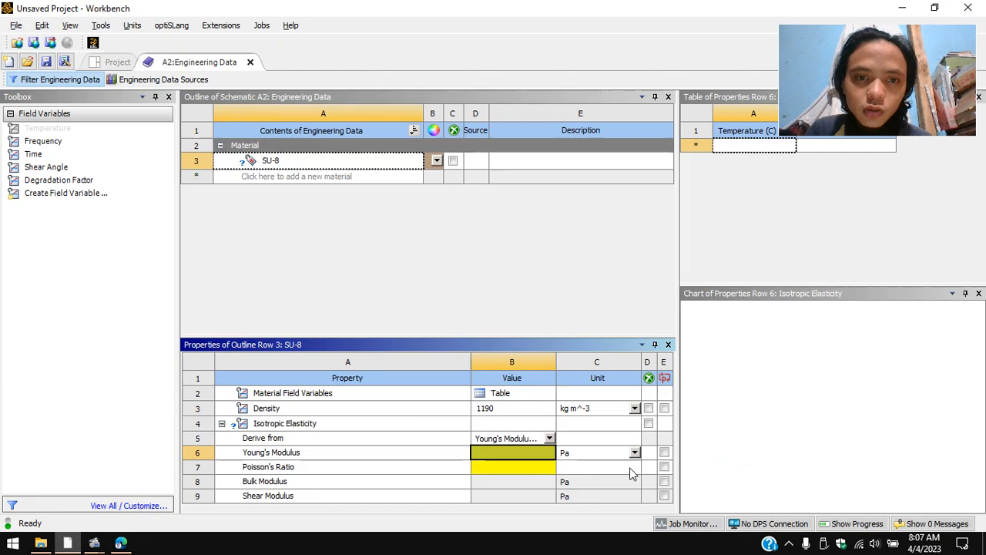
click(633, 453)
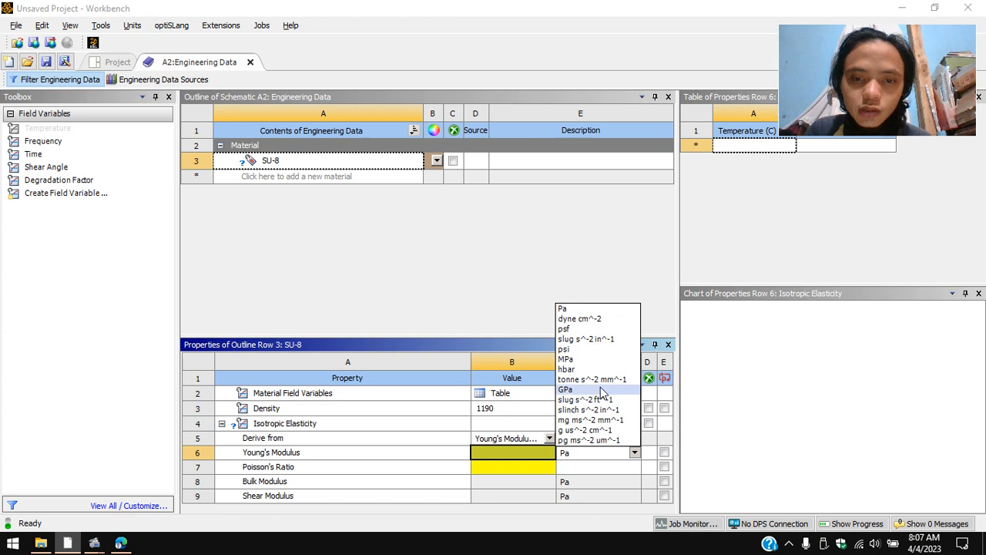
key(alt+Tab)
key(alt+Tab)
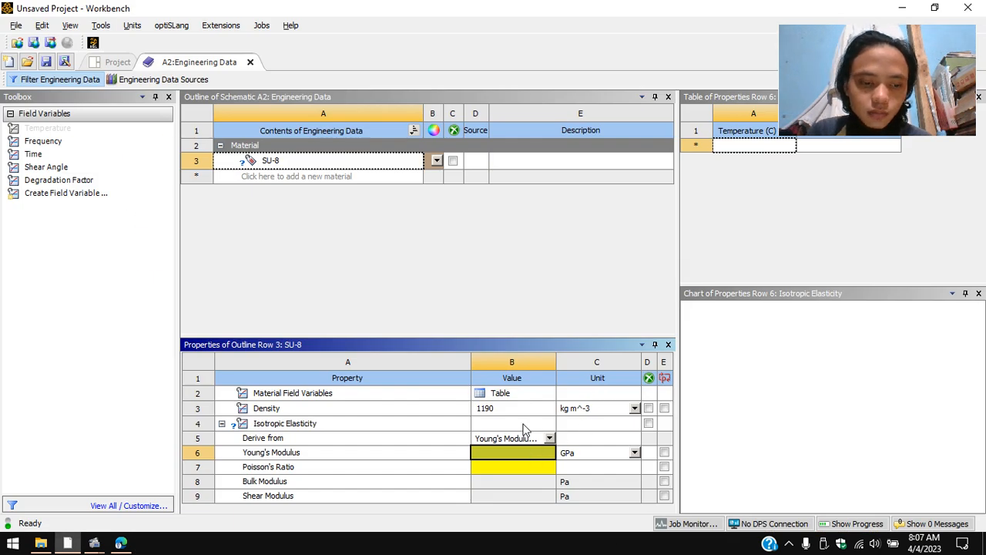
text(3.25)
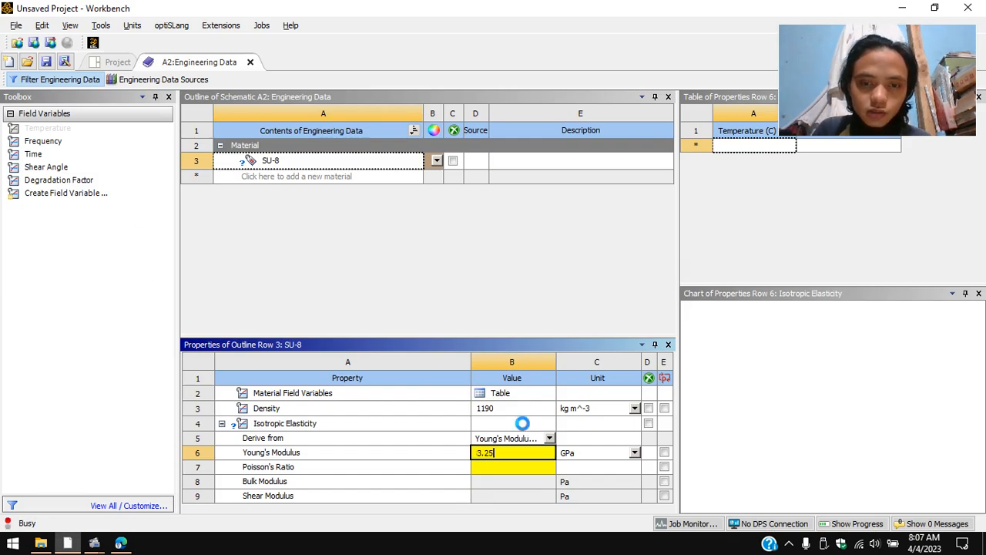
key(Return)
Set the SU-8 Poisson's ratio to 0.22, following Table 2 of the PDF.
key(alt+Tab)
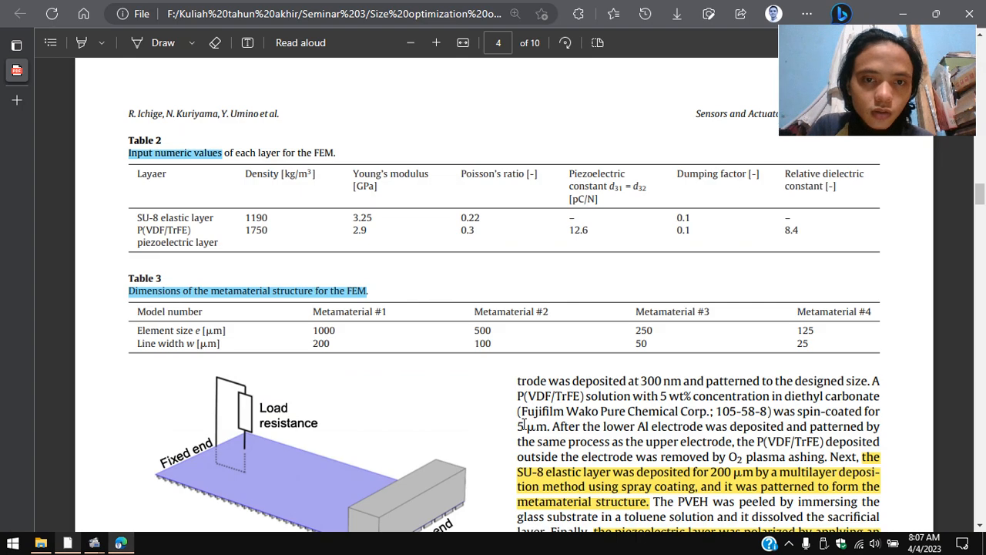
key(alt+Tab)
text(0.22)
key(Return)
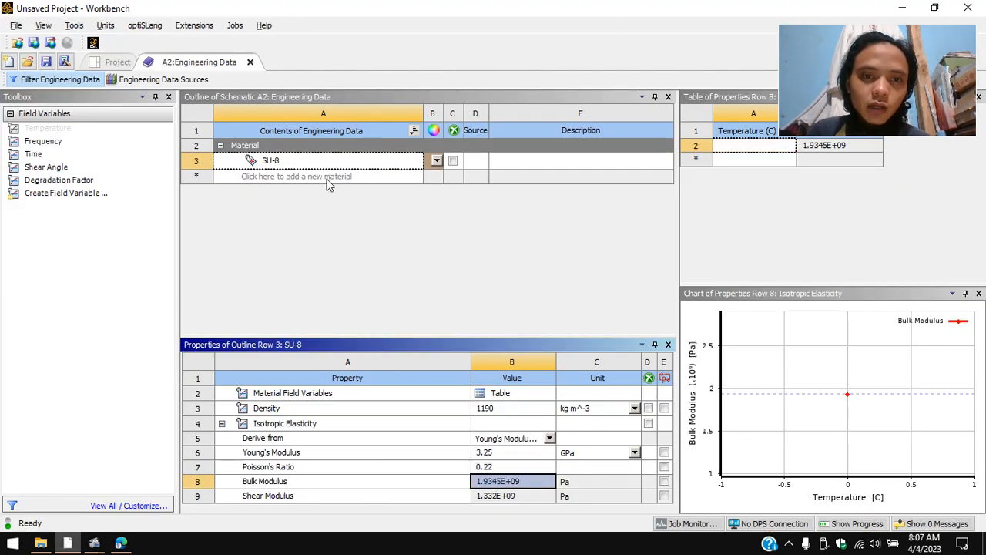
Add a new material named P(VDF/TrFE), copying the name from the PDF, and give it Density and Isotropic Elasticity properties.
key(alt+Tab)
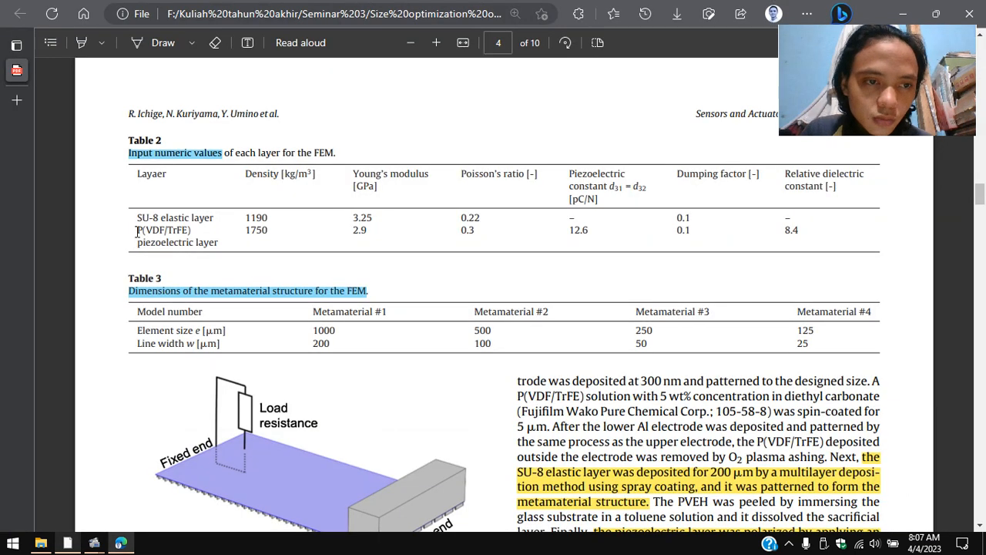
drag(137, 231, 190, 229)
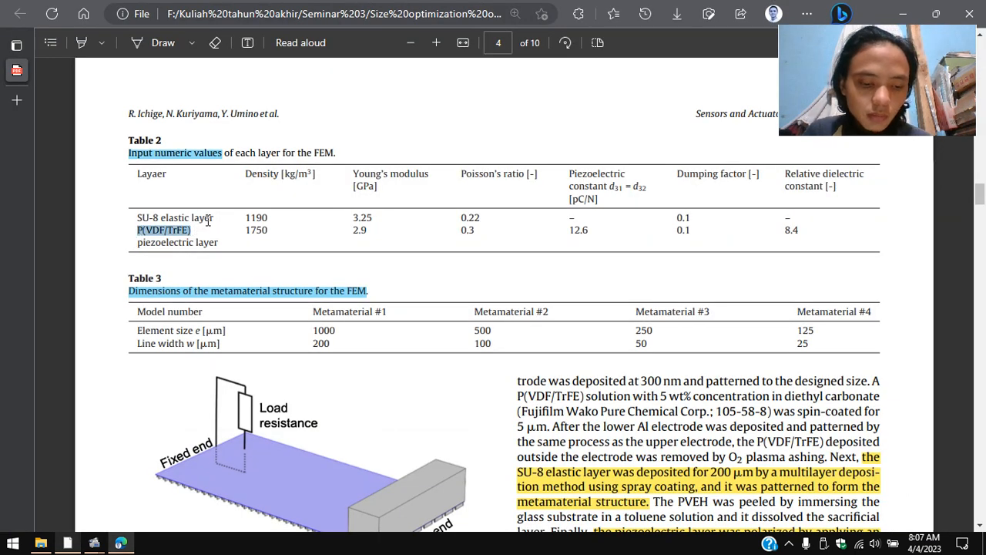
key(alt+Tab)
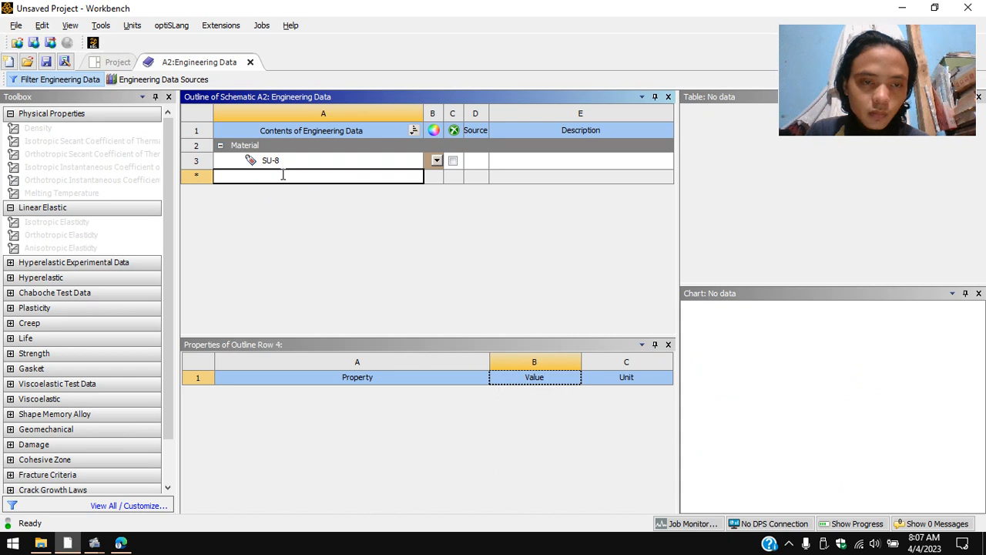
drag(37, 128, 347, 393)
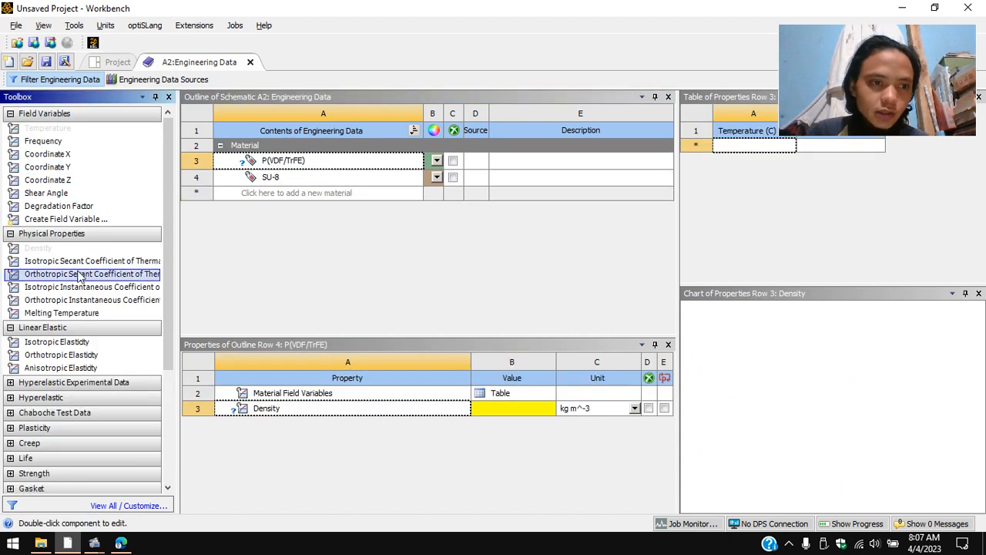
drag(73, 344, 350, 383)
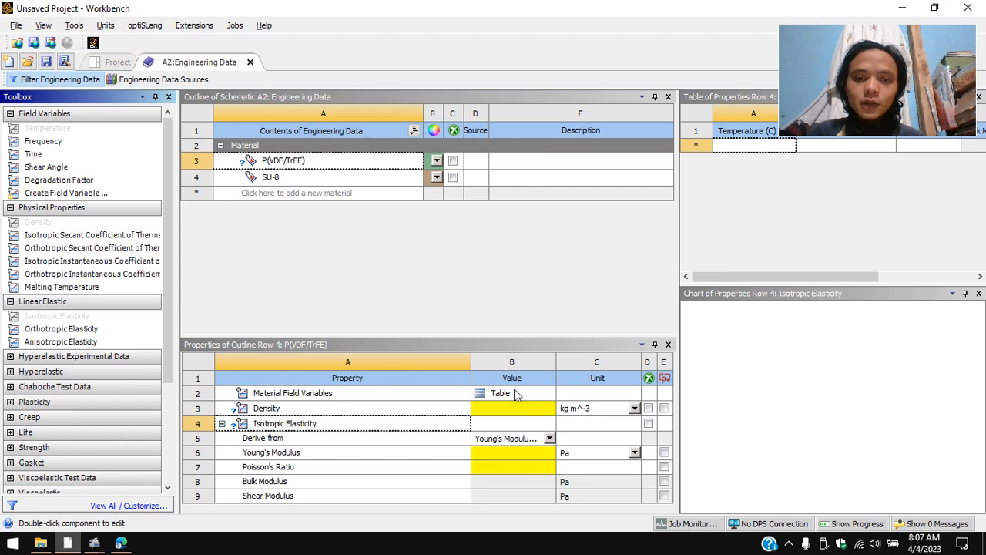
Set the P(VDF/TrFE) density to 1750 kg m^-3 according to the PDF table.
key(alt+Tab)
key(alt+Tab)
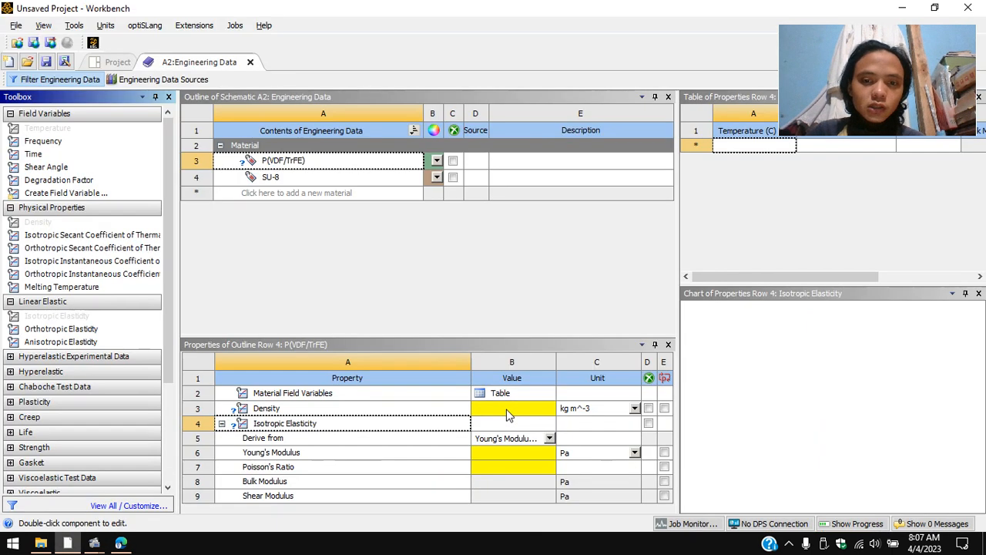
click(507, 407)
text(1750)
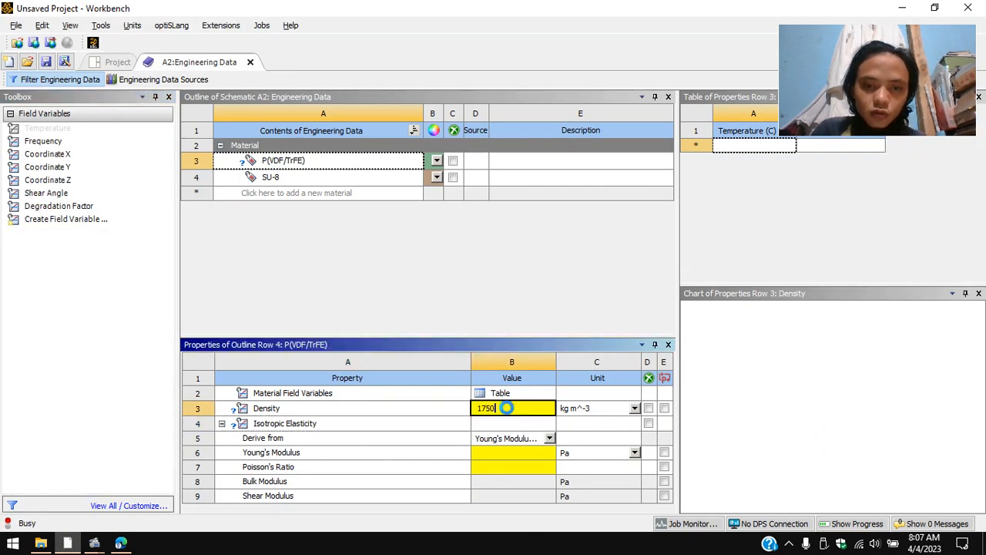
key(Return)
Change the P(VDF/TrFE) Young's modulus unit to GPa and set its value to 2.9, as given in the PDF table.
key(alt+Tab)
key(alt+Tab)
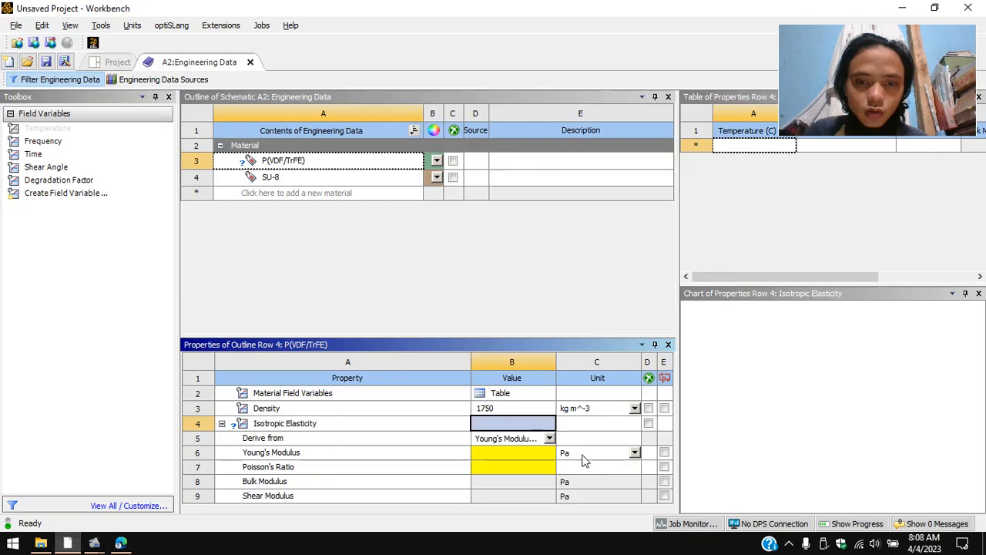
click(634, 452)
click(593, 389)
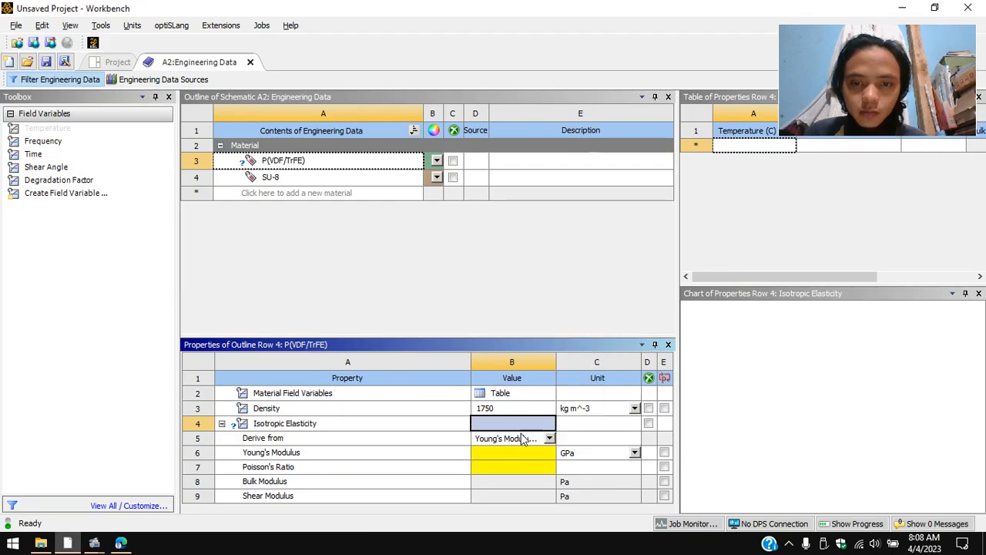
click(519, 453)
text(2.9)
key(Return)
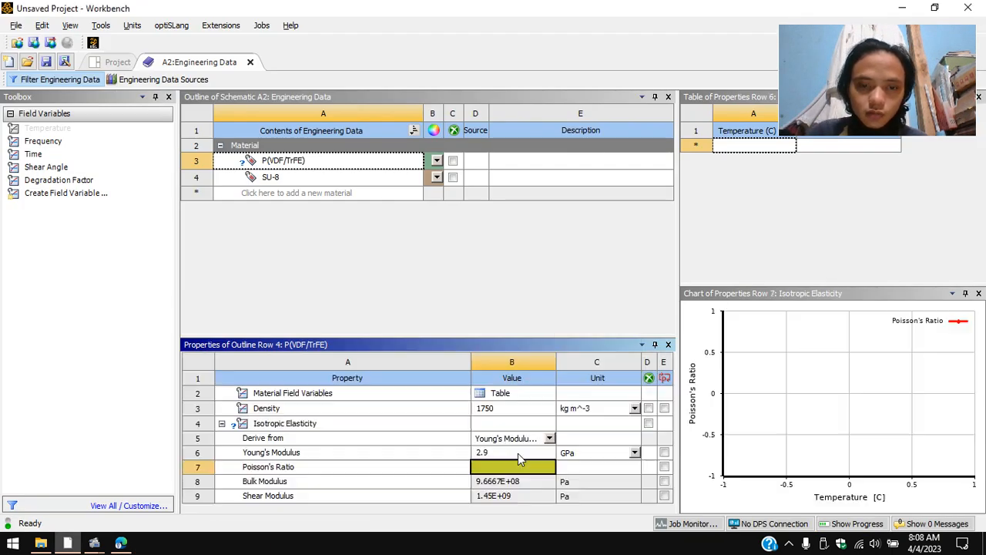
Set the P(VDF/TrFE) Poisson's ratio to 0.3 according to the PDF table.
key(alt+Tab)
key(alt+Tab)
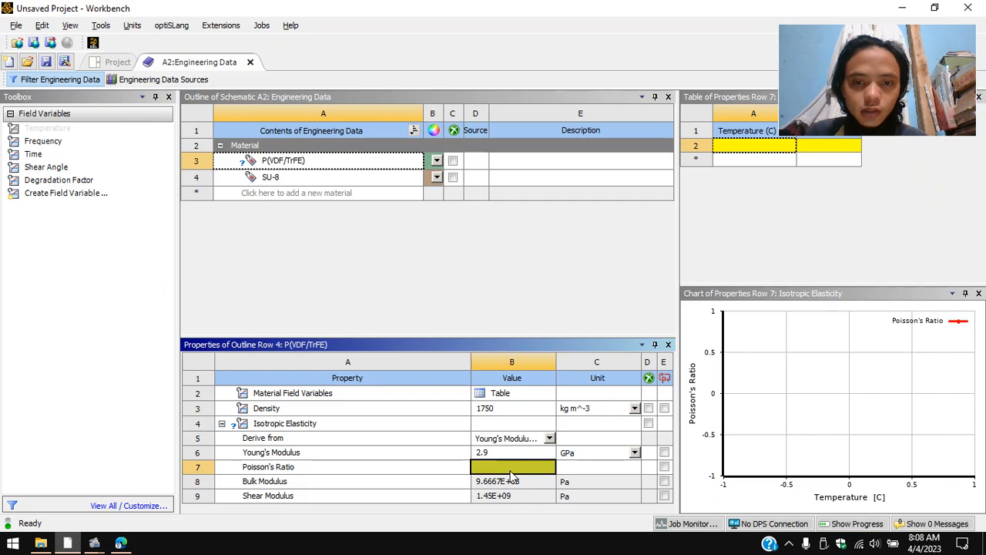
text(0)
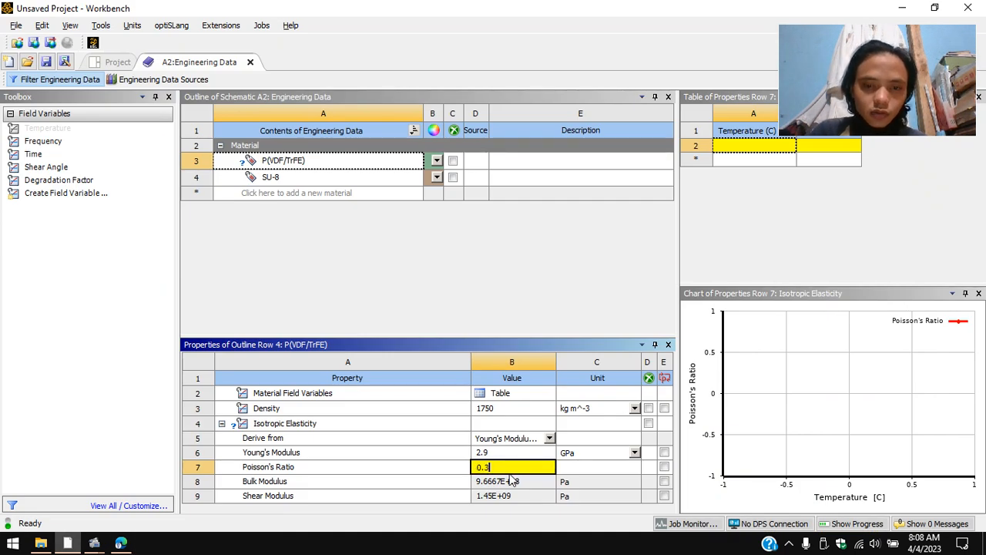
text(.3)
key(Return)
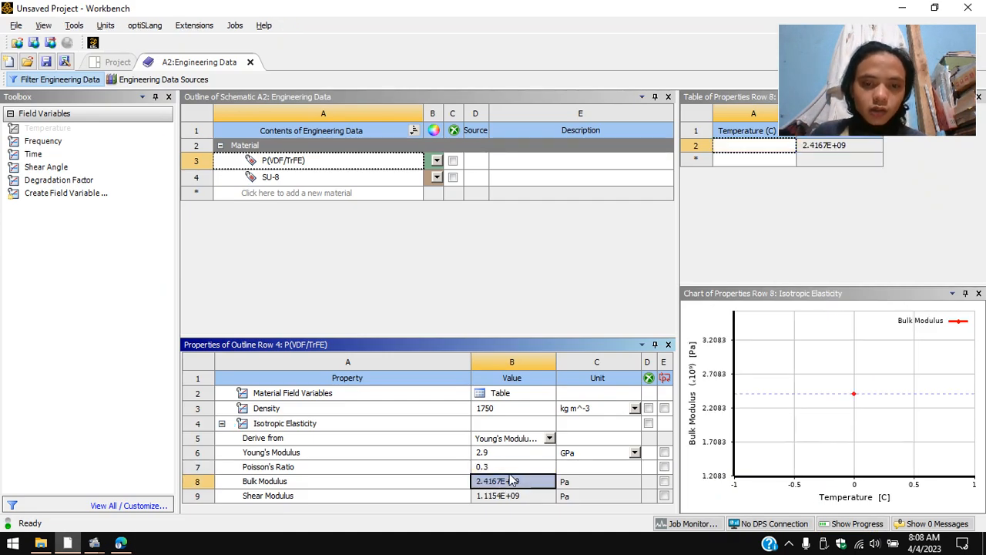
Add Aluminum Alloy from the General Materials data source to the project's engineering data and return to the material outline.
click(282, 193)
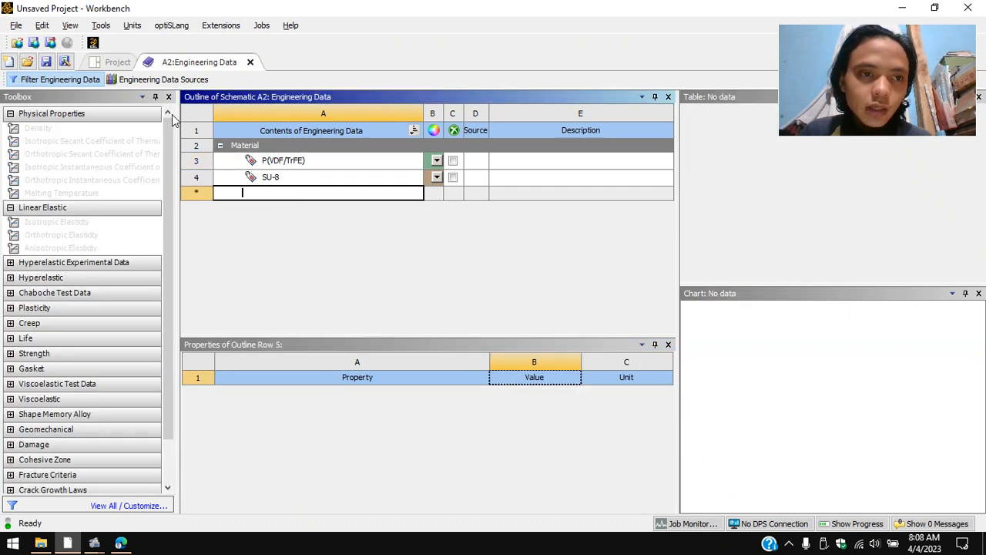
click(176, 81)
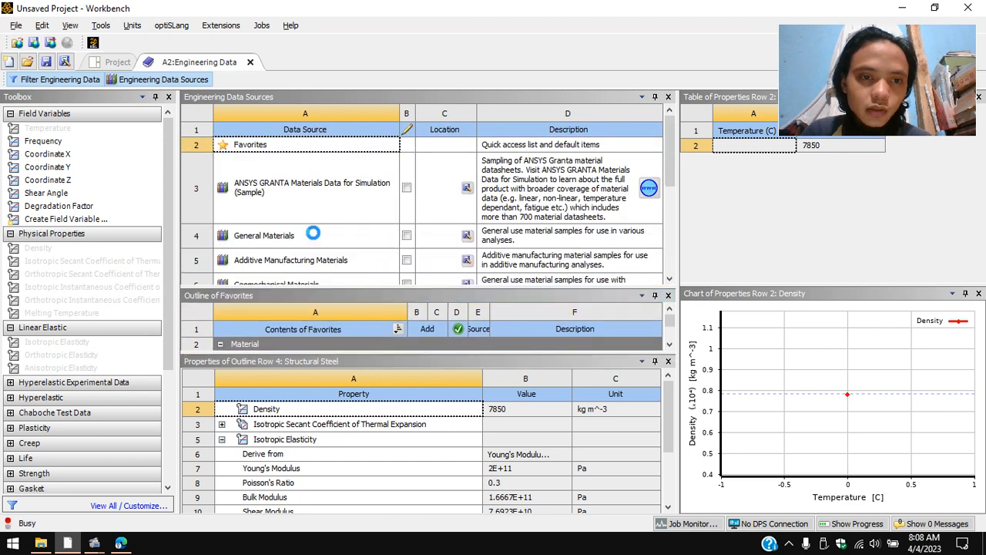
click(312, 233)
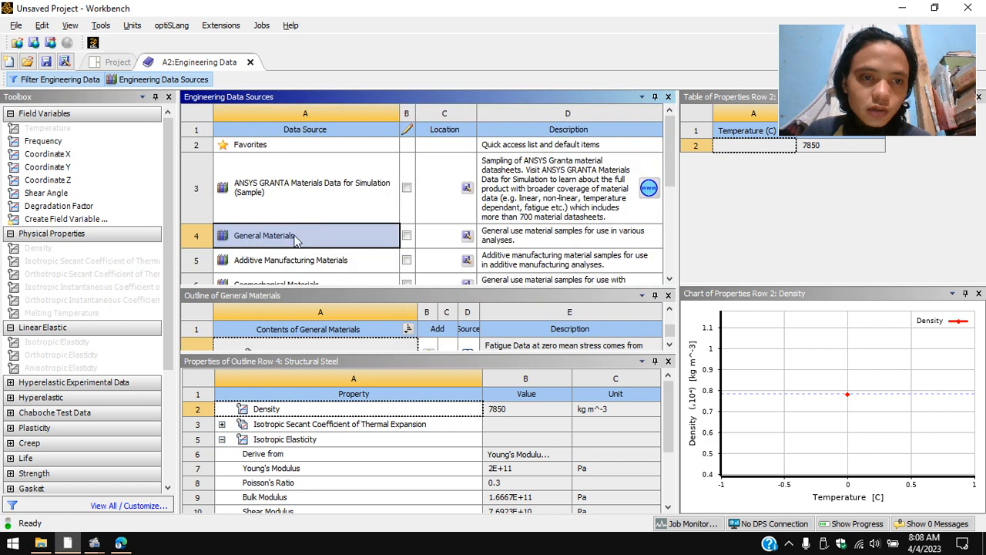
drag(313, 291, 348, 125)
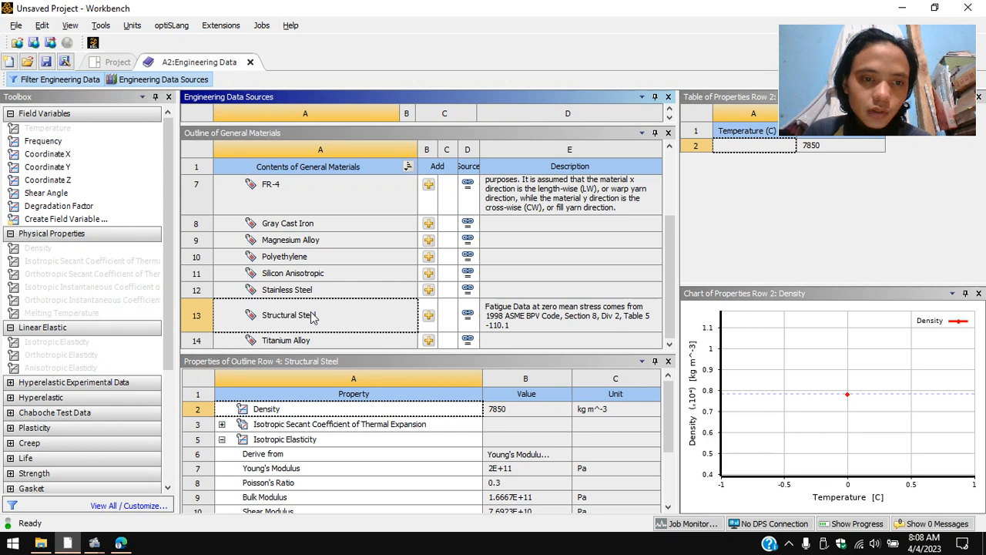
scroll(312, 315, up, 3)
click(322, 221)
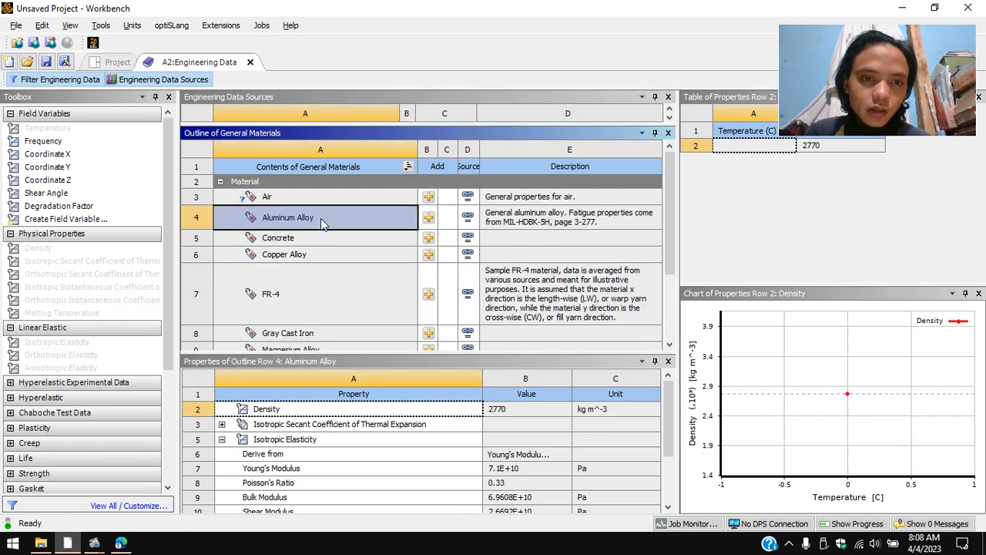
click(429, 218)
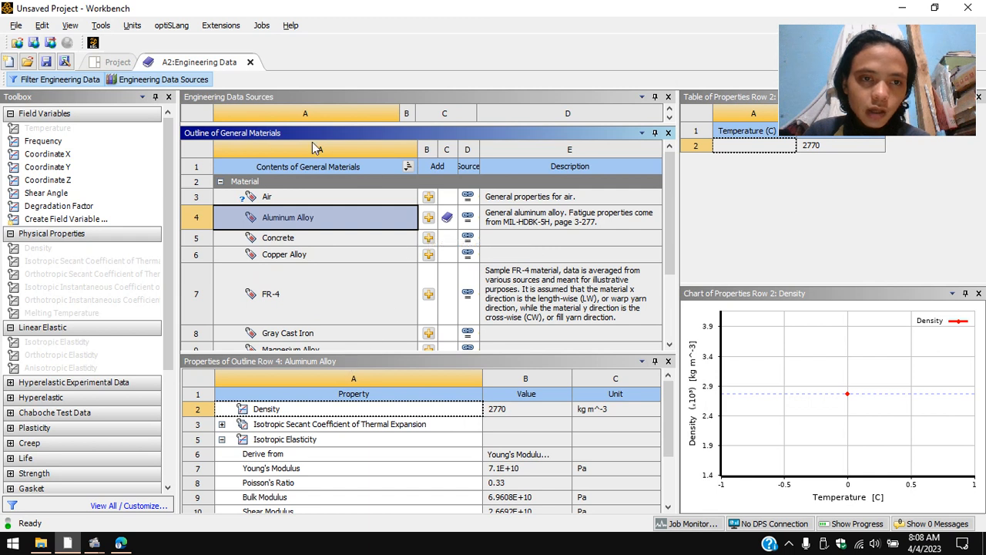
click(204, 82)
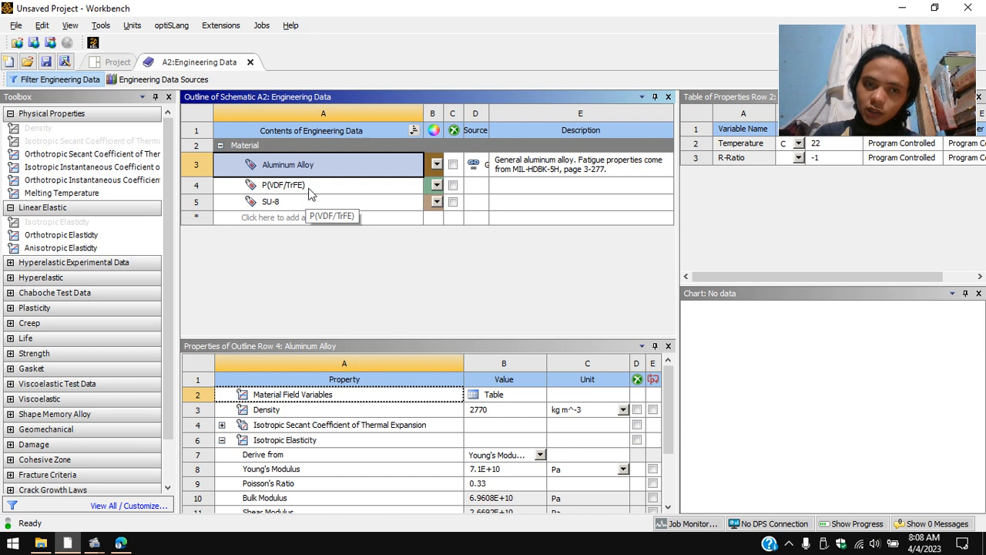
Close the engineering data and create a new SpaceClaim geometry for the Static Structural system.
click(249, 61)
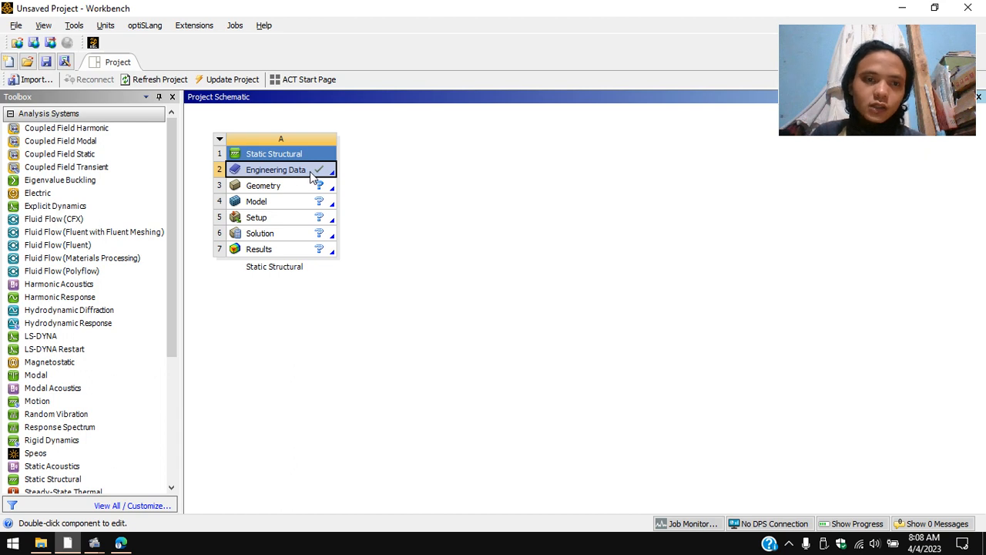
click(294, 189)
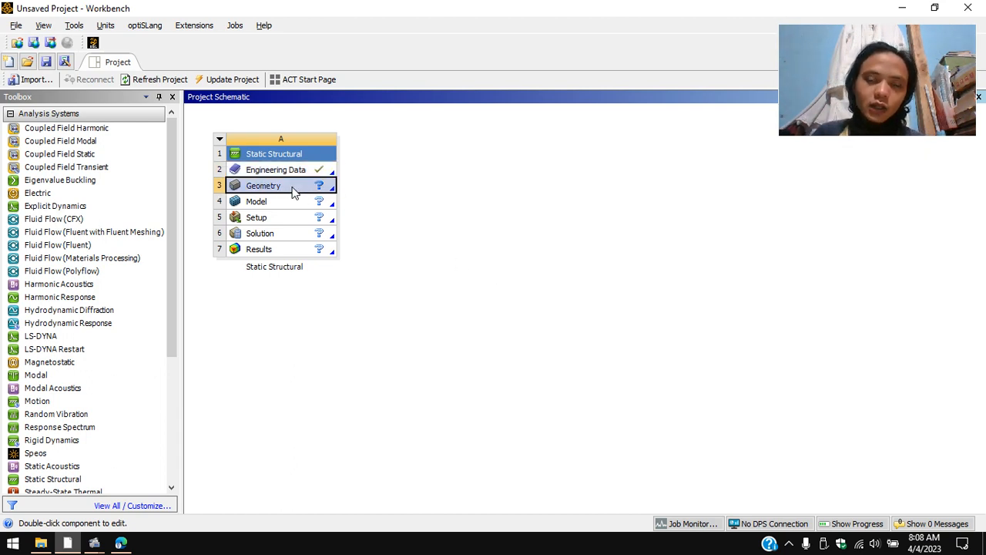
right_click(294, 190)
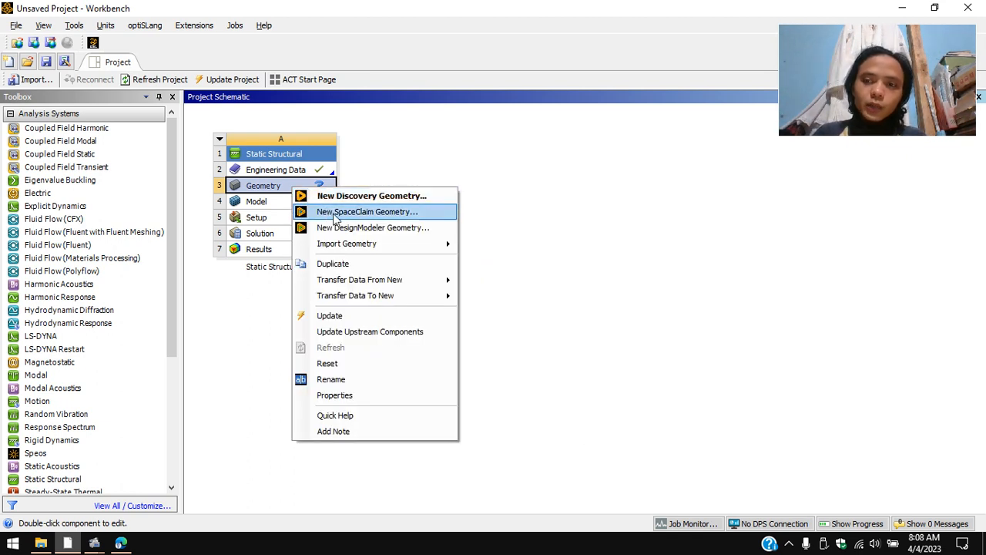
click(335, 212)
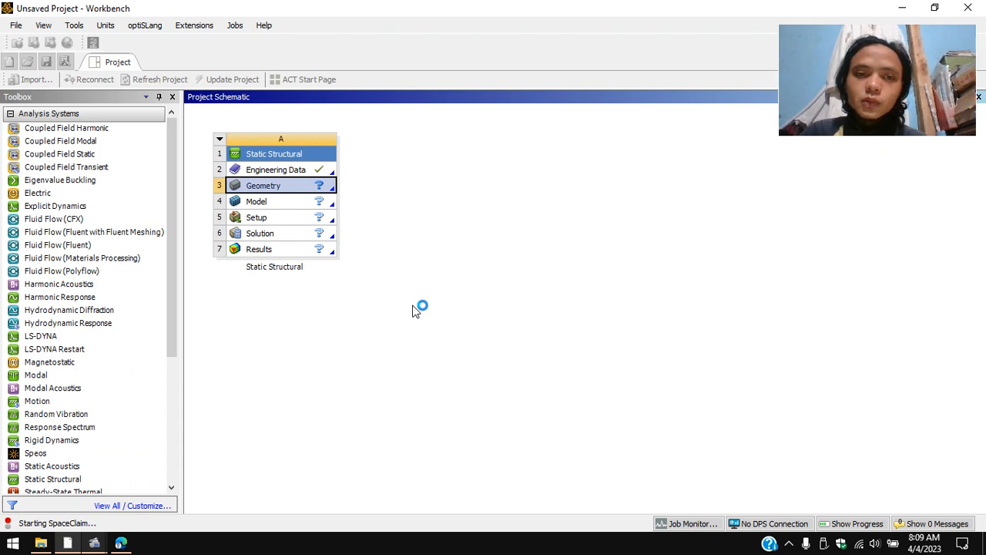
click(100, 543)
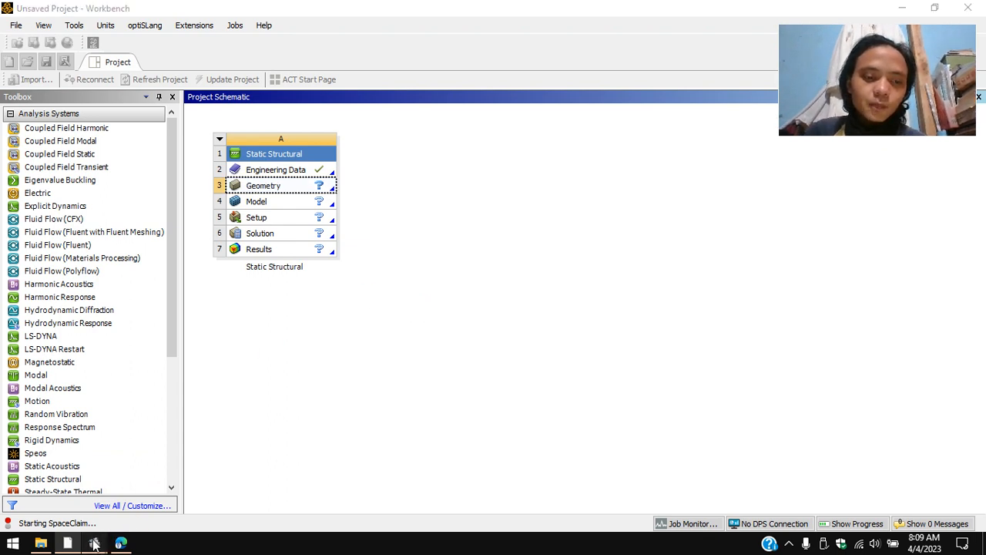
click(128, 491)
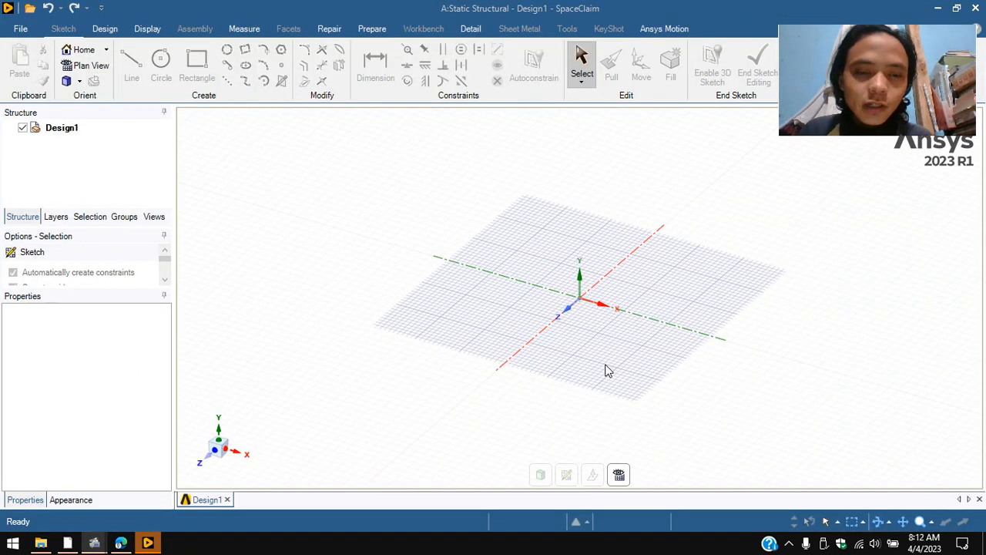
click(604, 14)
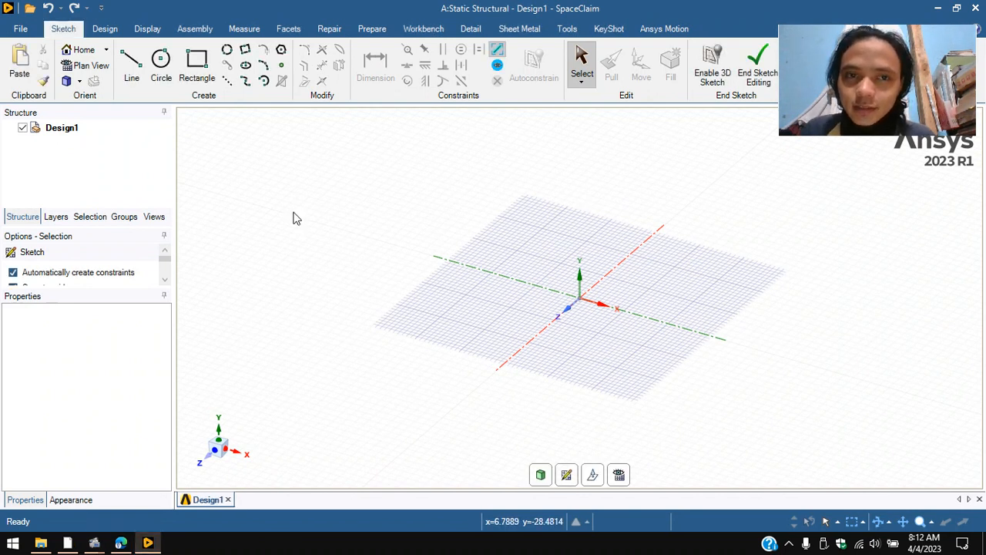
Sketch a rectangle from the origin, 6 mm wide and 33 mm long along the X axis.
click(198, 67)
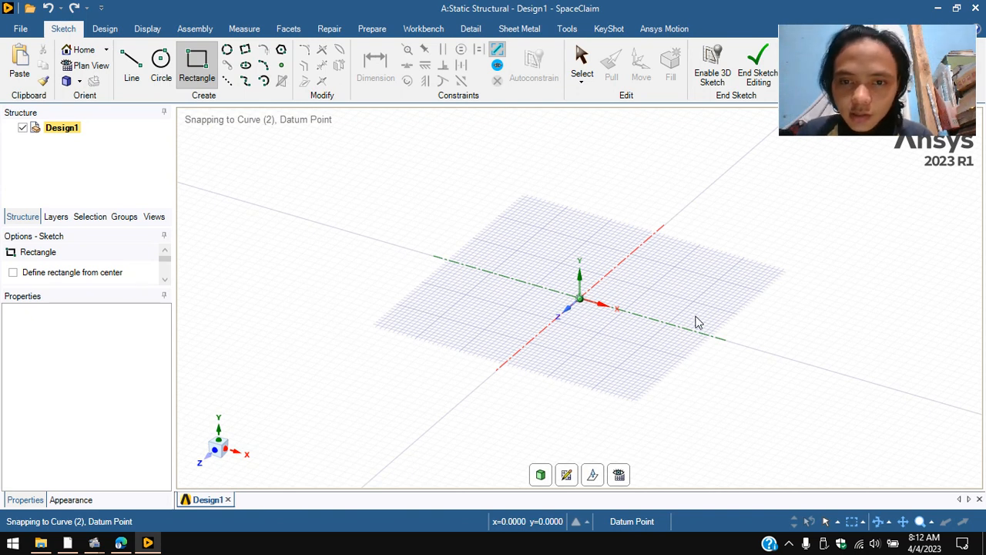
click(579, 298)
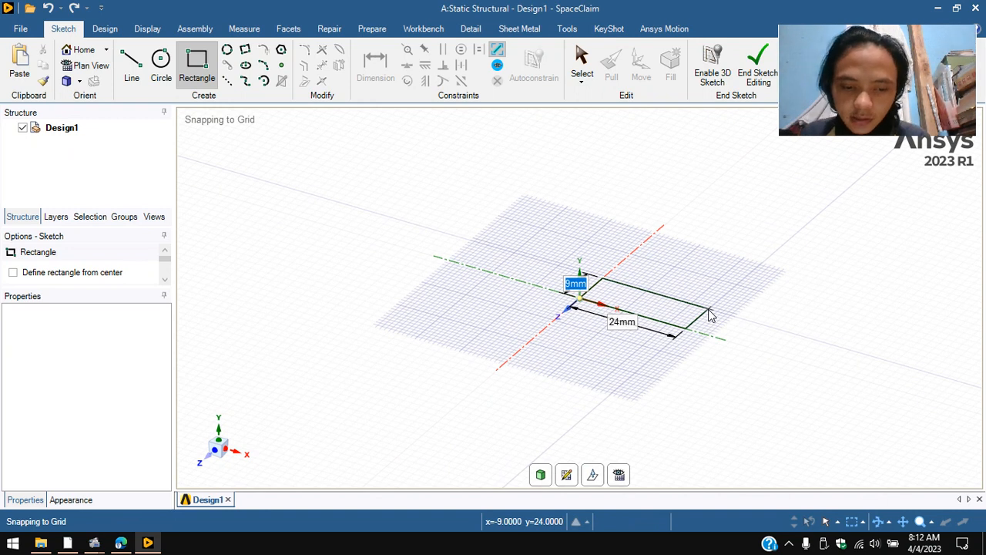
text(6)
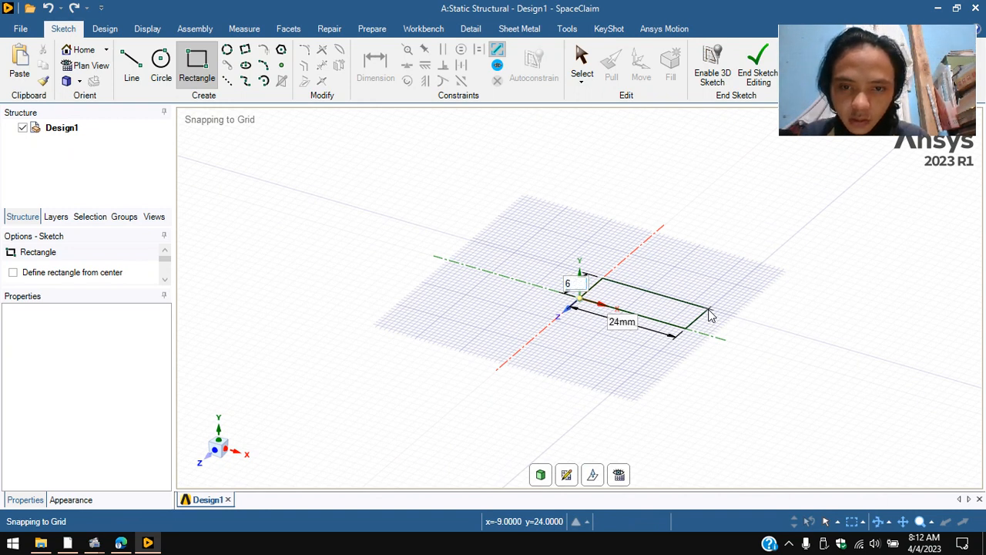
key(Tab)
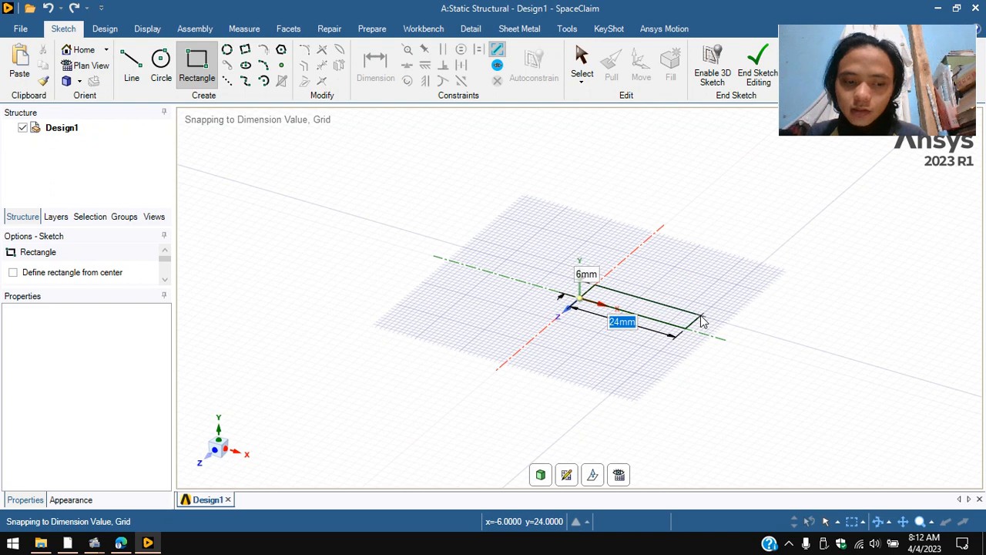
text(33)
key(Return)
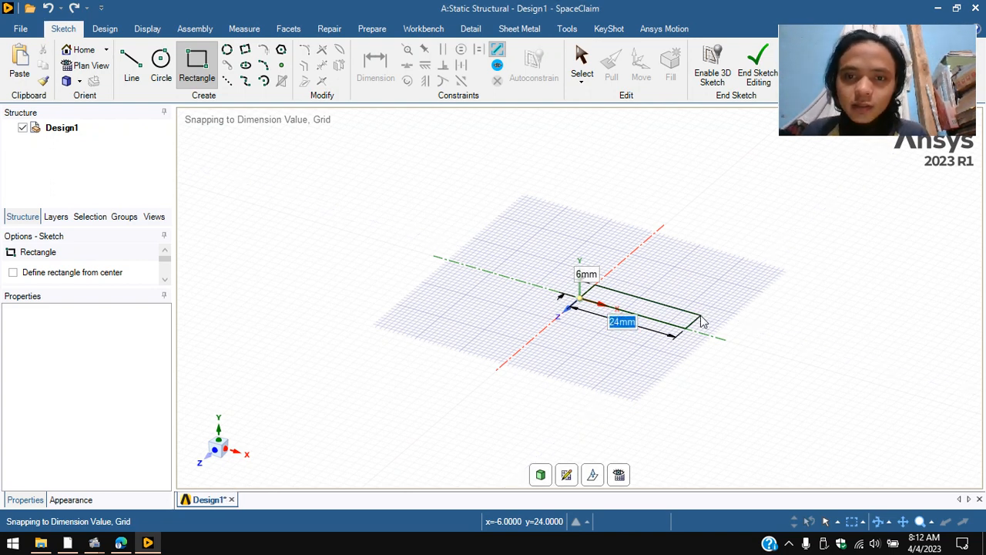
click(740, 333)
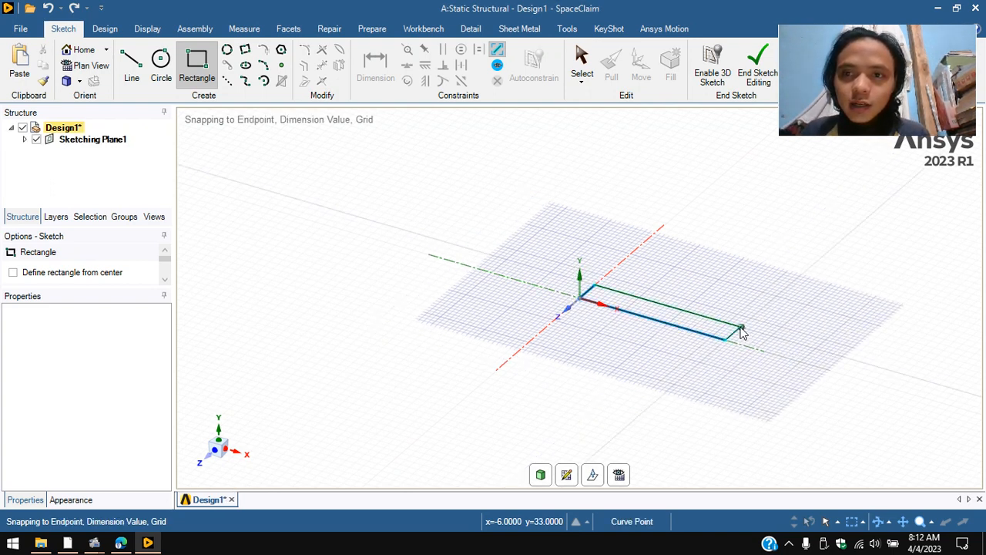
Finish the rectangle sketch to convert it into a surface and rename that surface 33mm.
click(758, 74)
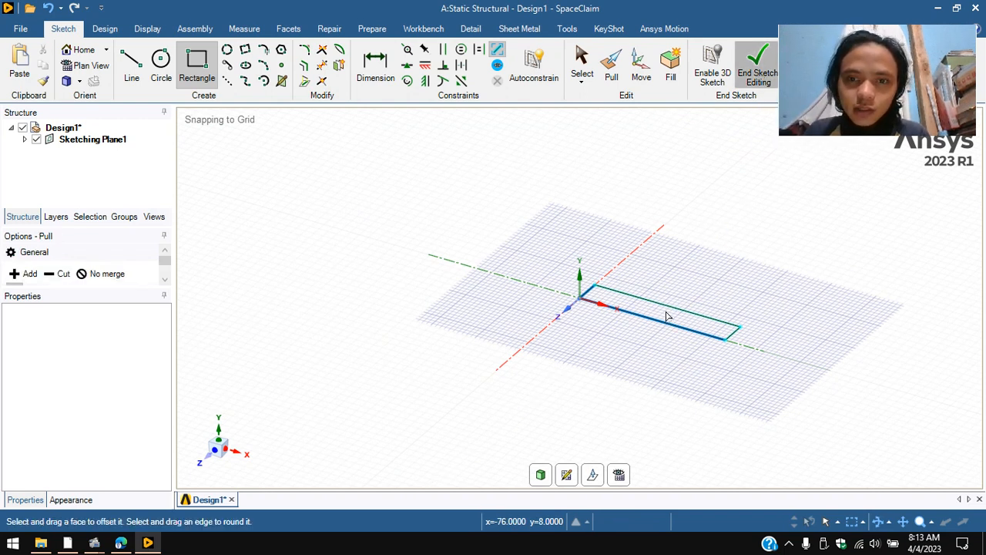
click(691, 332)
click(74, 143)
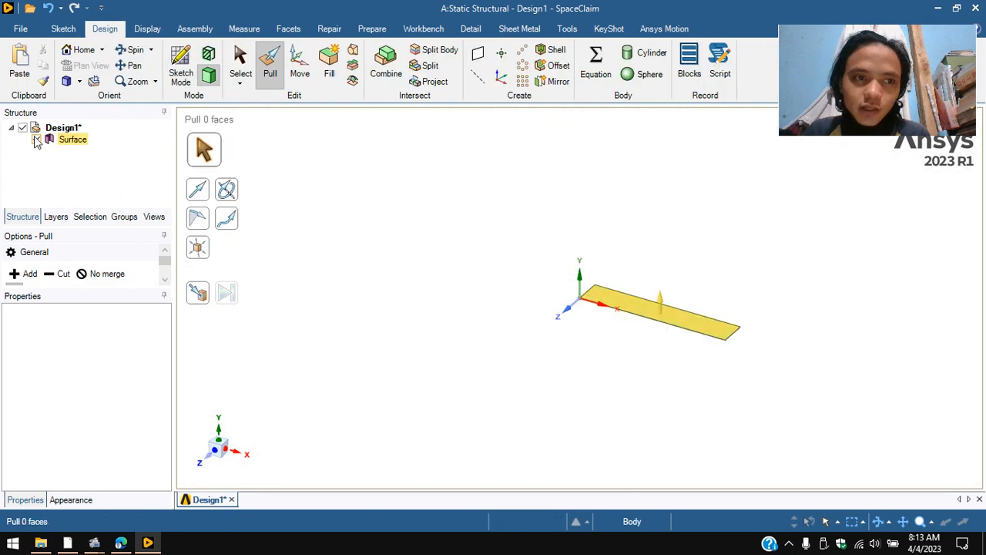
right_click(74, 146)
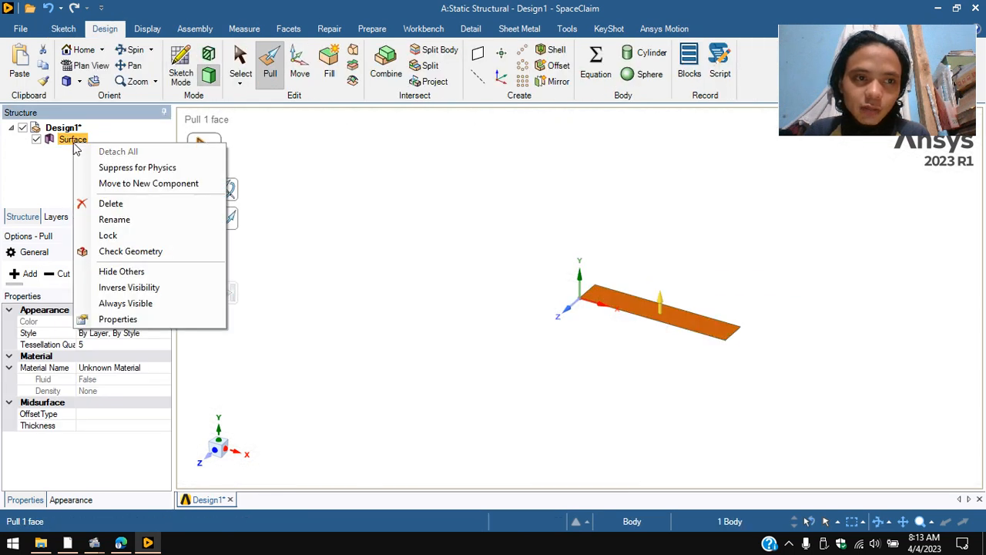
click(118, 222)
text(33mm)
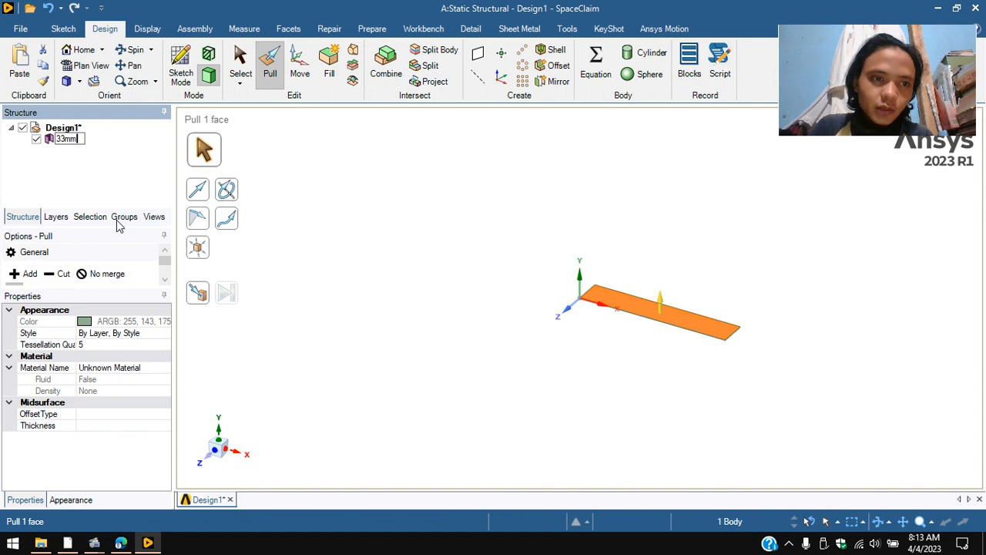
key(Return)
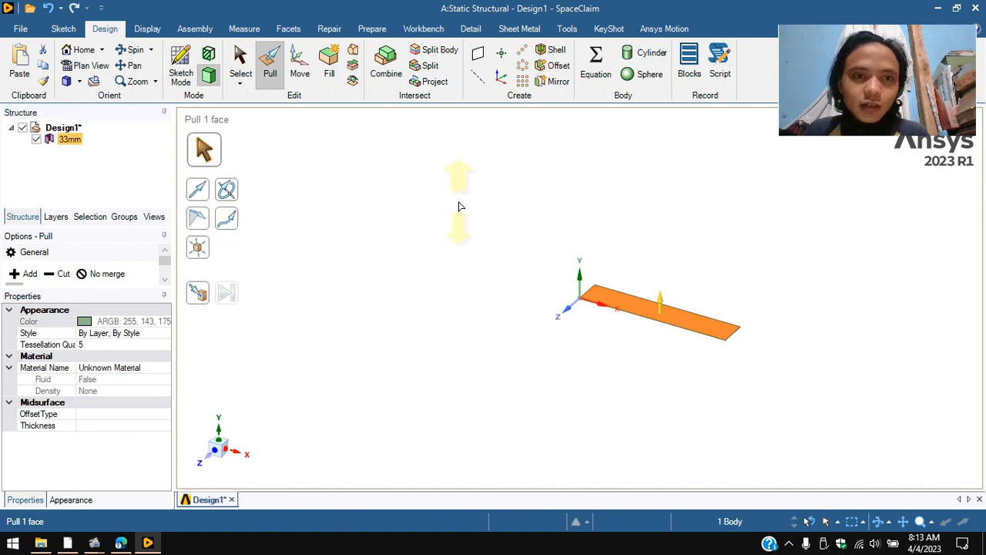
Sketch a second rectangle of 6 mm by 32 mm parallel to the 33mm surface, leaving a gap of about 1 mm.
click(75, 31)
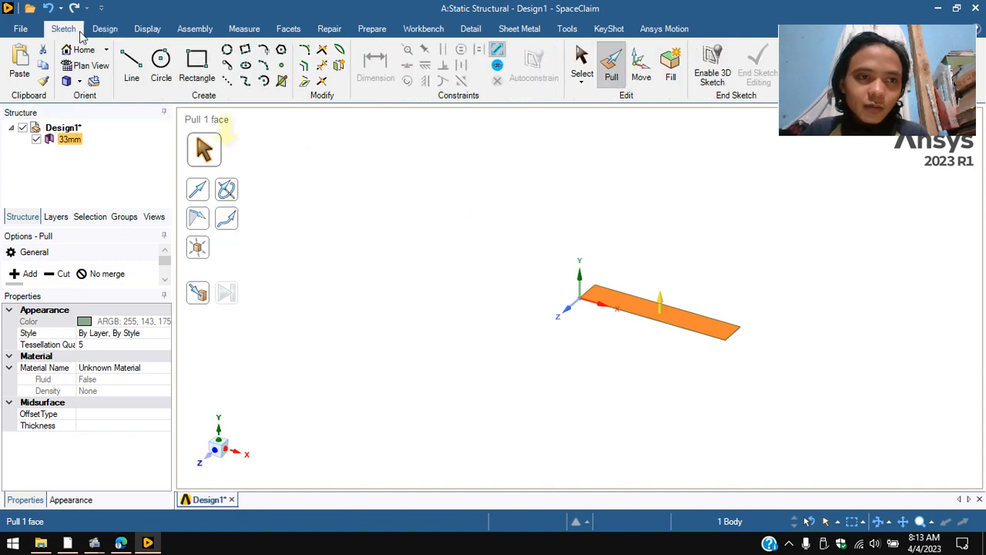
click(196, 63)
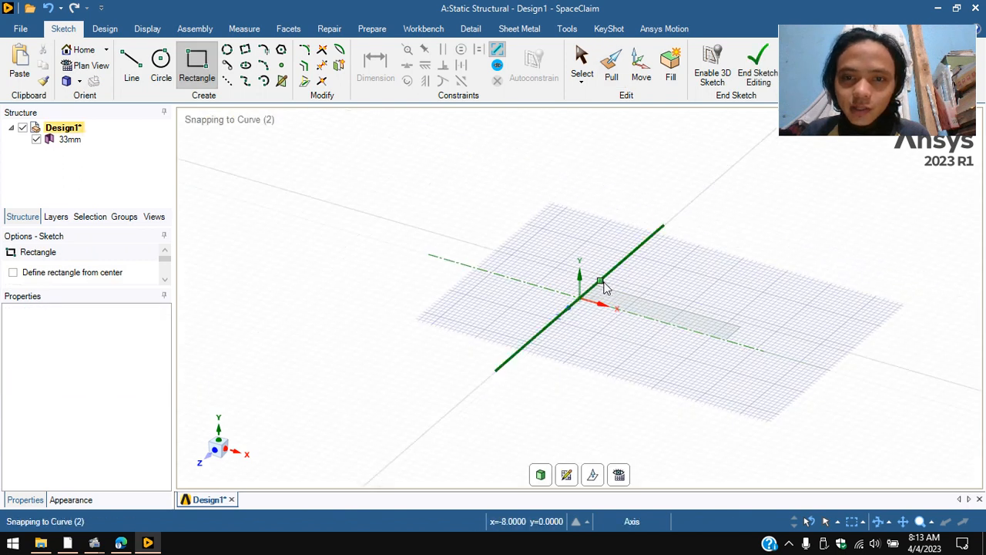
scroll(601, 292, up, 5)
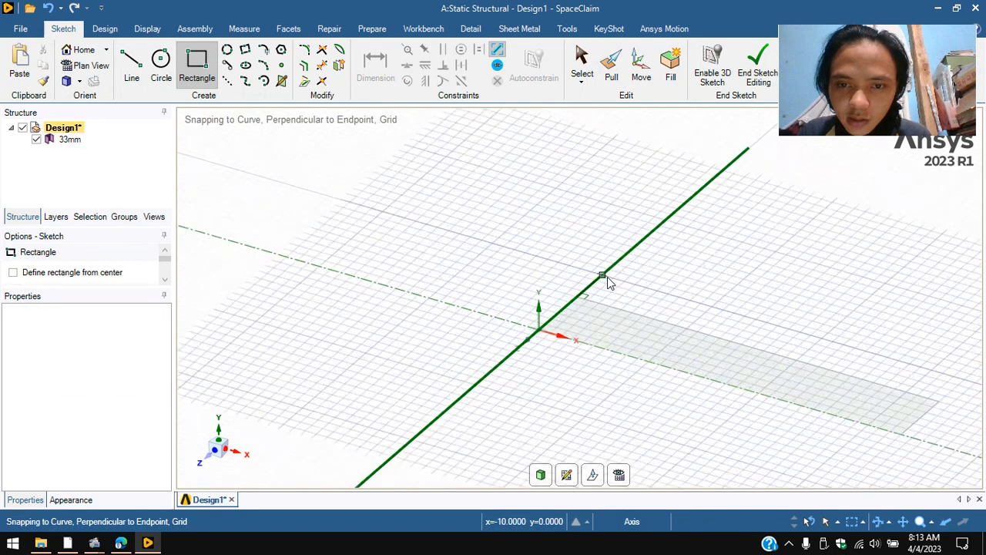
click(578, 295)
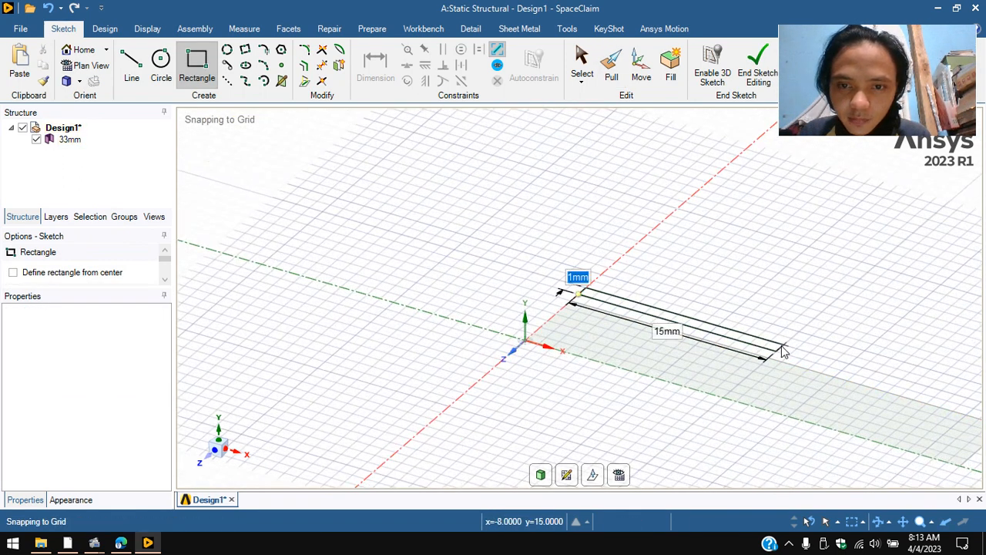
click(778, 360)
text(6)
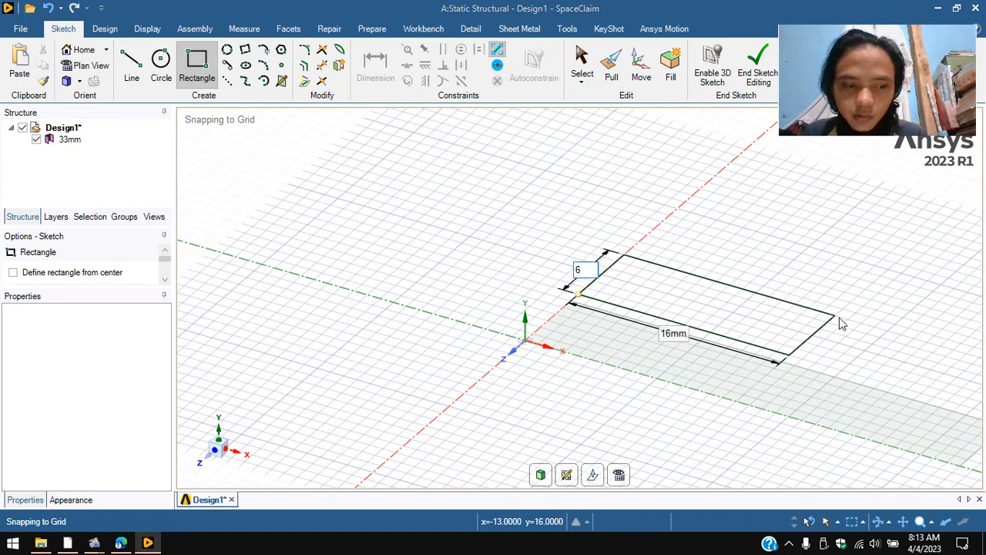
key(Tab)
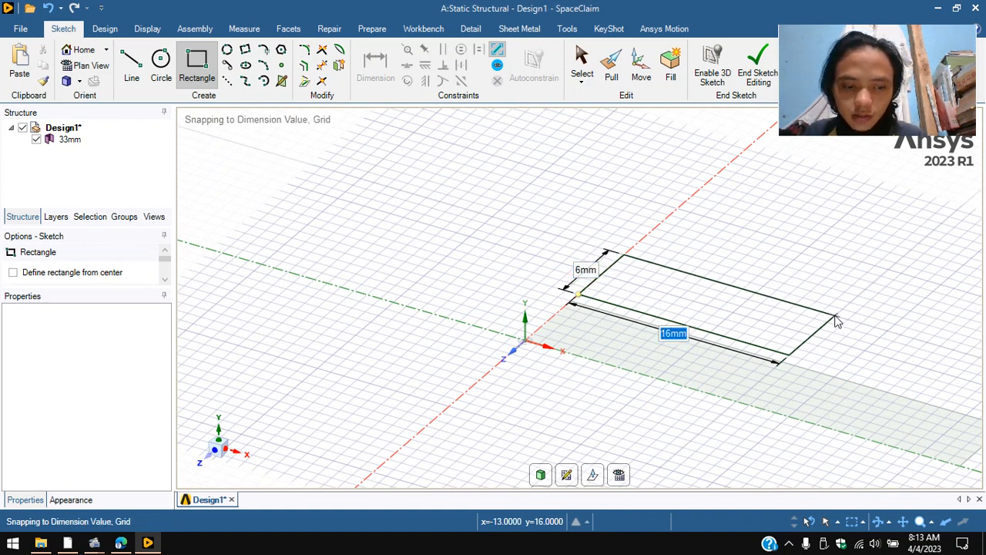
text(32)
key(Return)
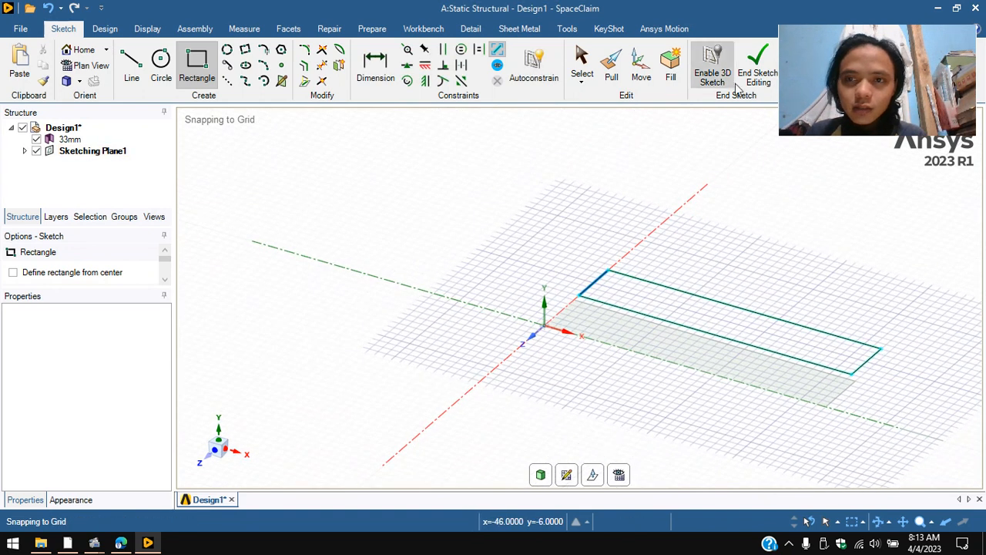
Finish the second sketch to convert the 32 mm rectangle into a surface, and select its short end edge.
click(757, 70)
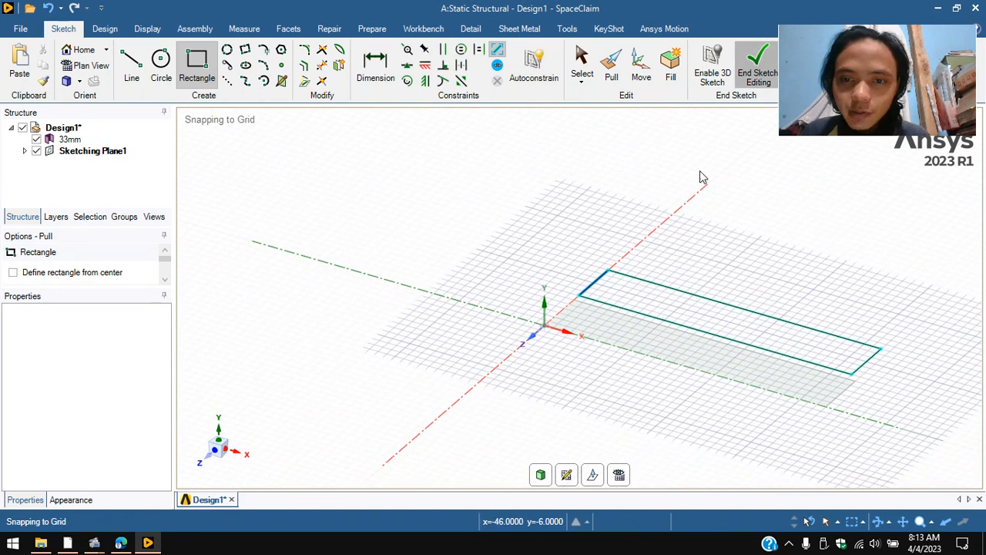
click(723, 326)
click(624, 357)
click(616, 330)
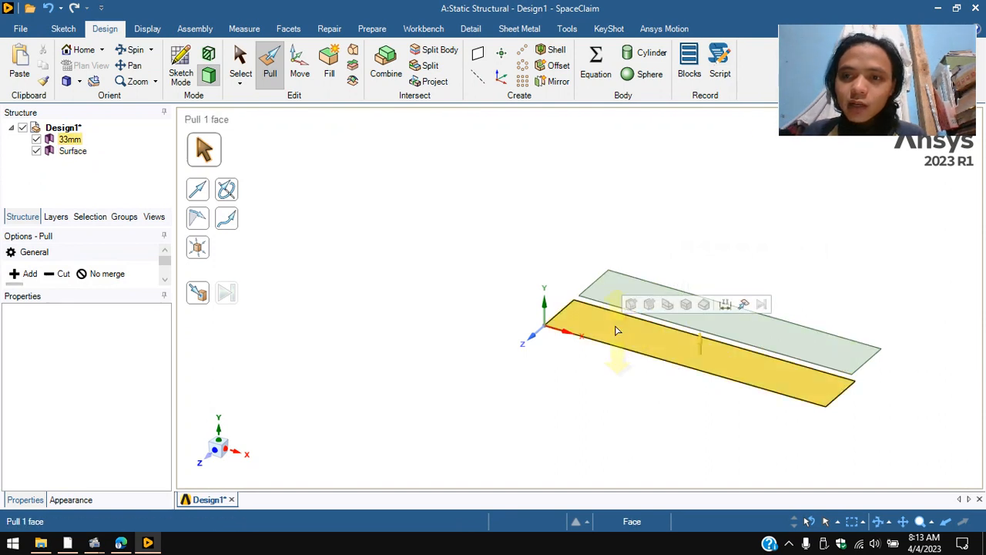
click(873, 360)
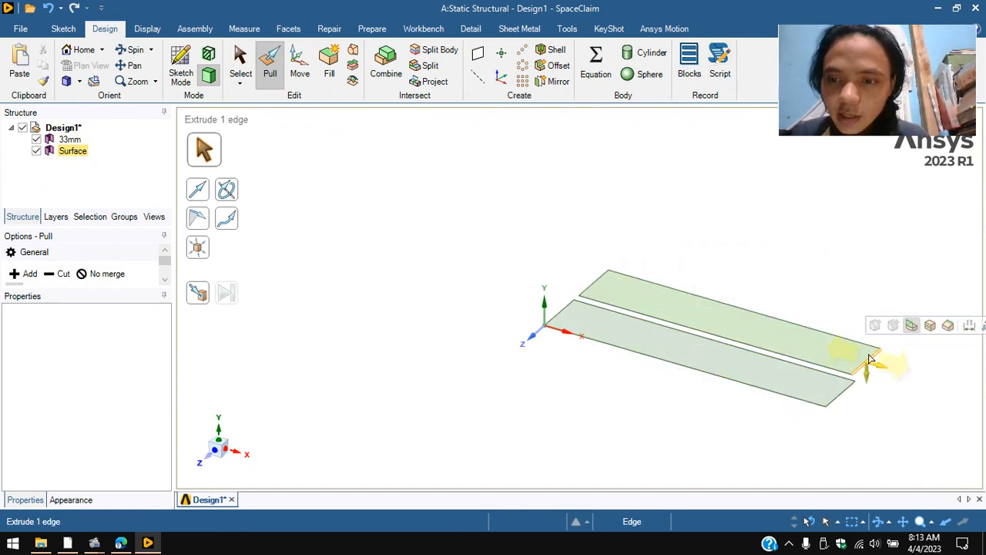
Clear the edge selection and rename the second surface, 6 mm by 32 mm, as 32mm.
click(871, 357)
click(928, 316)
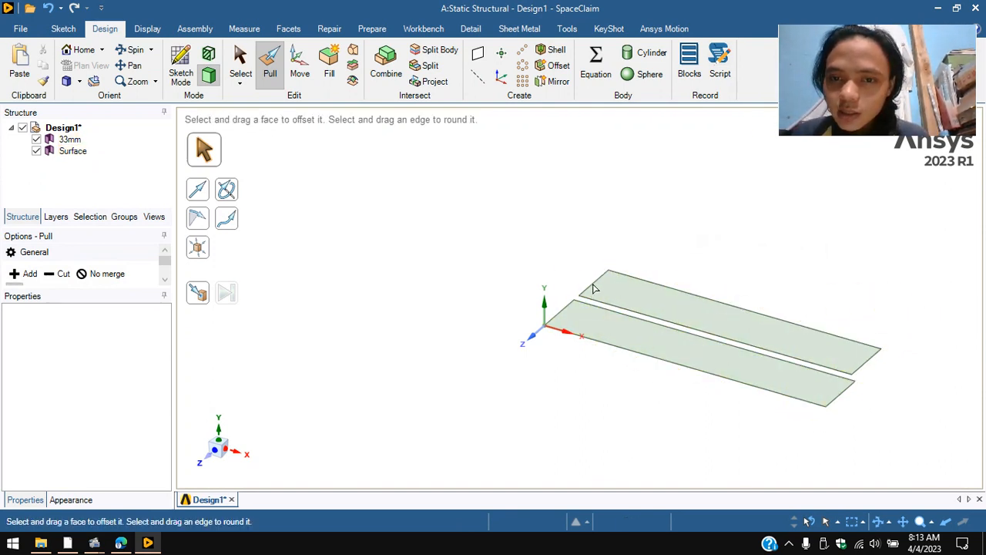
click(695, 321)
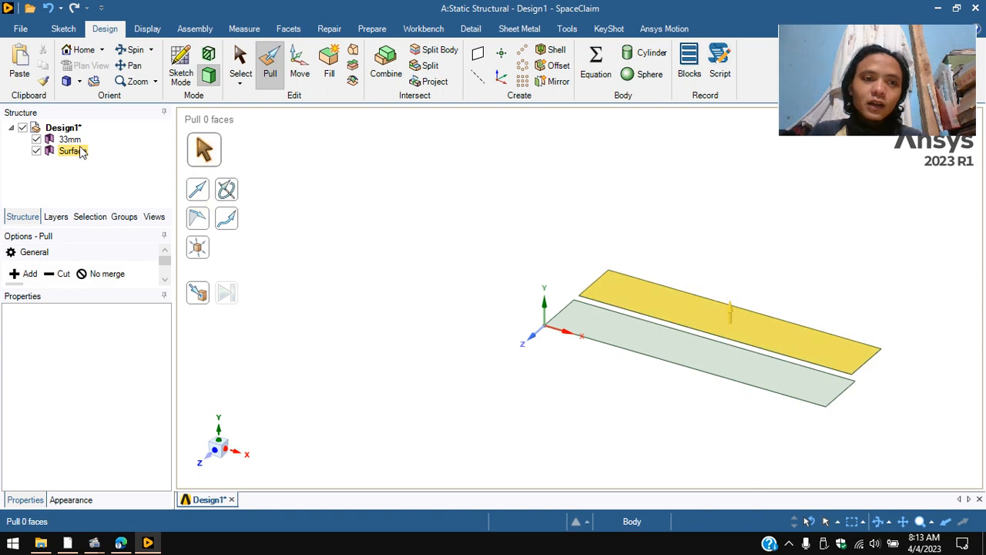
right_click(73, 150)
click(137, 224)
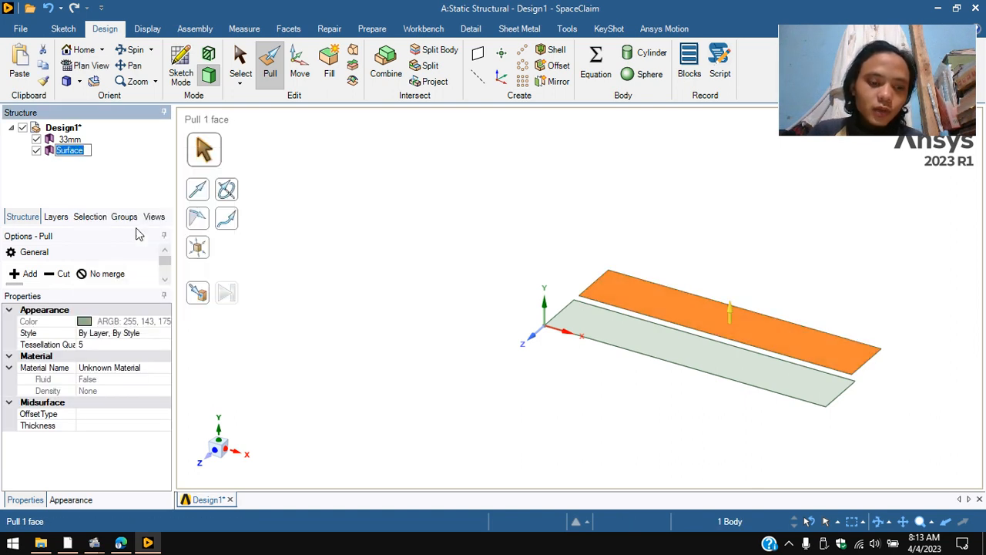
text(32mm)
key(Return)
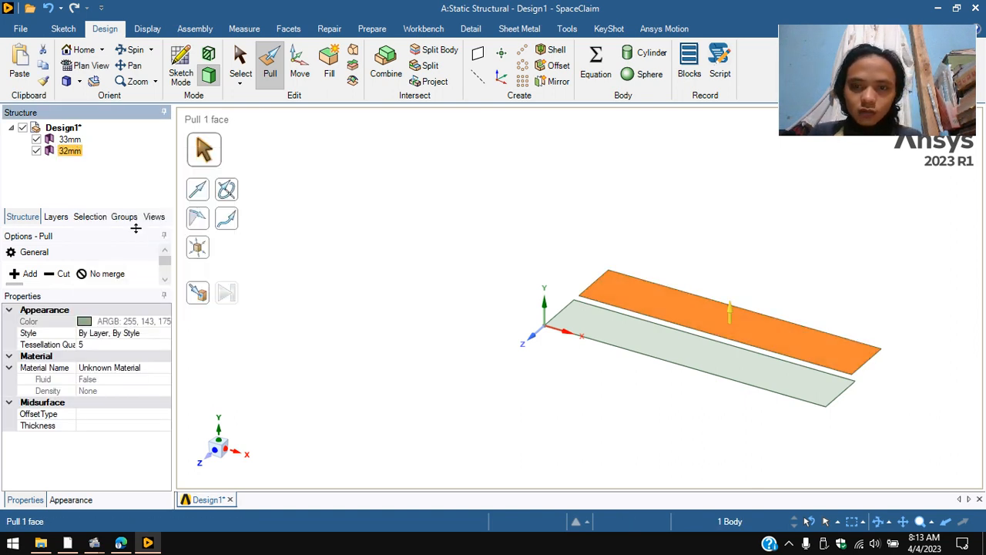
Sketch a third rectangle of 6 mm by 31 mm parallel to the 32mm surface, leaving a gap of about 1 mm.
click(63, 28)
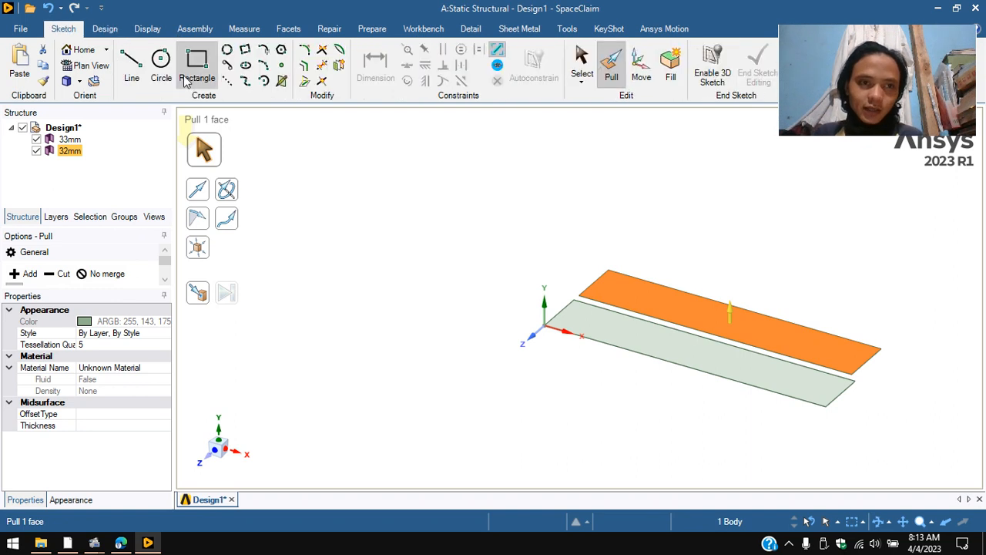
click(196, 70)
scroll(651, 293, up, 3)
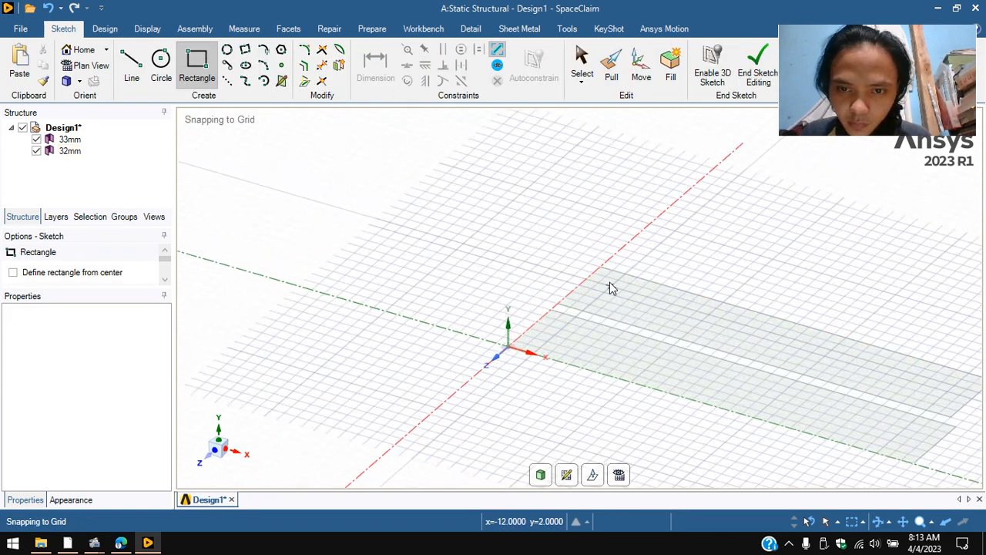
click(607, 259)
scroll(594, 255, down, 5)
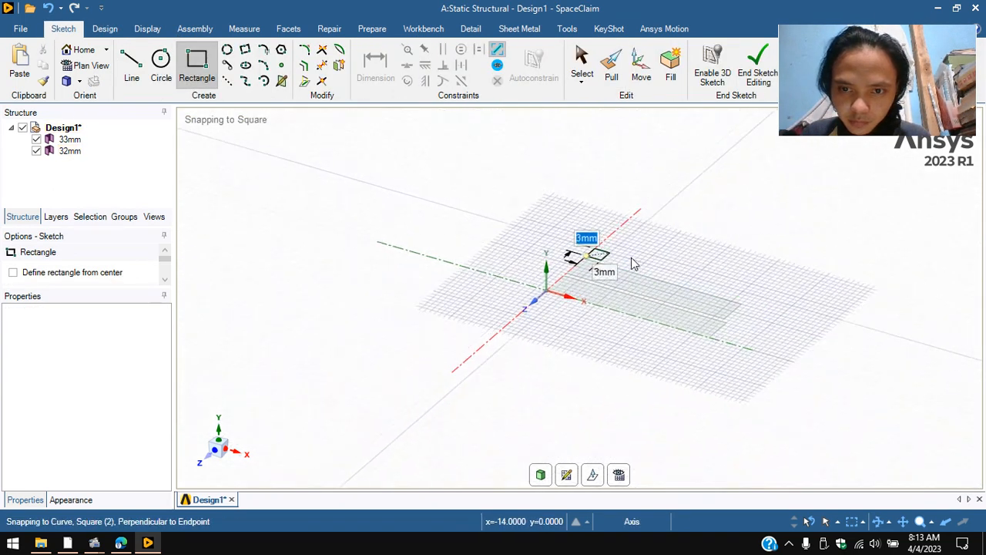
text(6)
key(Tab)
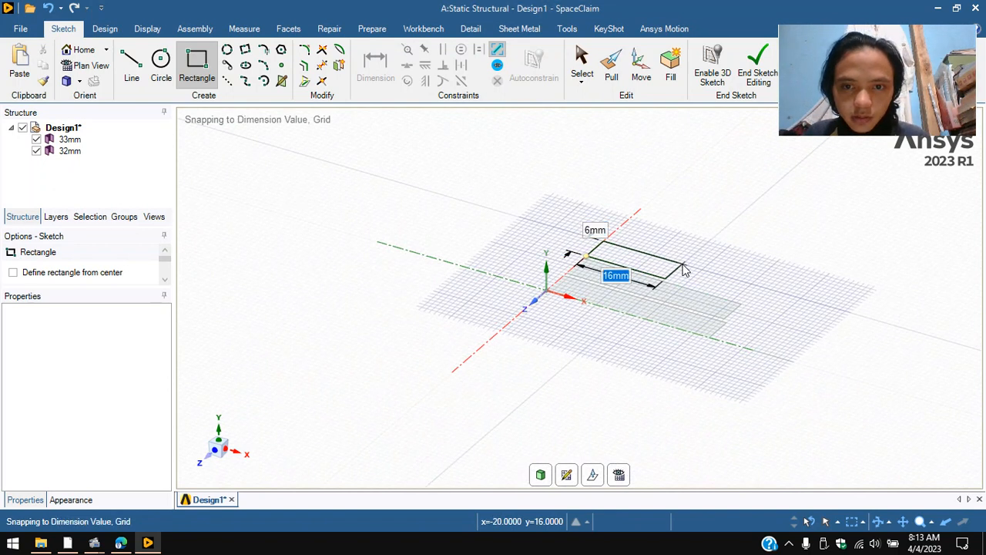
text(21)
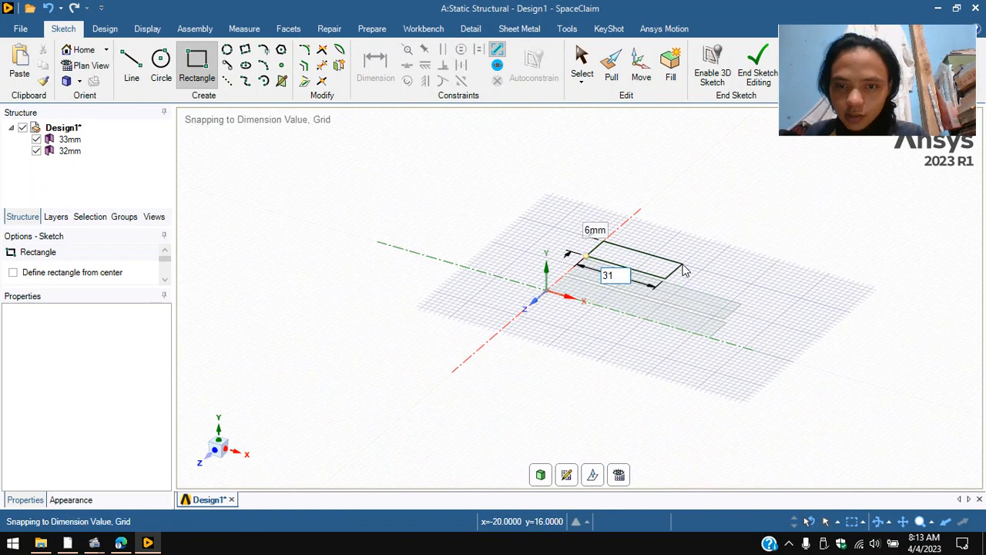
key(Return)
Finish the third sketch to convert the rectangle into a surface, and rename that surface 31mm.
click(742, 72)
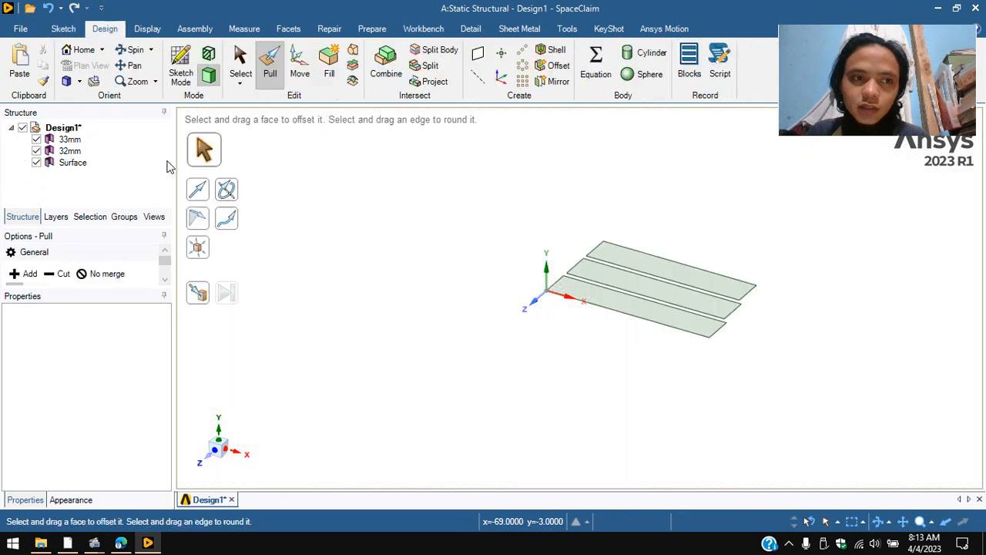
right_click(80, 162)
click(123, 234)
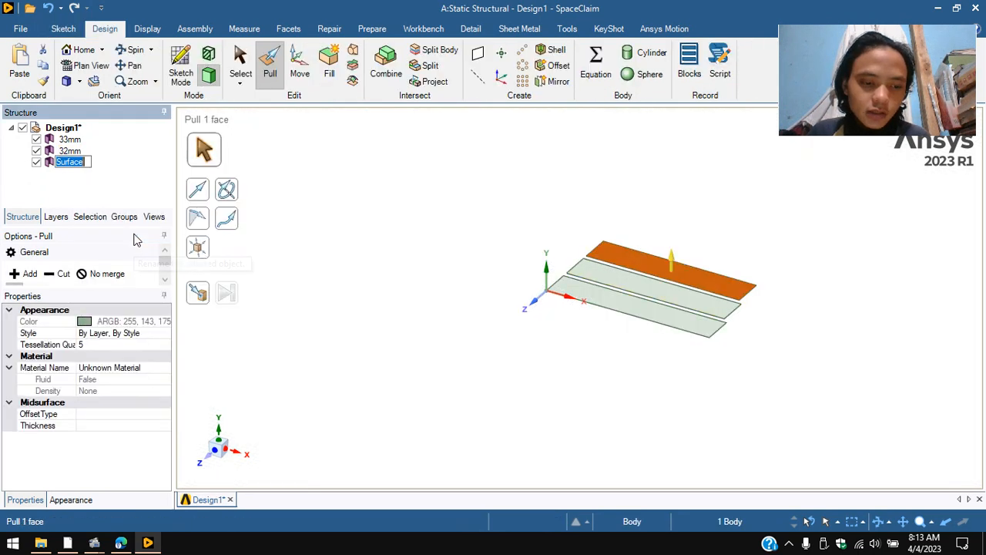
text(31mm)
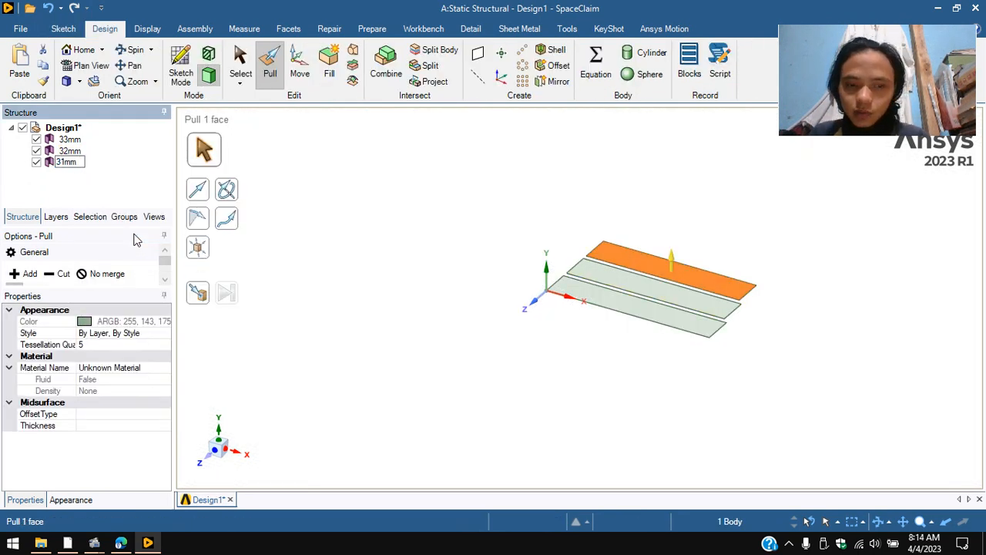
key(Return)
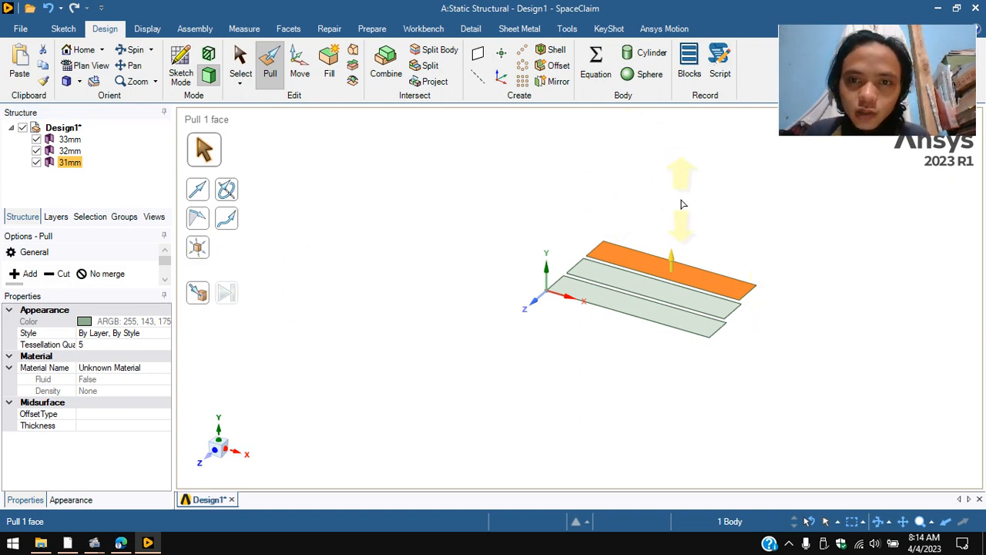
key(Escape)
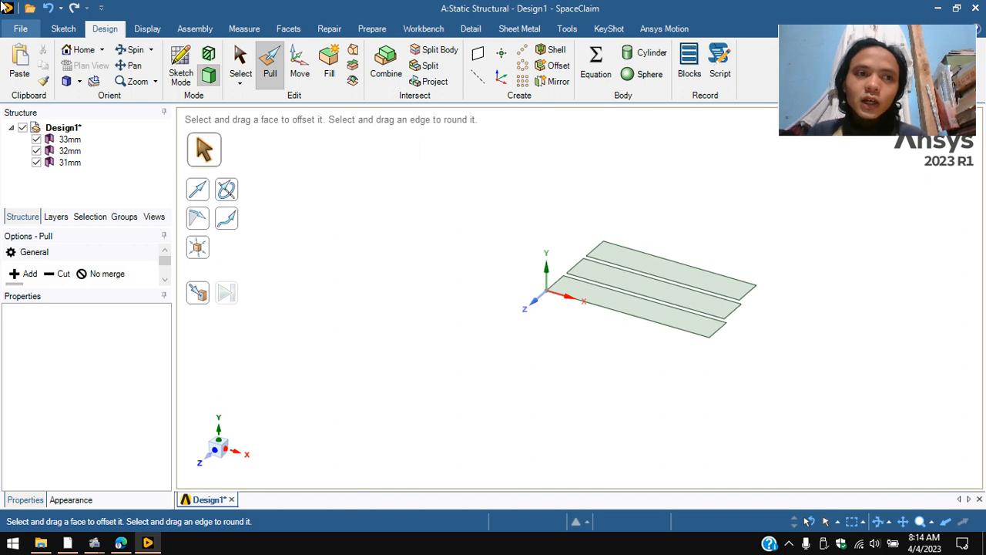
Save the design in the Skripsi folder as a SpaceClaim file named 33 32 31 mm, and close SpaceClaim.
click(23, 31)
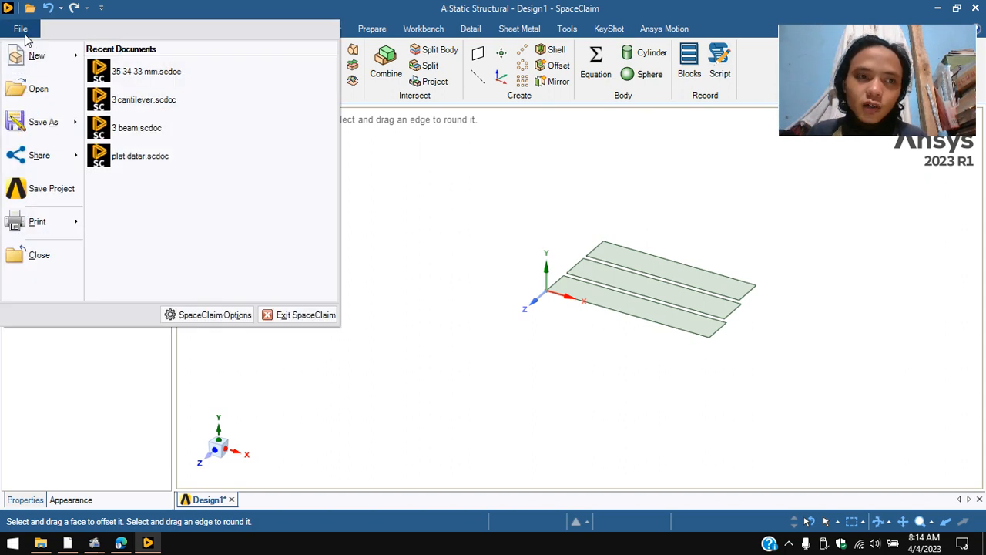
key(Escape)
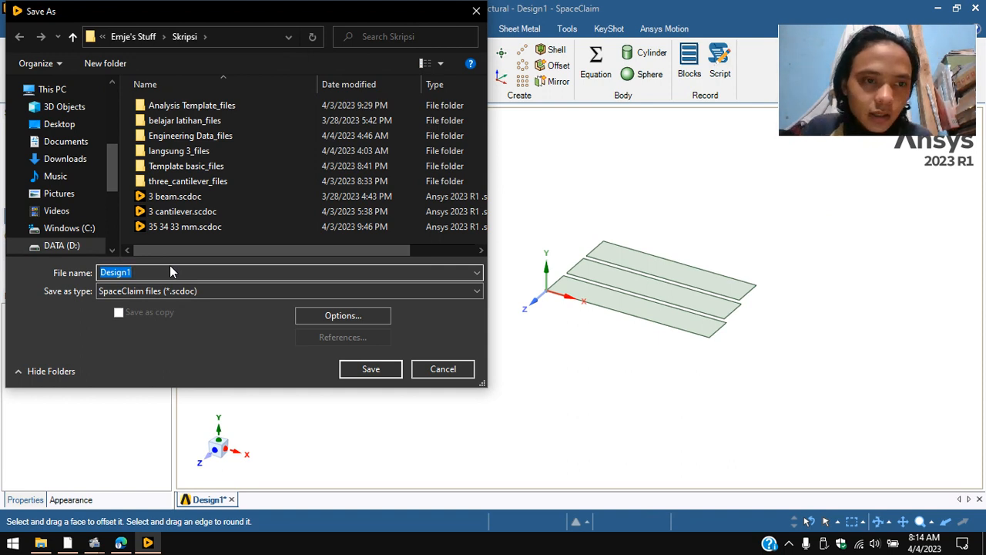
text(33 )
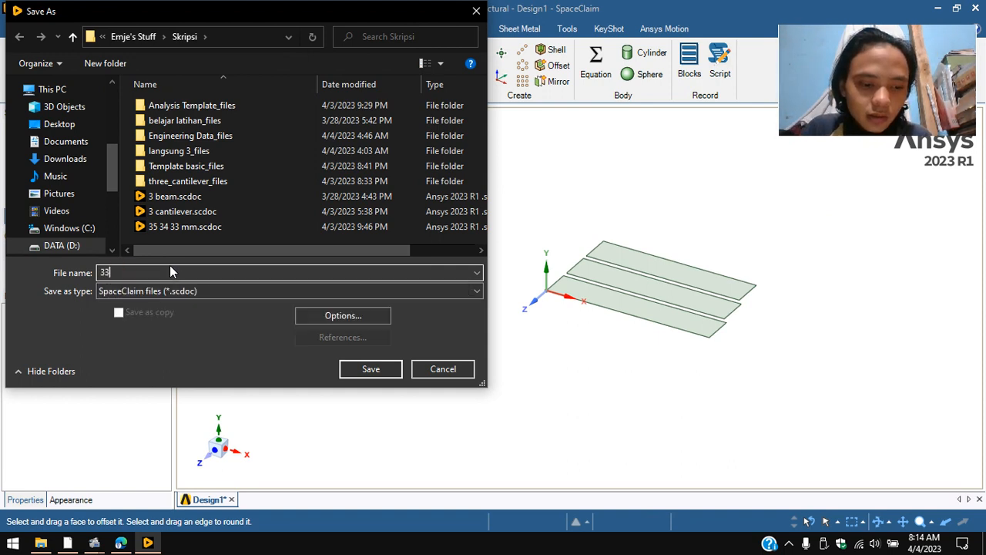
text(32 31)
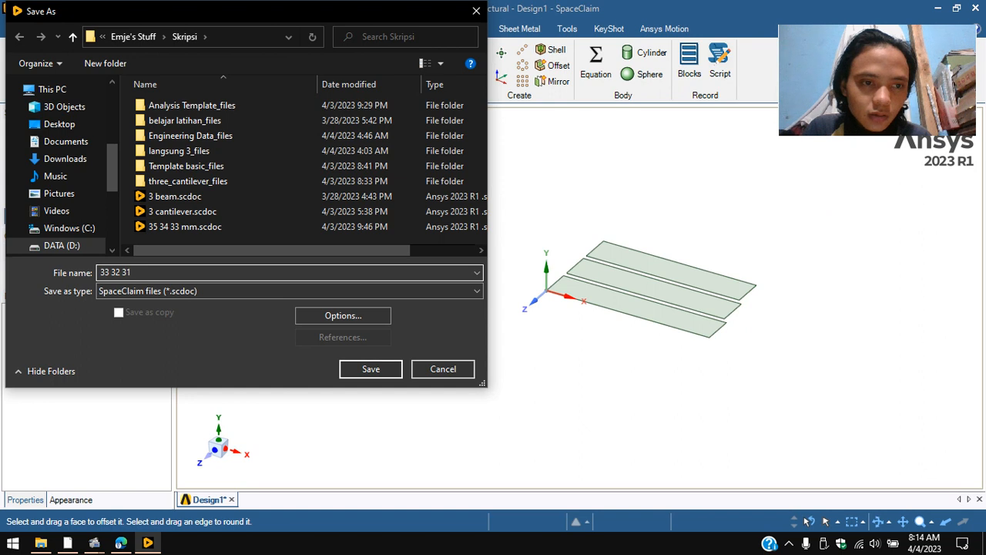
text( mm)
key(Return)
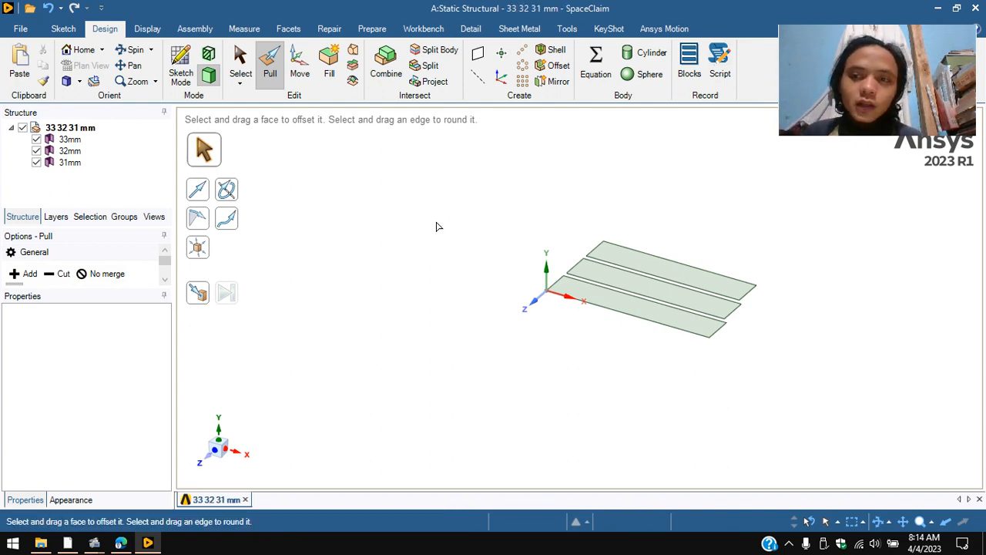
click(977, 13)
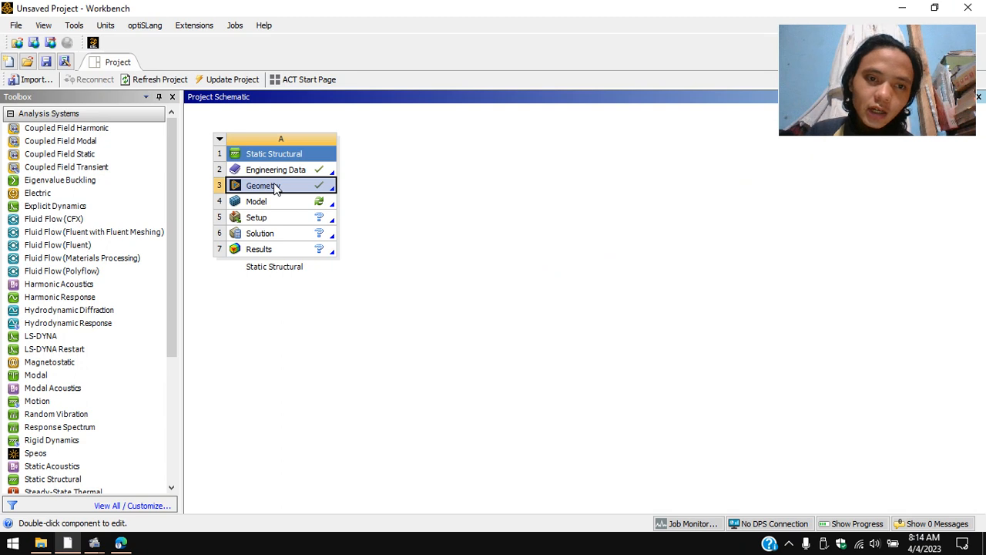
right_click(275, 189)
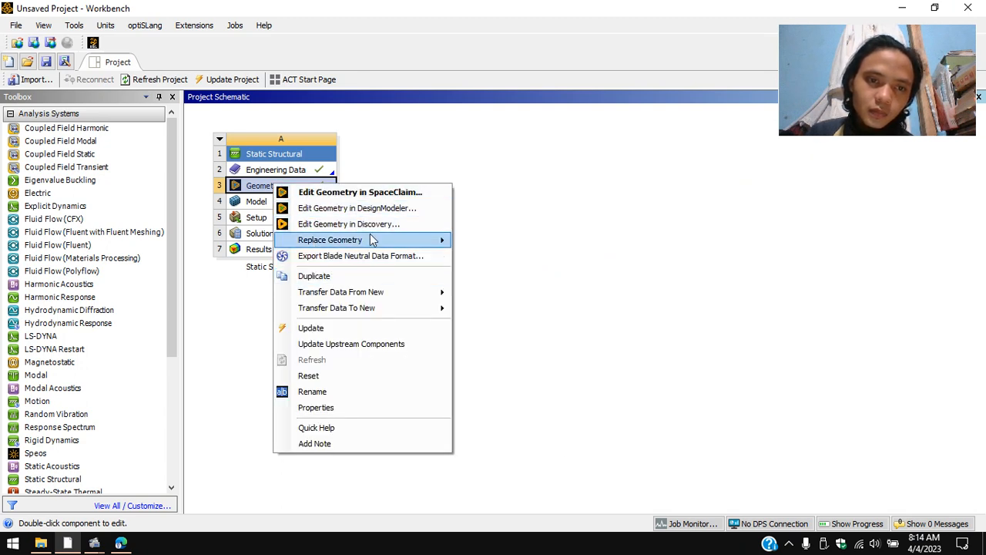
mouse_move(370, 240)
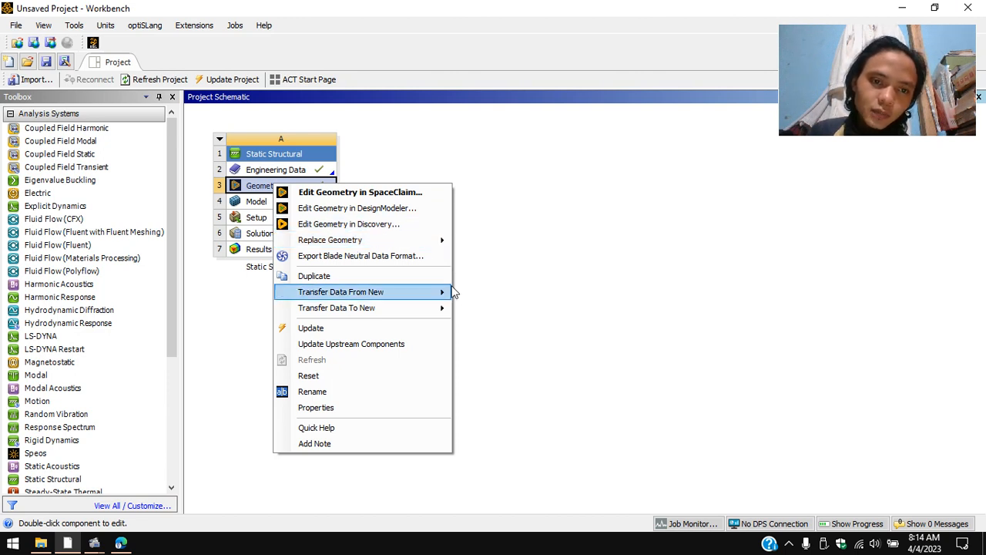
click(542, 339)
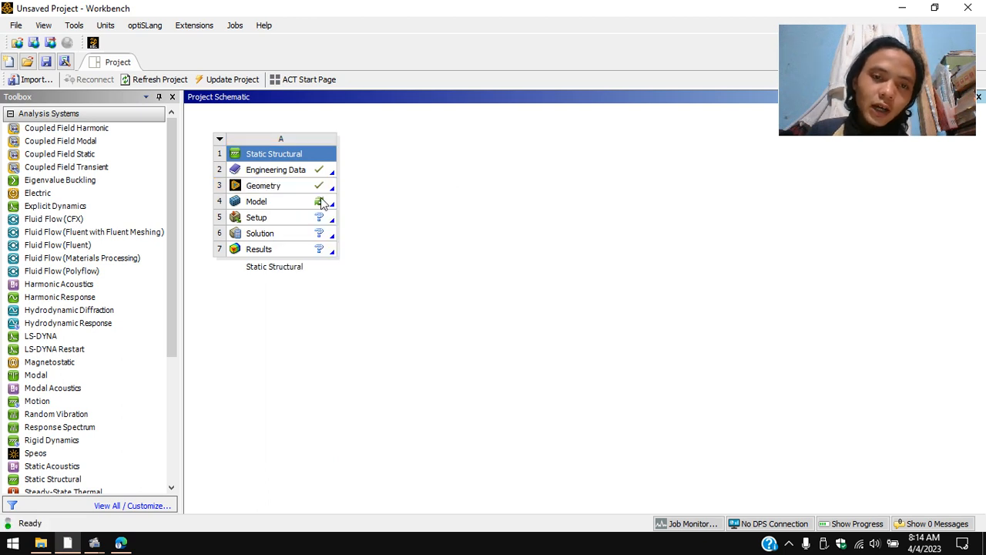
Open the Model of the Static Structural system for editing in Mechanical.
click(282, 205)
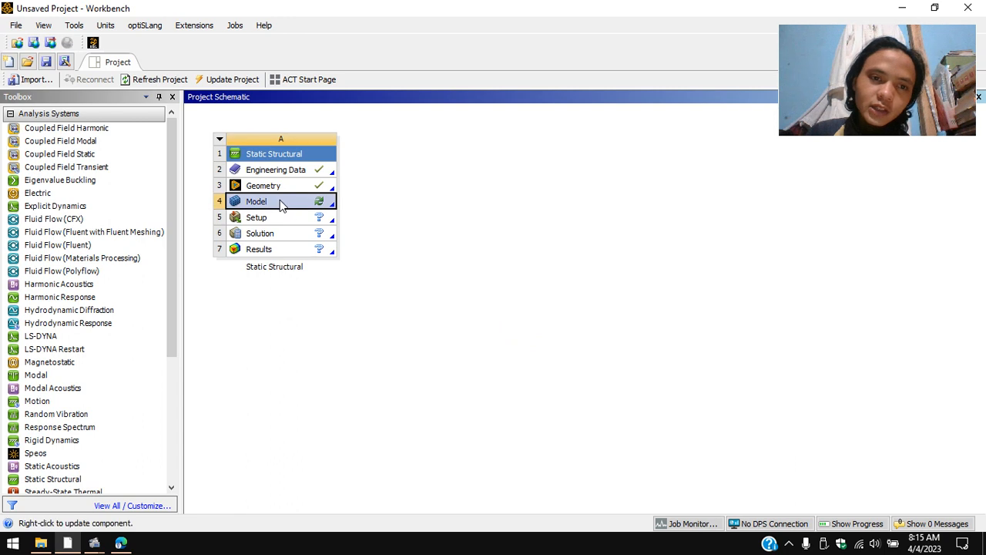
right_click(282, 203)
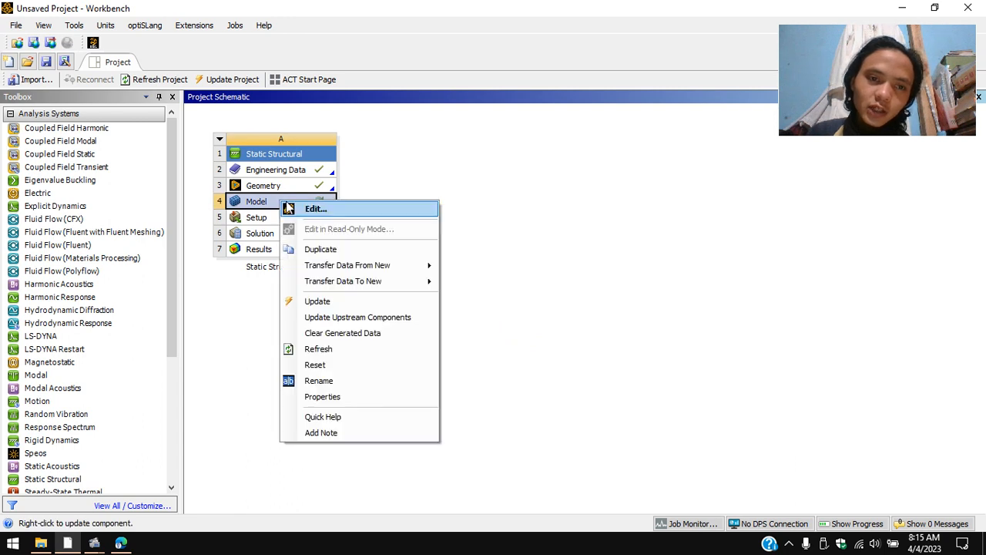
click(312, 208)
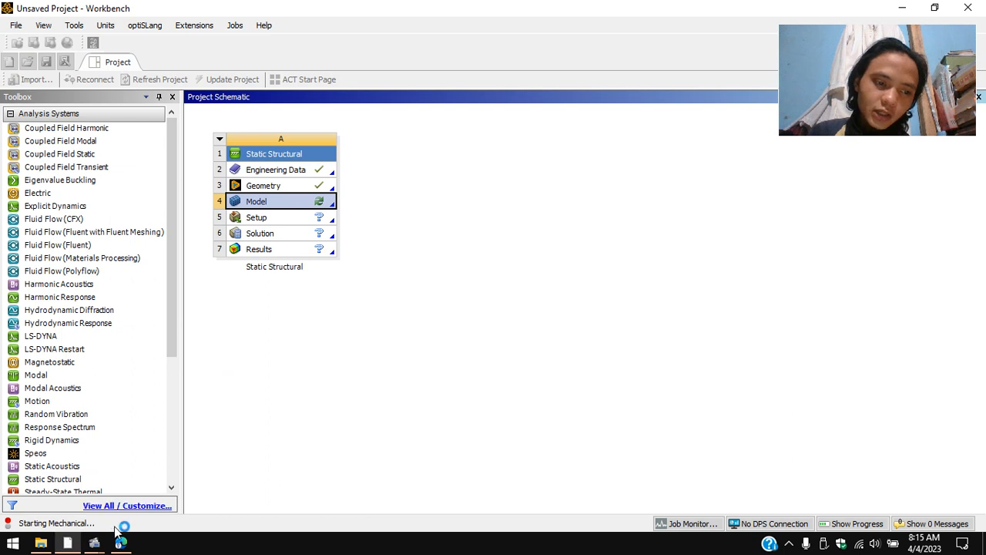
mouse_move(94, 542)
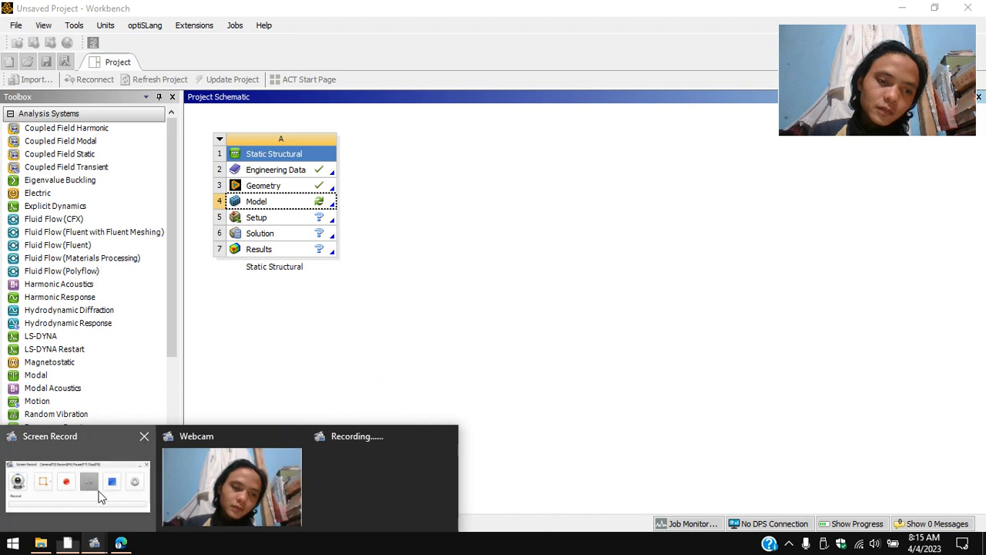
click(97, 495)
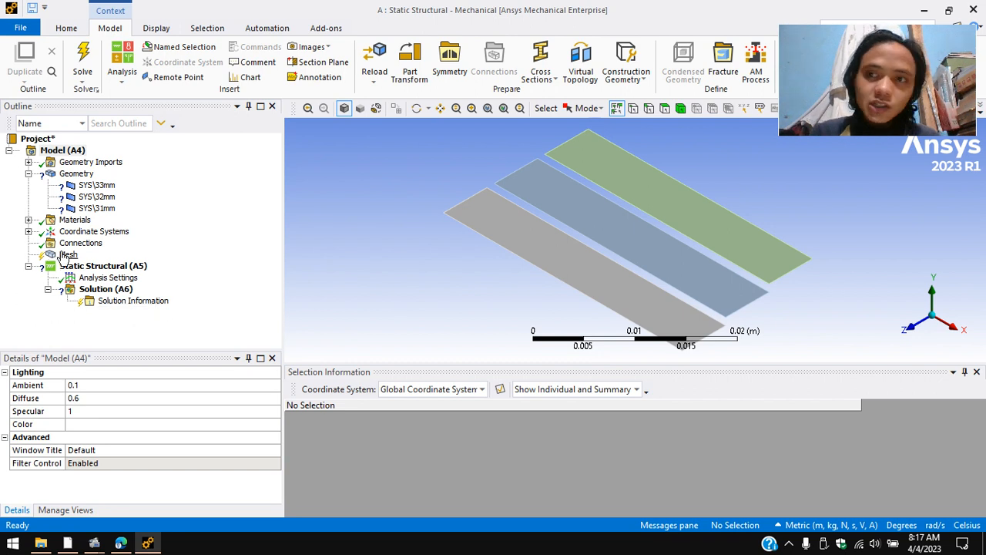
Set the thickness of the 33mm surface body to 2e-4 m.
click(97, 185)
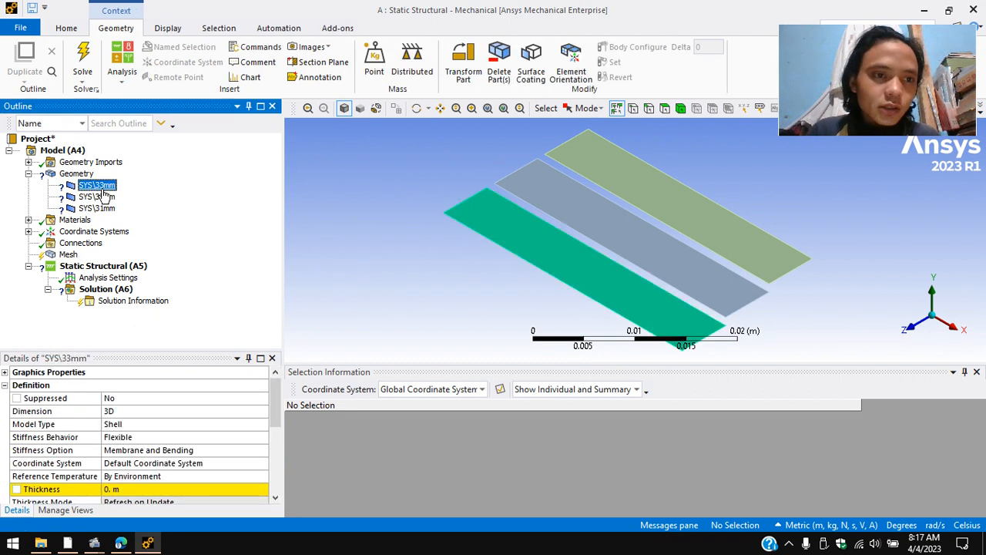
click(129, 489)
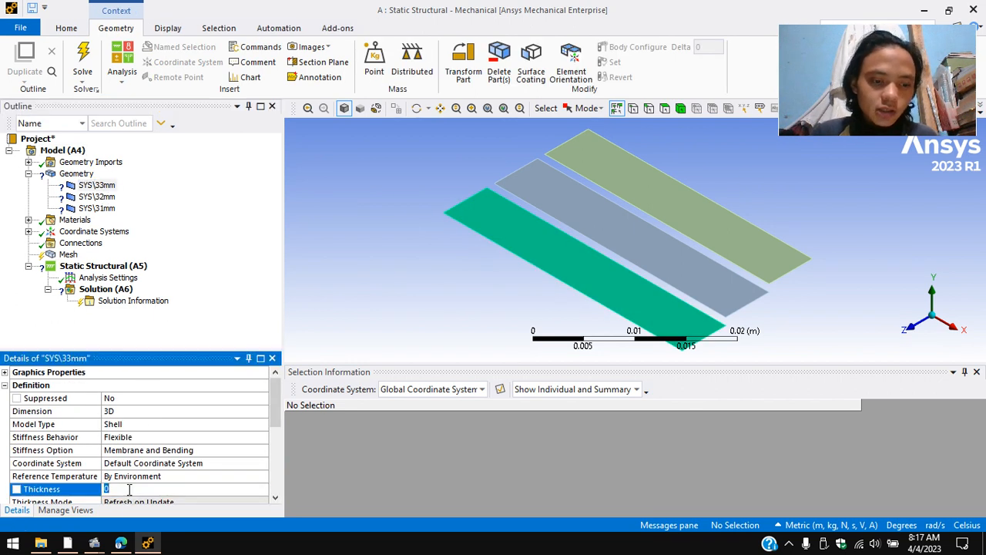
text(2e)
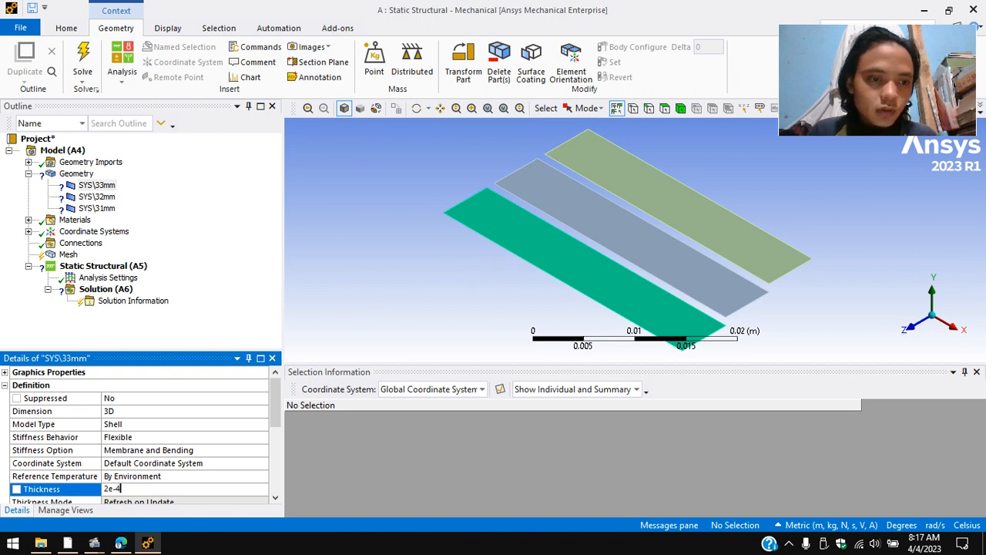
text(-4)
key(Return)
Assign a material from the Engineering Data materials to the 33mm surface body.
scroll(181, 402, down, 4)
click(183, 401)
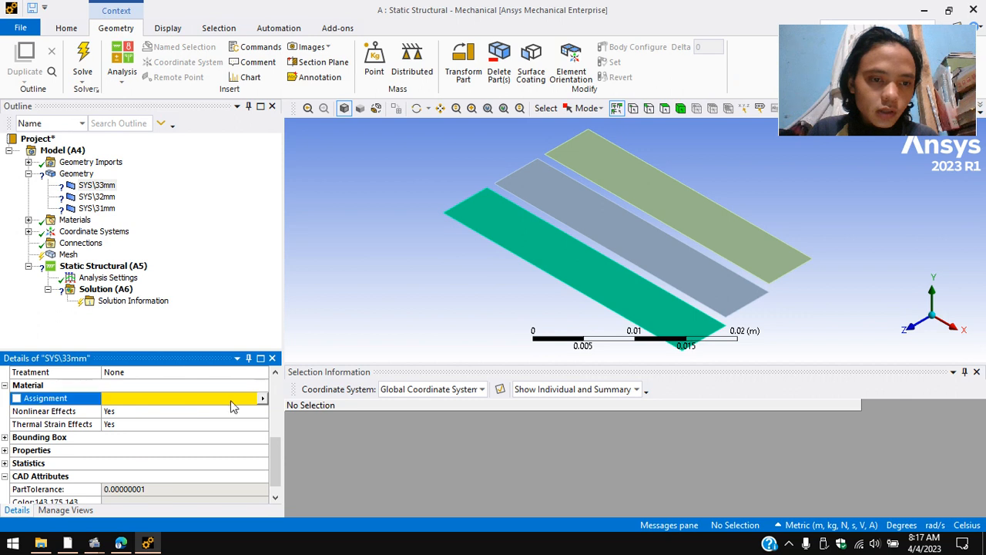
click(263, 398)
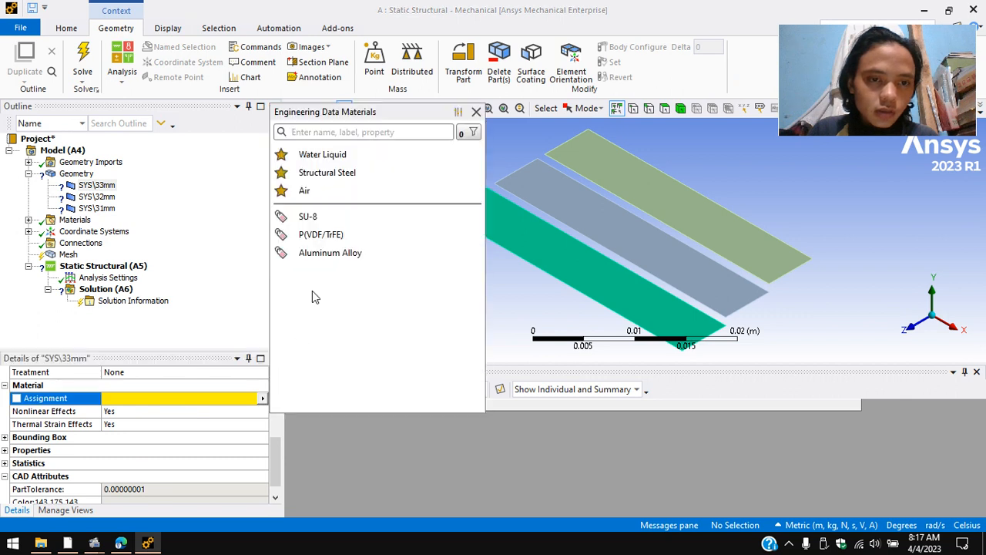
click(91, 199)
Set the 32mm surface body's thickness to 2e-4 m and assign it a material from the Engineering Data materials.
click(94, 197)
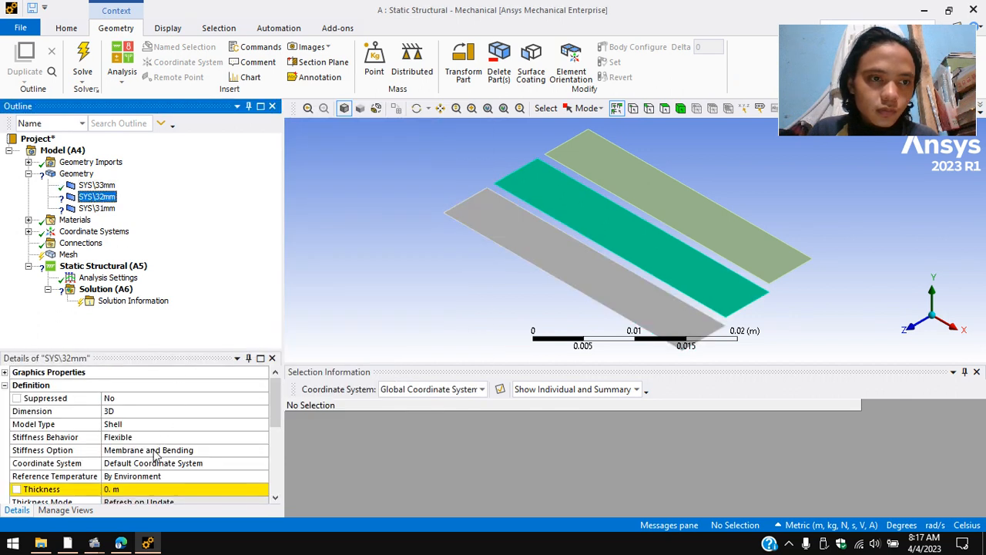
click(133, 489)
text(2.)
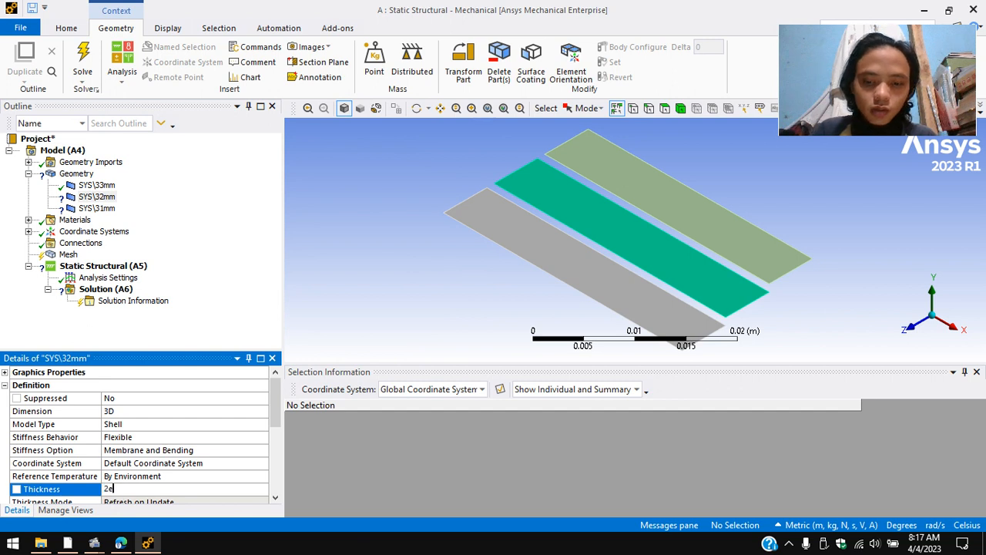
text(e-004)
key(Return)
scroll(221, 465, down, 5)
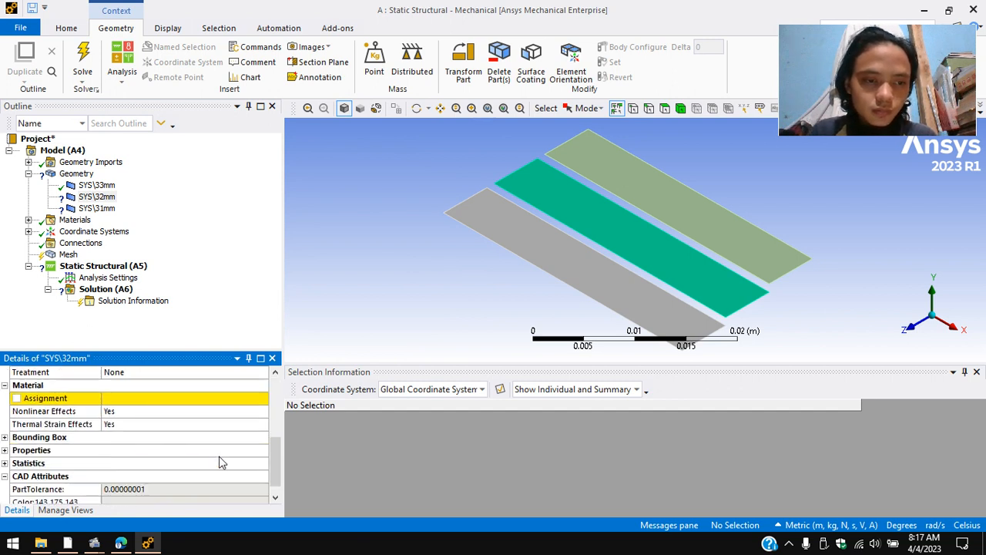
click(223, 401)
click(262, 399)
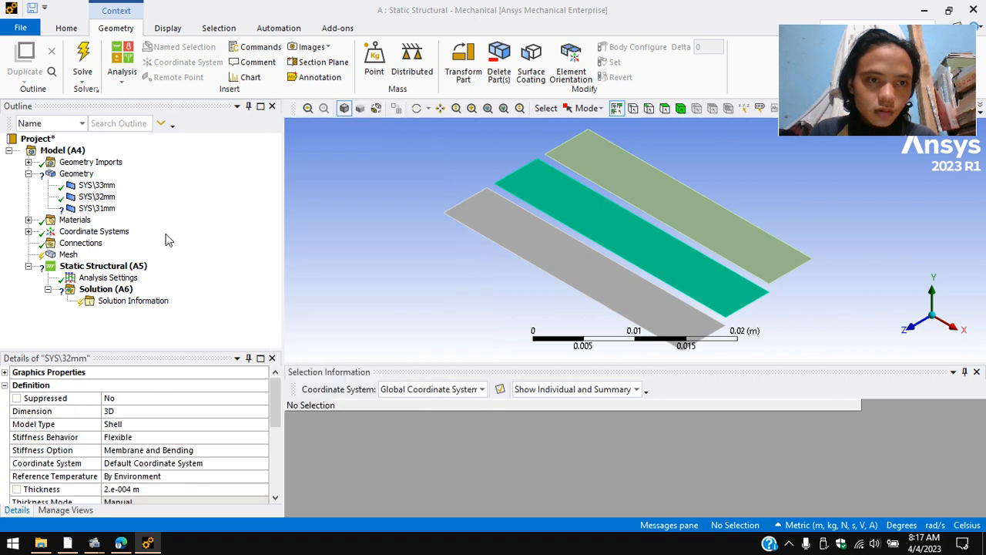
Set the 31mm surface body's thickness to 2e-4 m and assign SU-8 as its material.
click(88, 207)
scroll(150, 431, down, 2)
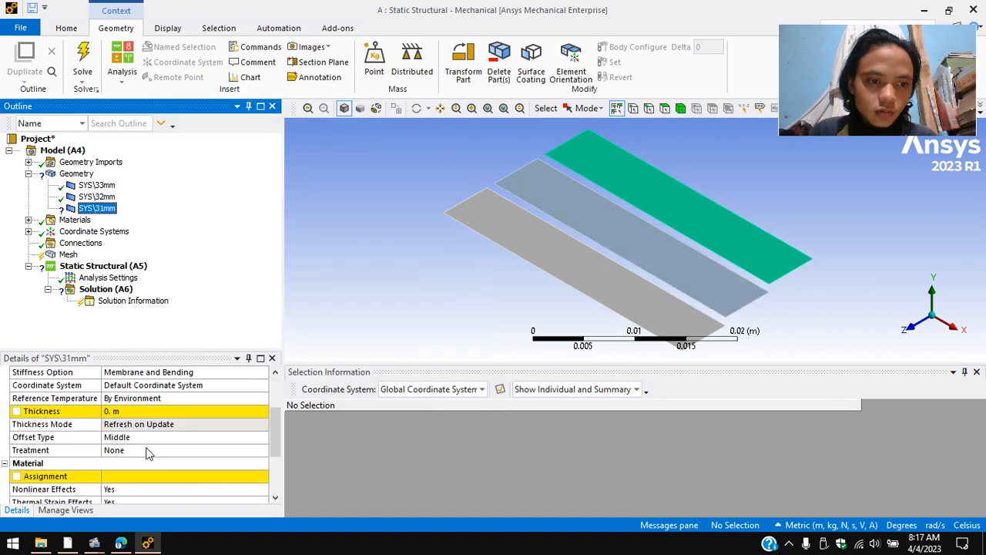
click(154, 411)
text(2)
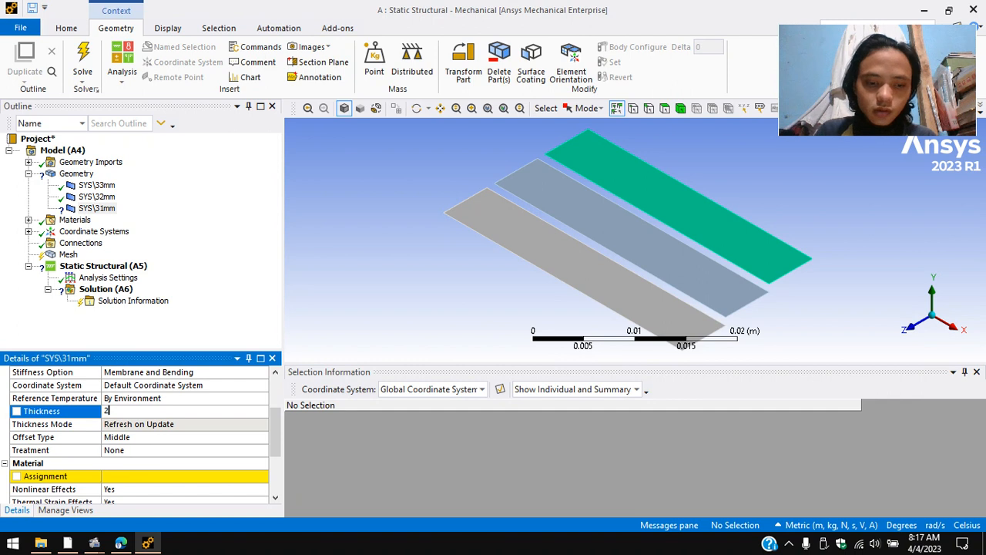
text(.e-004)
key(Return)
scroll(154, 431, down, 4)
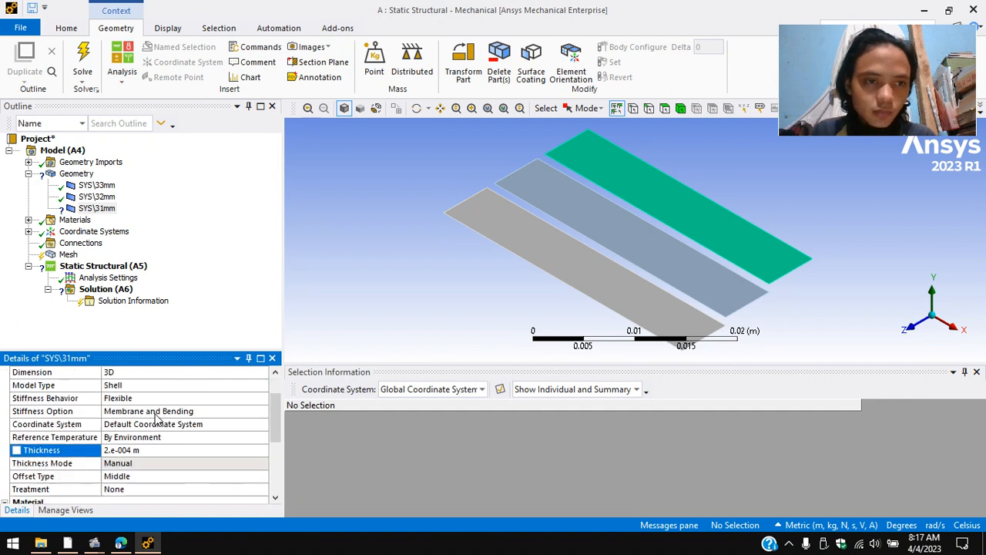
click(235, 440)
click(264, 437)
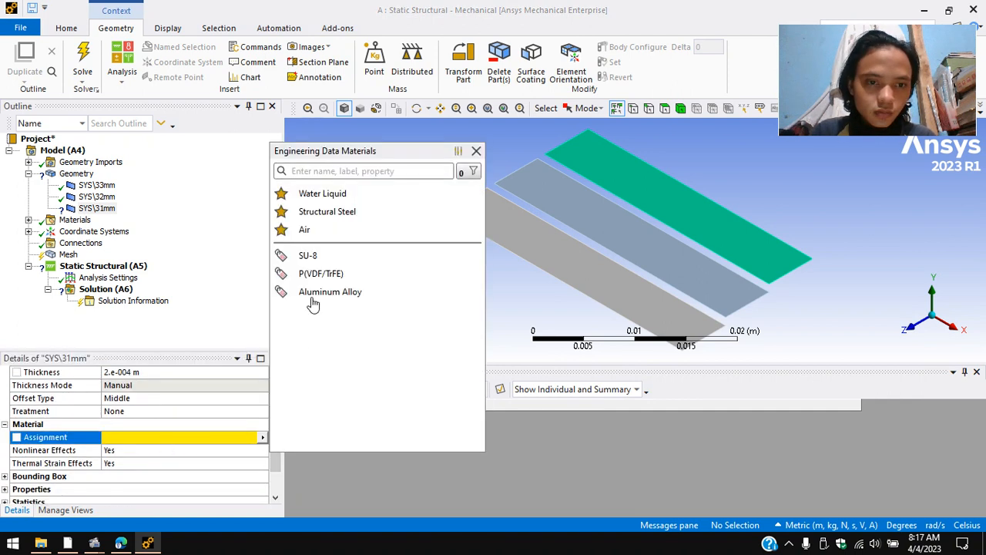
click(315, 257)
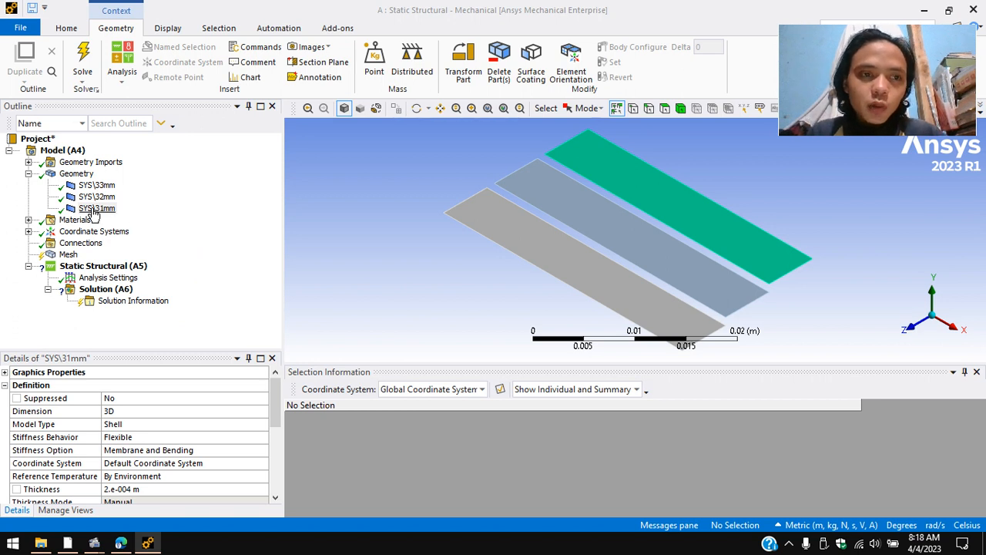
Insert a Layered Section under Geometry and scope it to the faces of the 33mm, 32mm and 31mm bodies.
click(77, 174)
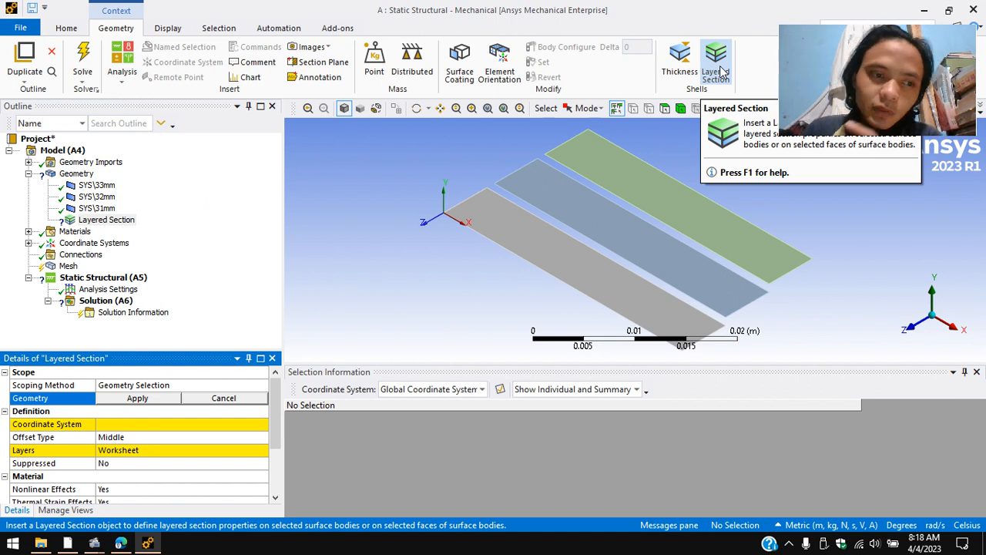
click(556, 253)
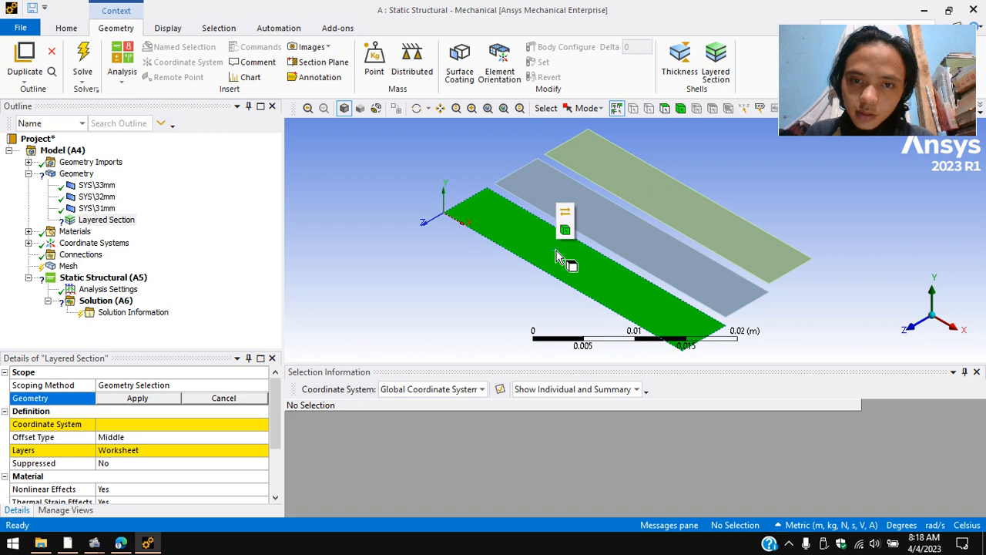
ctrl+click(630, 227)
ctrl+click(694, 217)
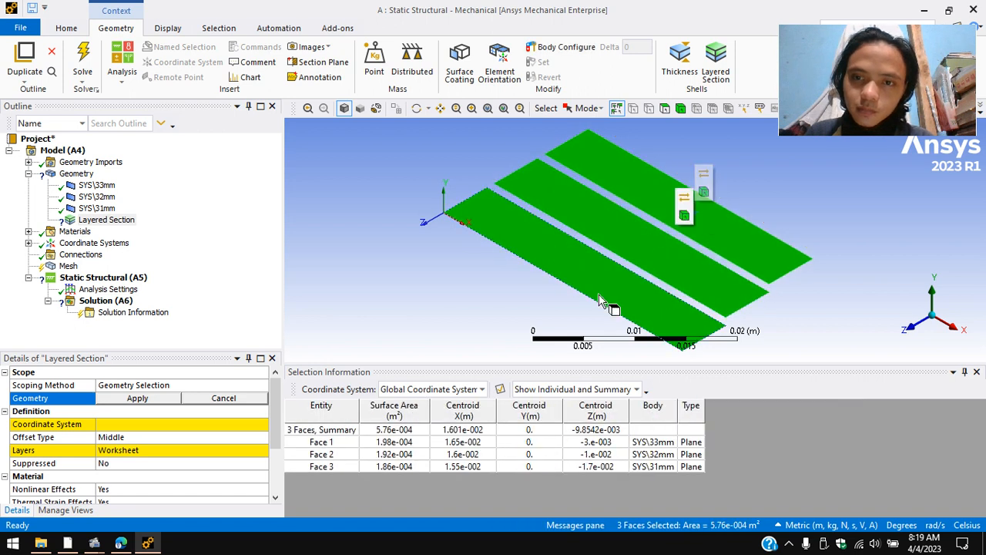
click(151, 403)
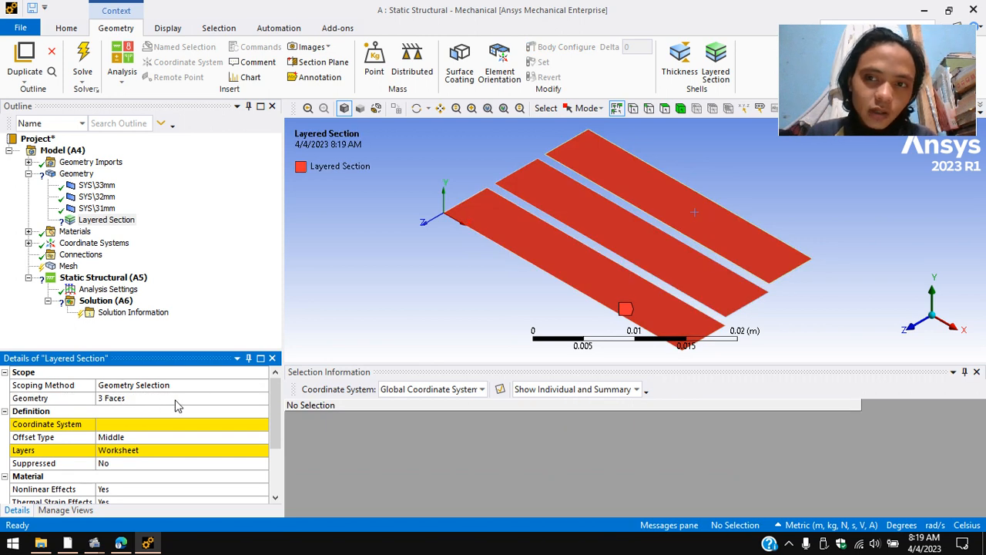
Reselect the three cantilever faces as the geometry scope of the Layered Section.
click(114, 400)
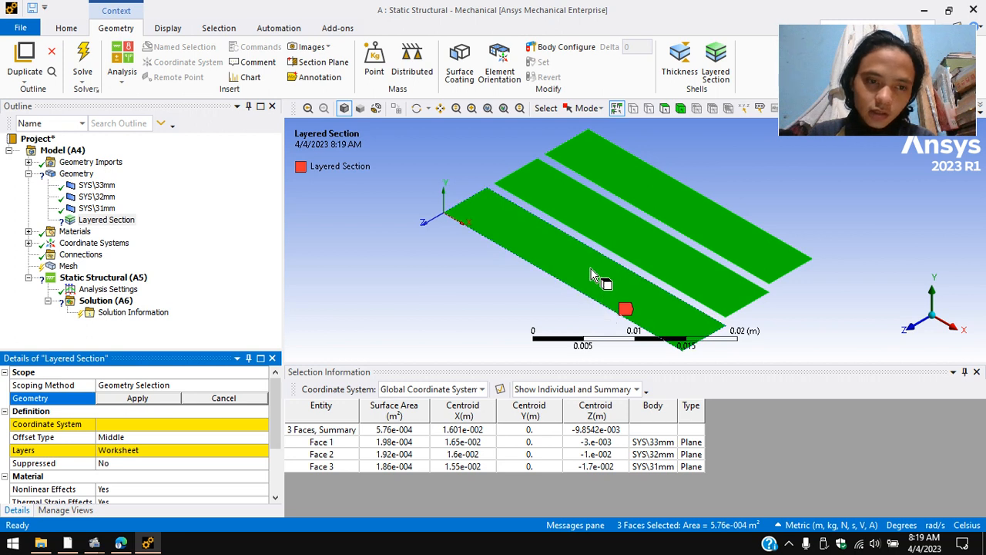
click(224, 399)
click(136, 398)
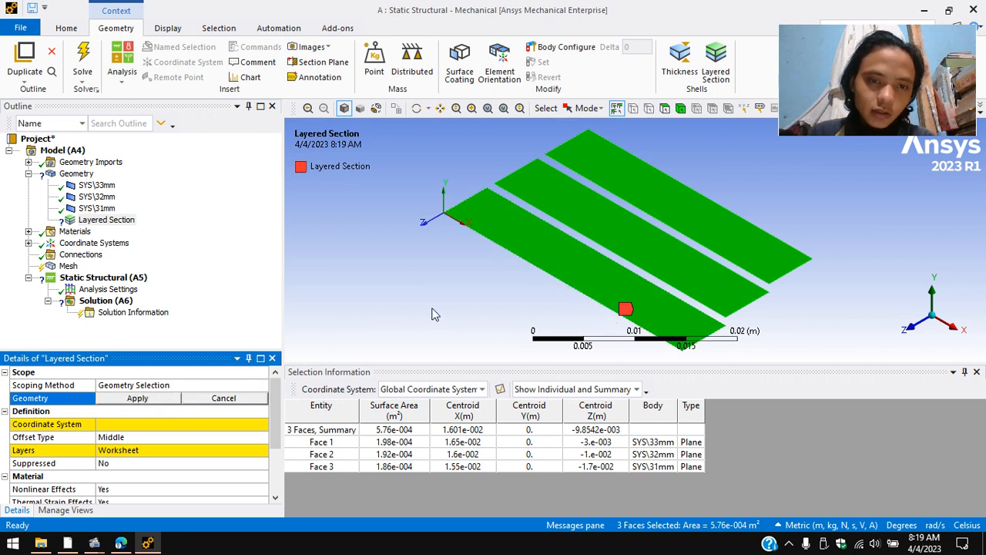
click(547, 255)
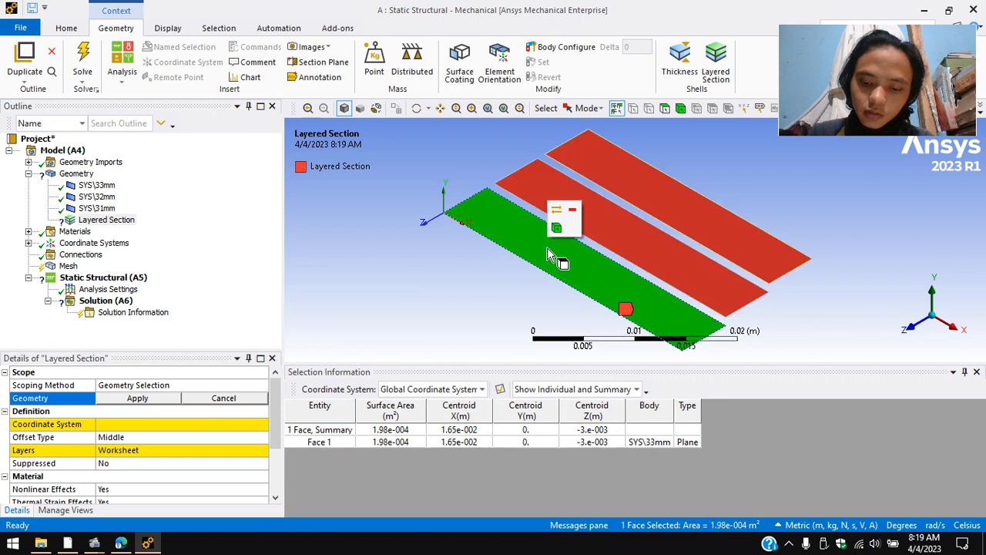
ctrl+click(608, 223)
ctrl+click(677, 207)
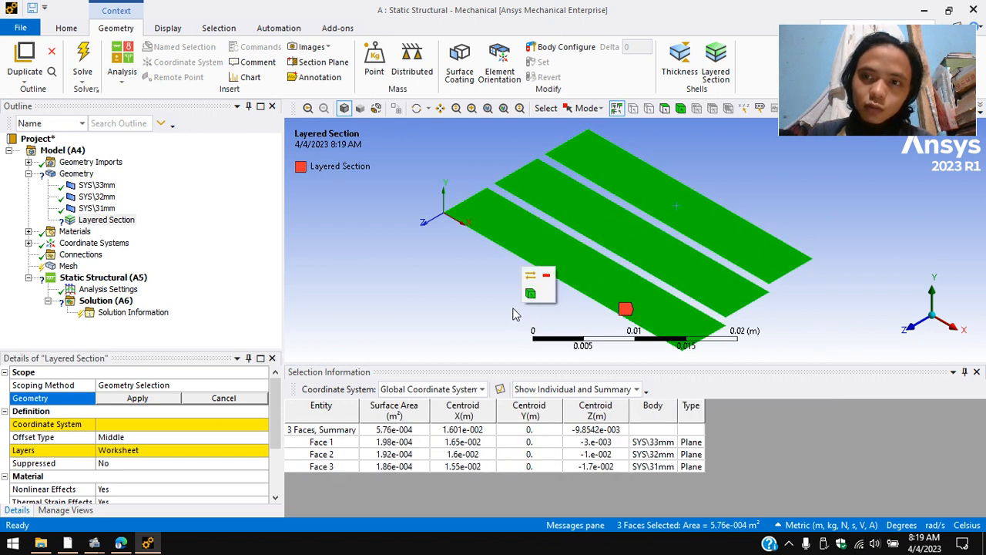
click(136, 397)
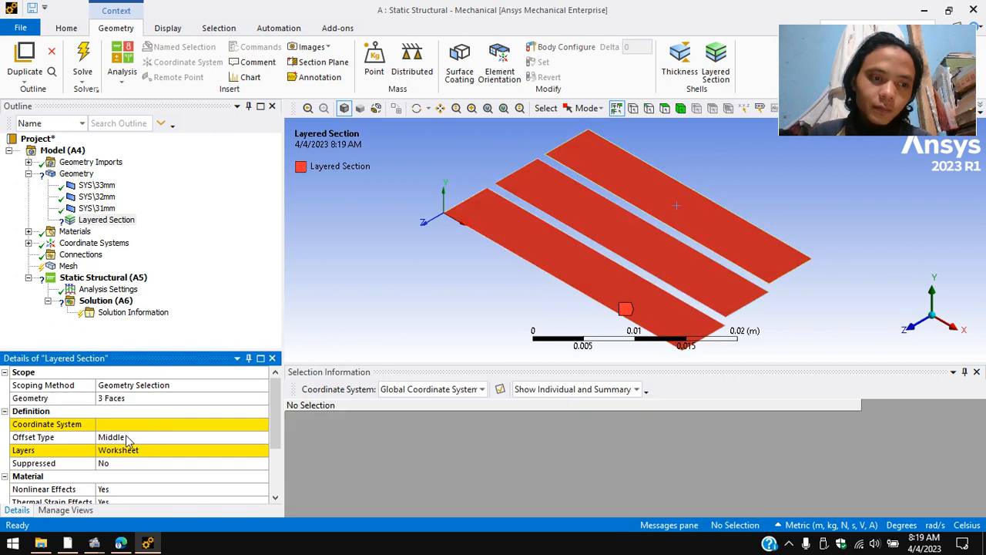
Set the Layered Section's coordinate system to Body Coordinate System.
click(139, 423)
click(263, 423)
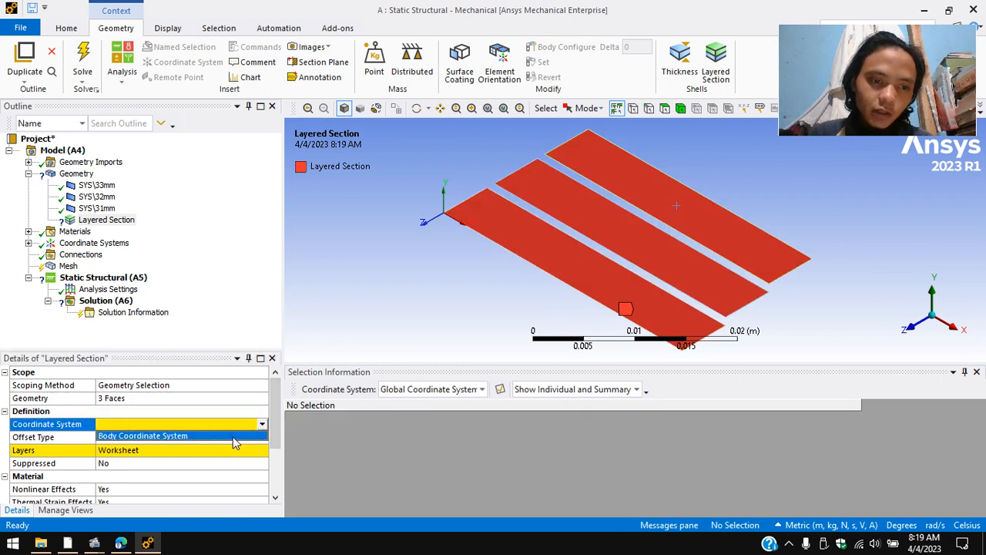
click(235, 437)
Open the layers worksheet of the Layered Section and add four layers to it.
click(181, 450)
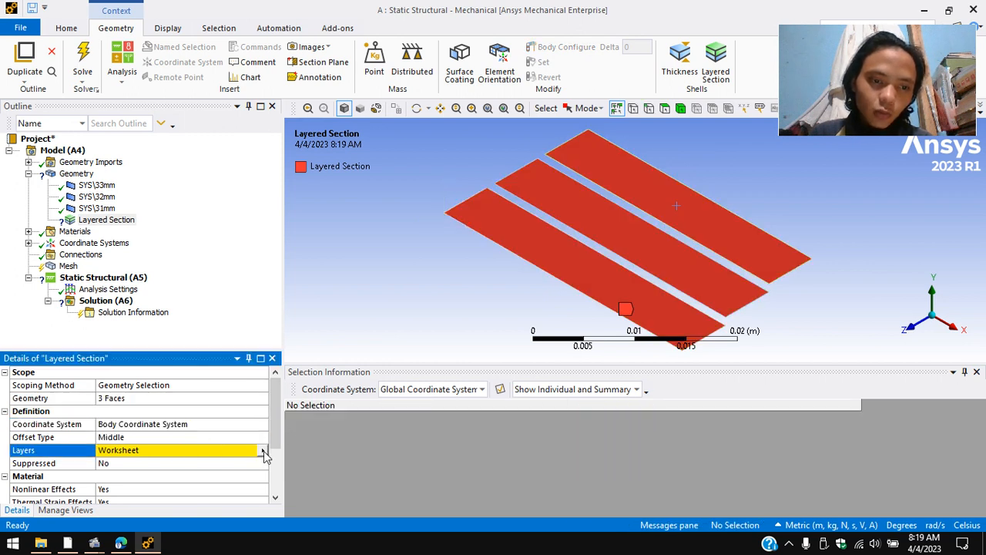
click(262, 452)
click(308, 460)
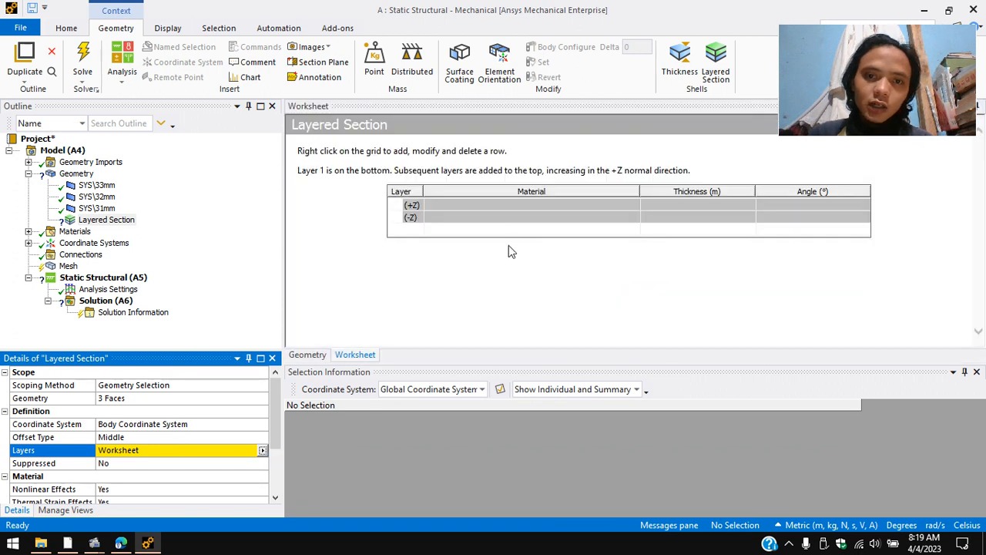
right_click(411, 220)
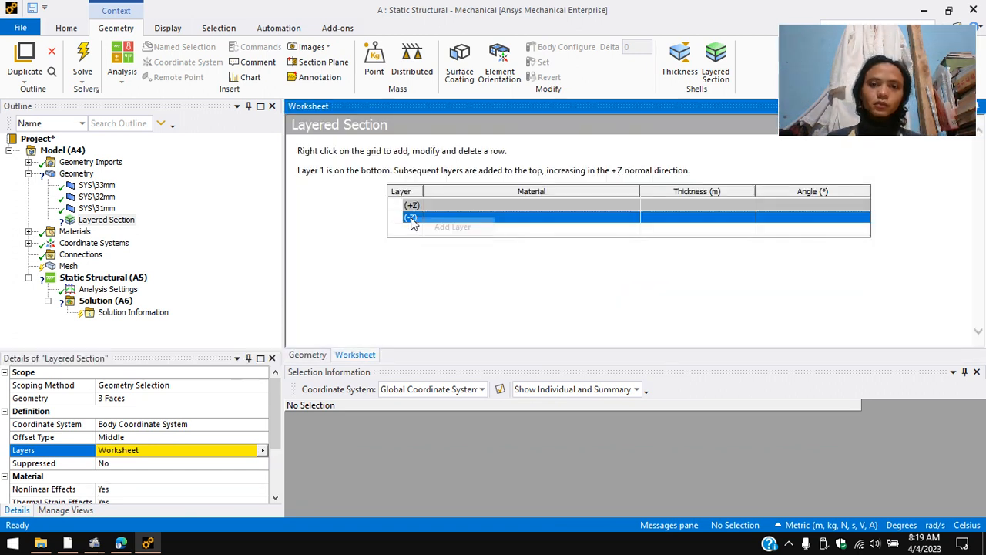
click(416, 227)
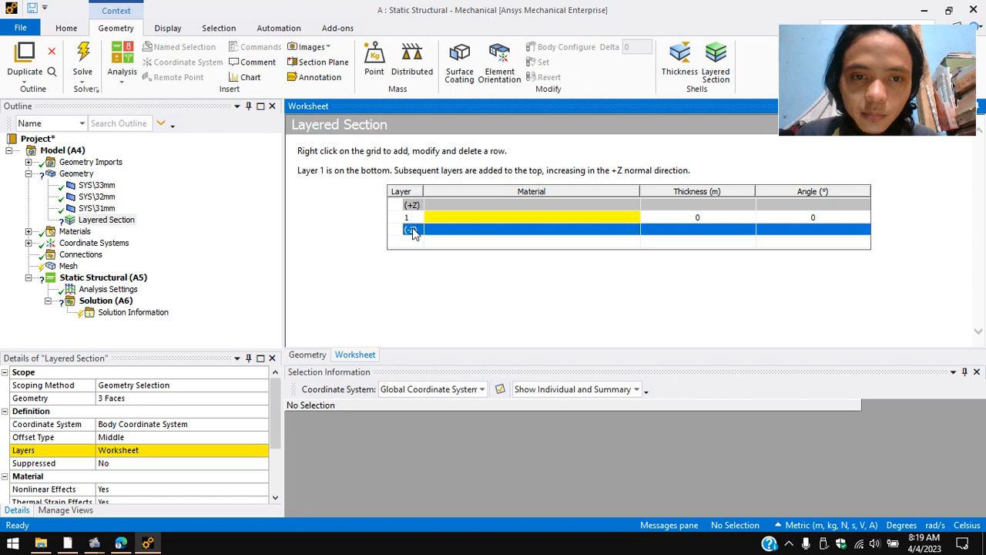
right_click(412, 231)
click(443, 236)
right_click(450, 242)
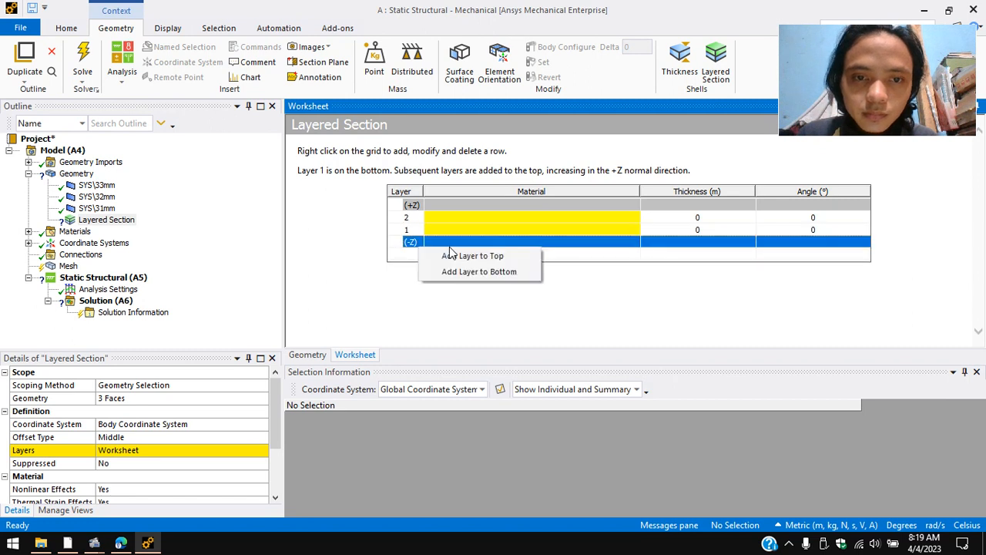
click(453, 255)
right_click(409, 258)
click(440, 262)
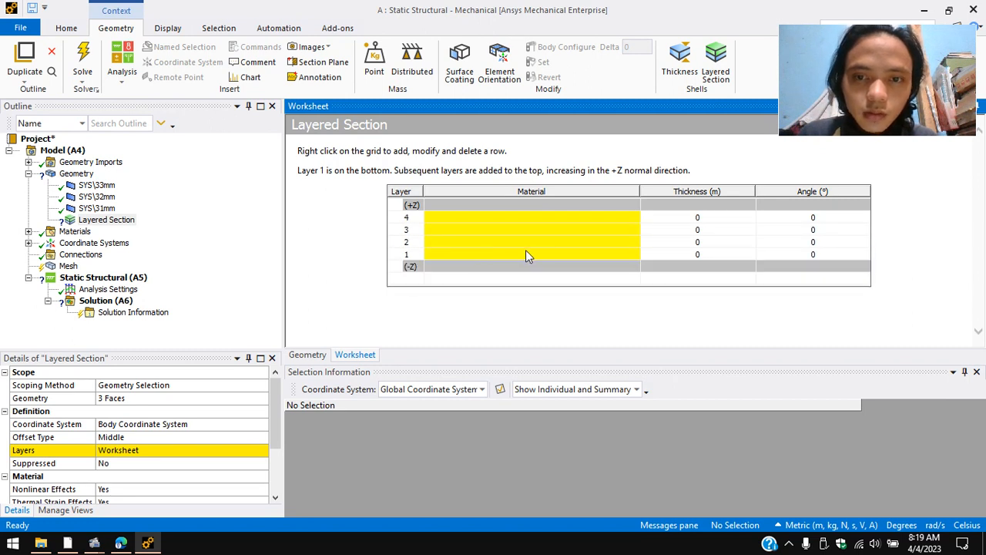
Assign SU-8 to layer 1 and set its thickness to 2e-4 m.
click(540, 255)
click(582, 258)
click(681, 255)
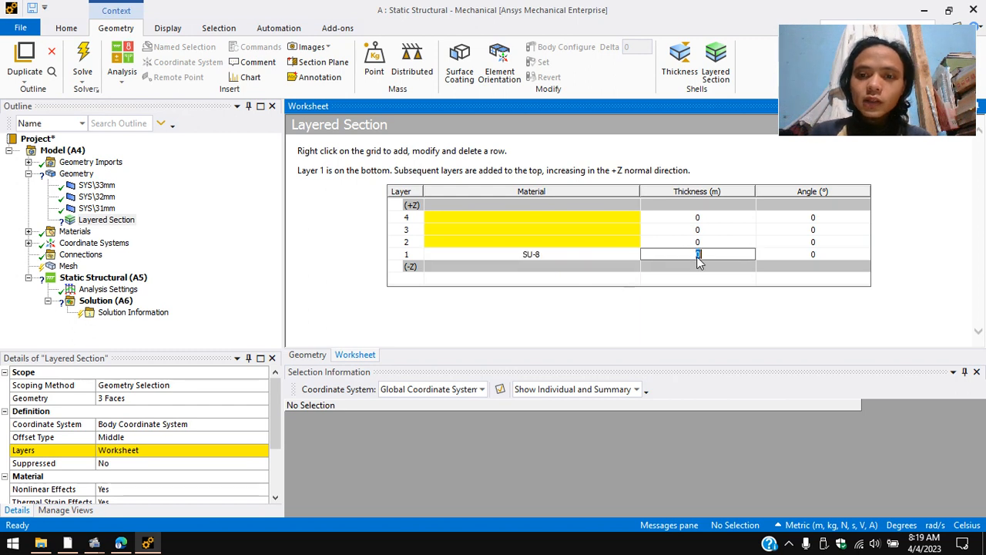
text(2)
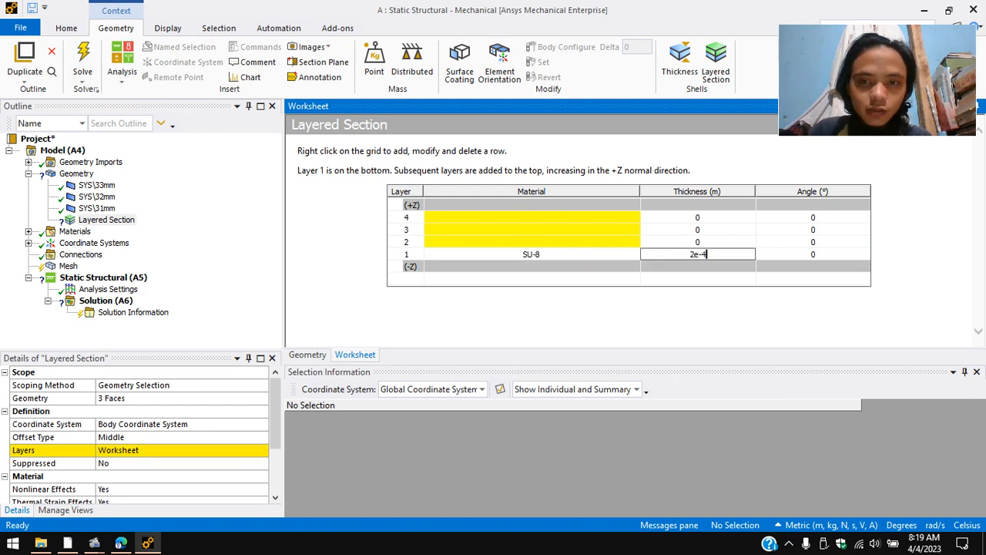
text(e-4)
key(Return)
Assign Aluminum Alloy to layers 2 and 4, and P(VDF/TrFE) to layer 3 of the Layered Section.
click(610, 244)
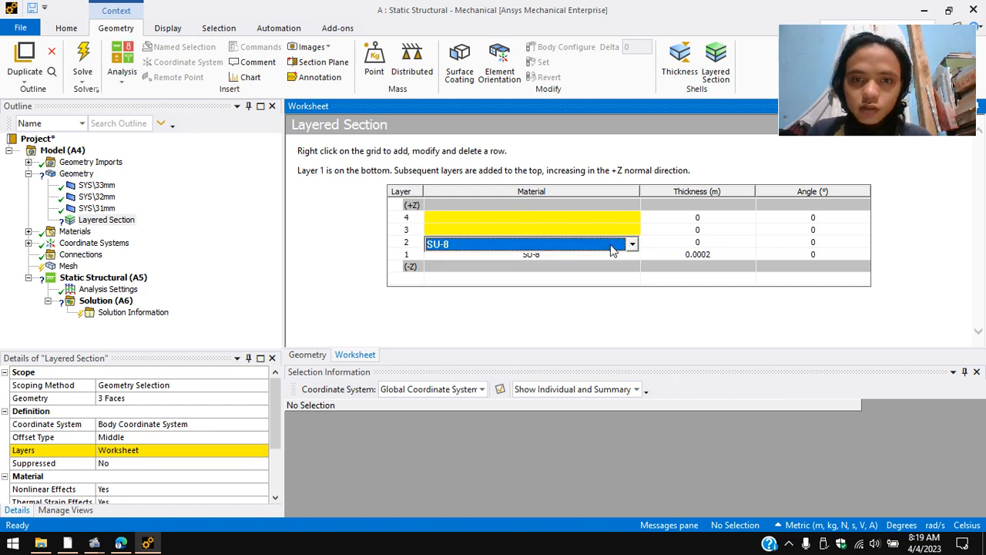
click(584, 232)
click(585, 243)
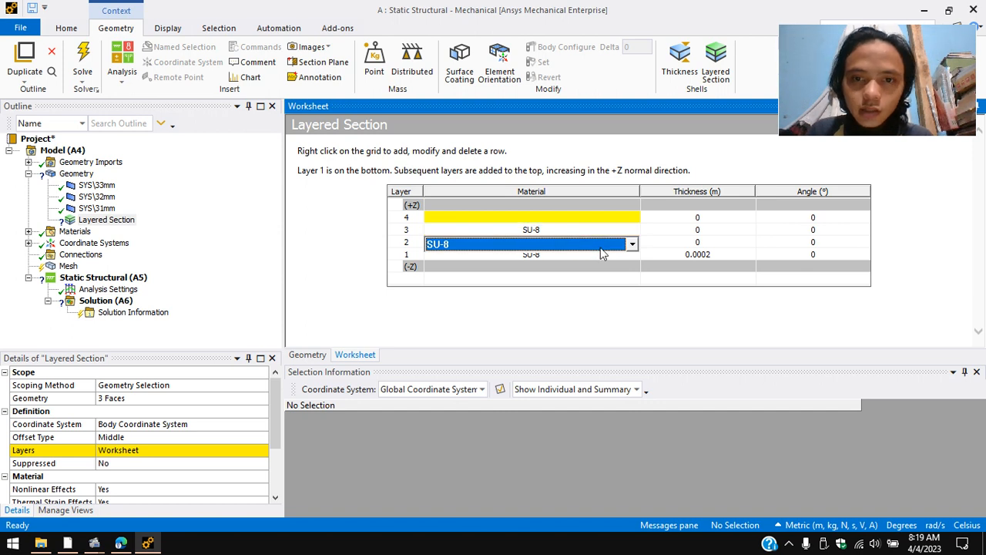
click(632, 244)
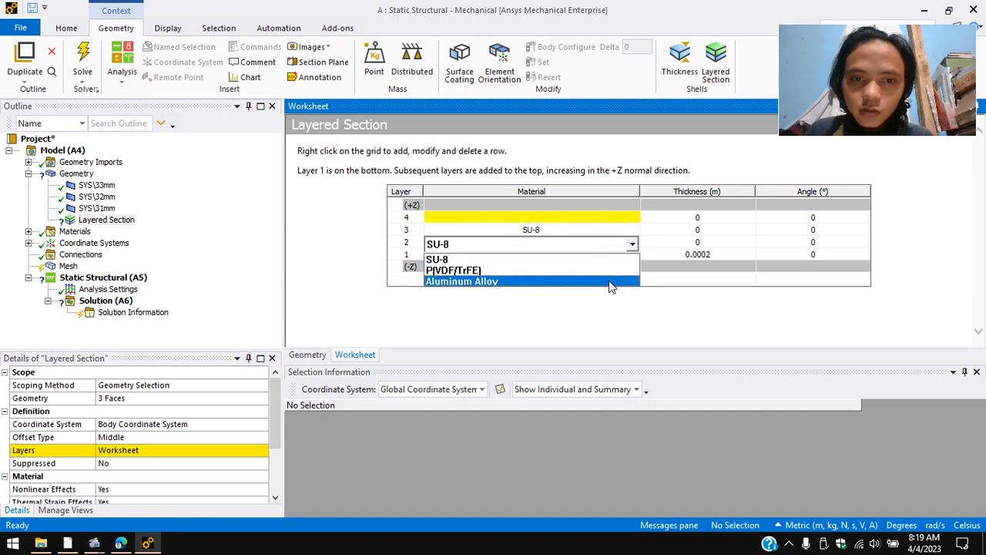
click(595, 279)
click(620, 231)
click(632, 232)
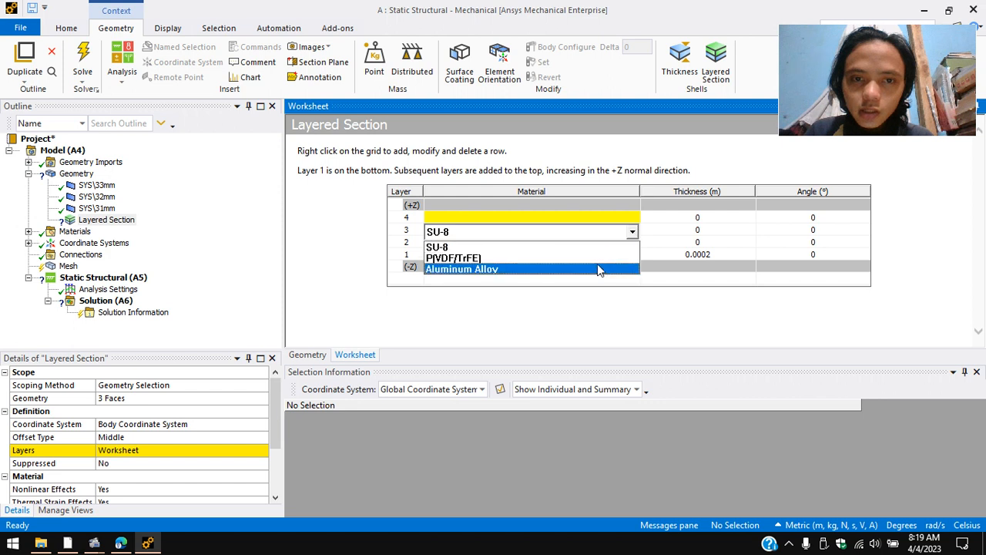
click(597, 256)
click(620, 221)
click(634, 222)
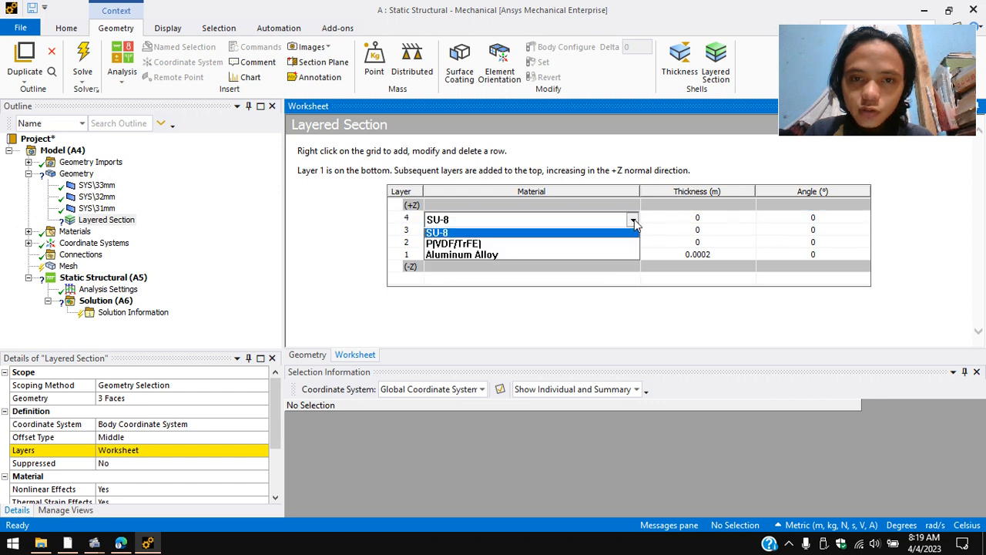
click(614, 256)
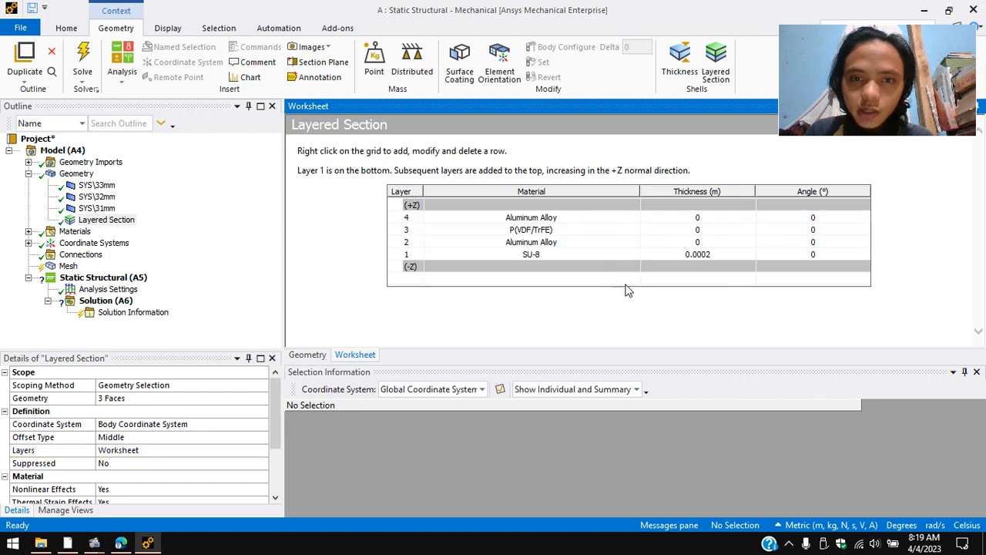
Set the thickness of the P(VDF/TrFE) layer to 5e-6 m.
click(699, 230)
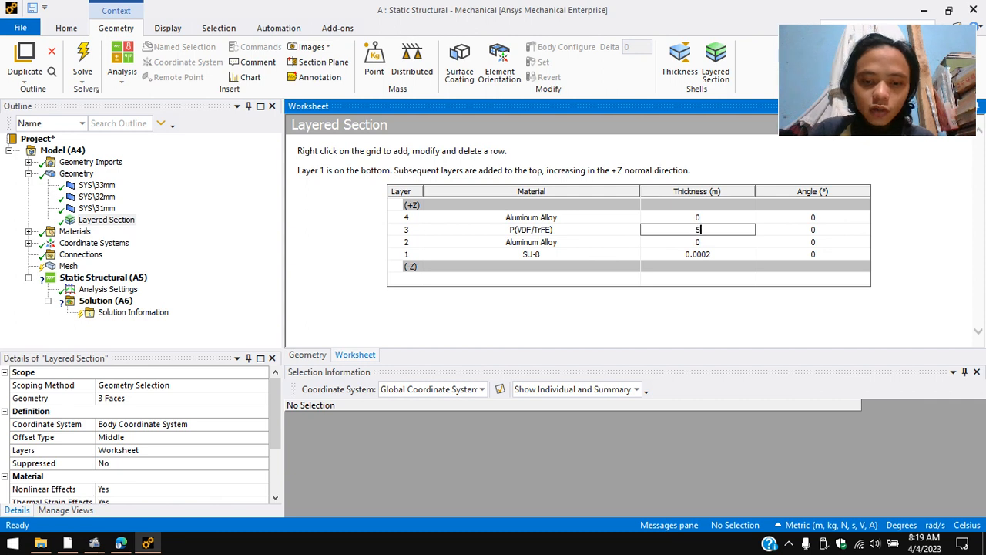
text(5e-6)
key(Return)
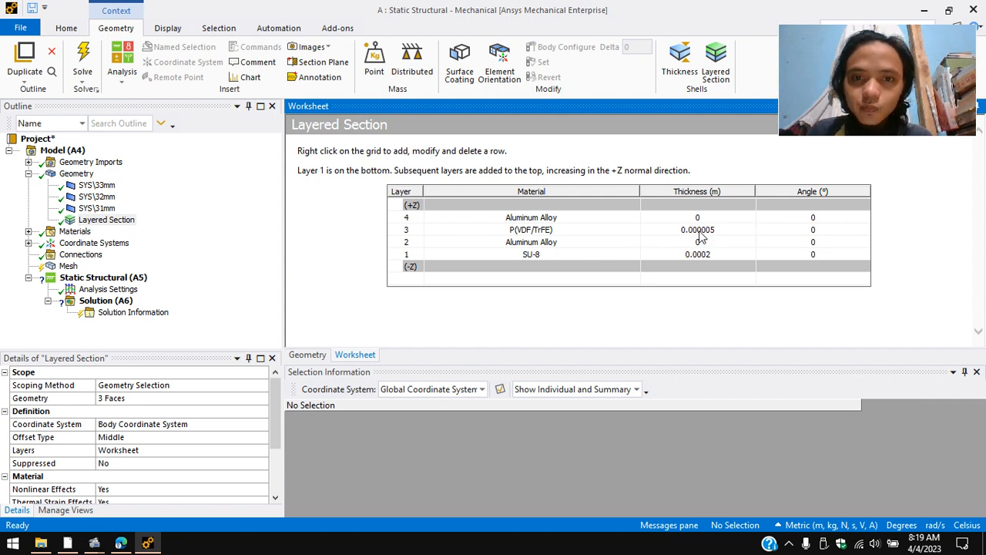
Set the thickness of both Aluminum Alloy layers, 2 and 4, to 3e-7 m.
click(704, 243)
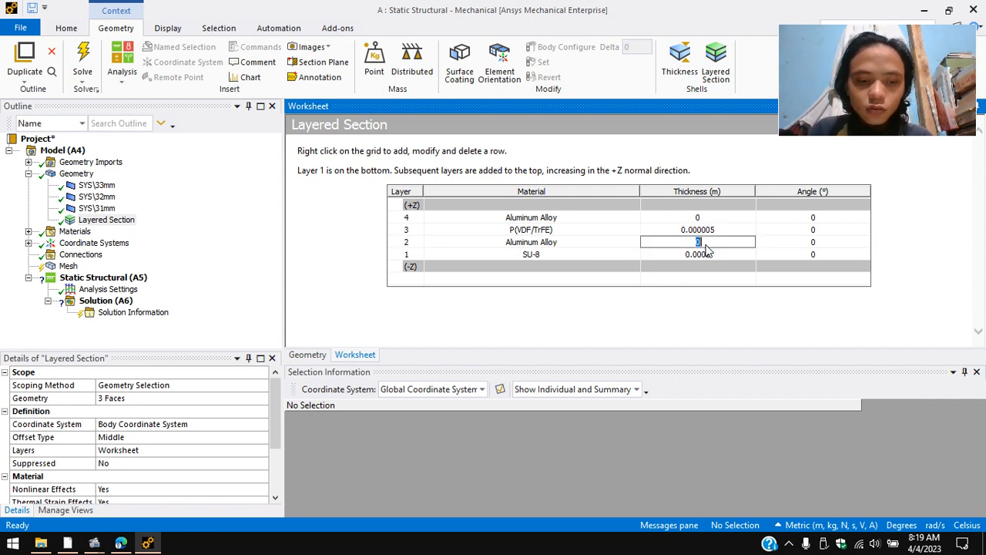
text(3)
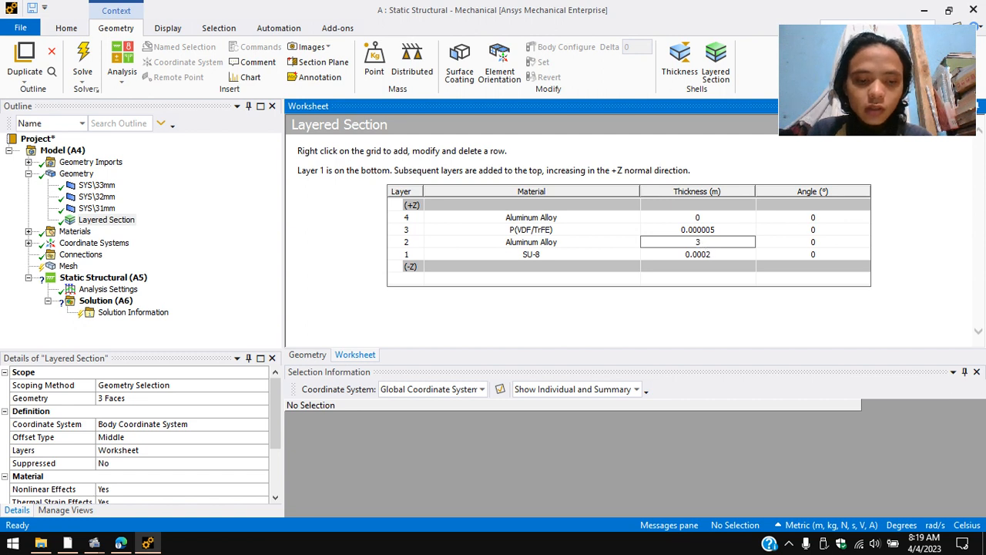
text(e-7)
key(Return)
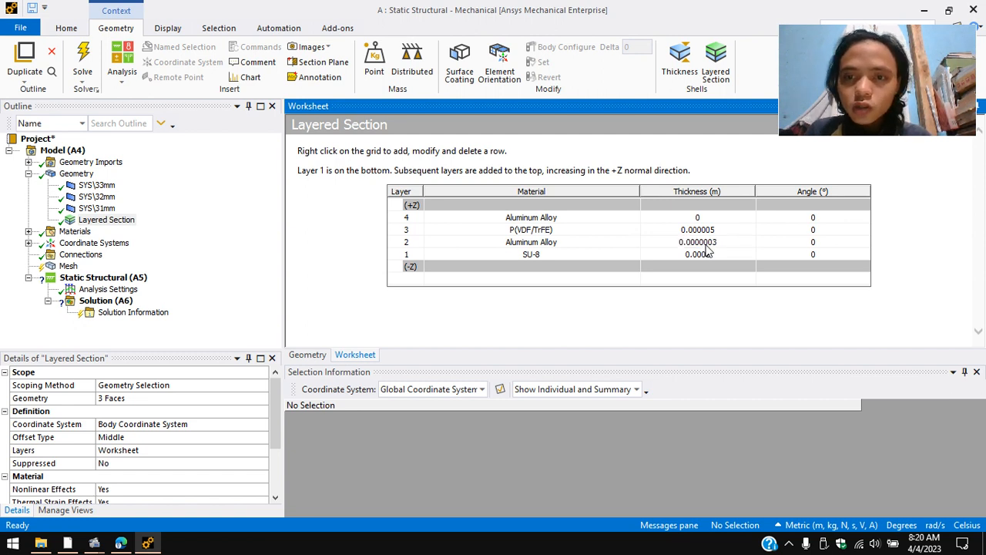
click(701, 218)
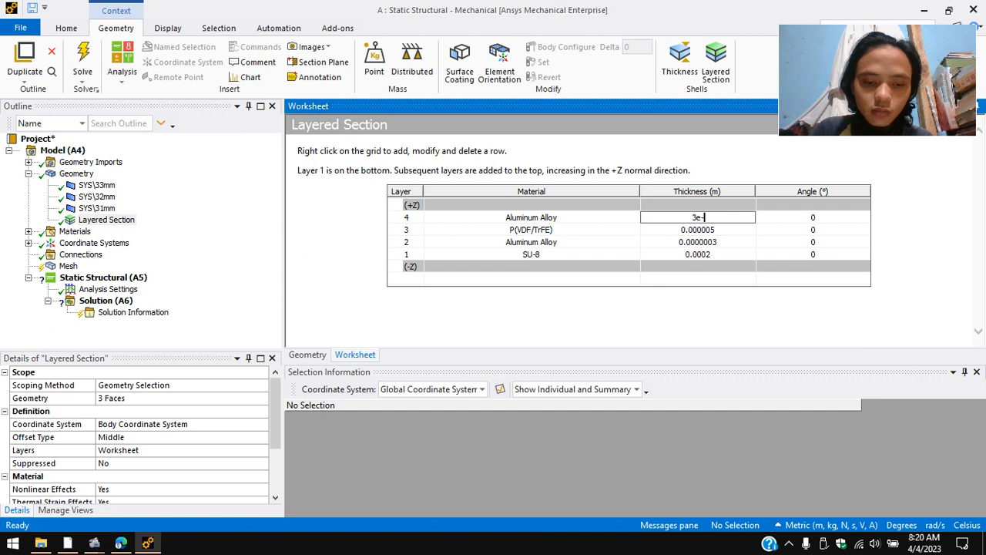
key(Return)
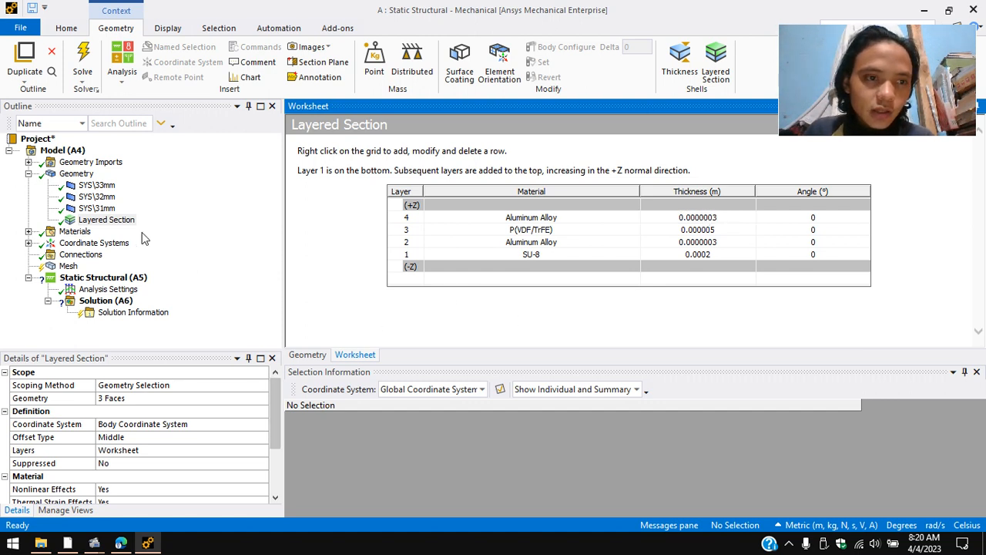
Rename the Layered Section as "4 layer" and display it on the geometry.
click(121, 221)
right_click(123, 223)
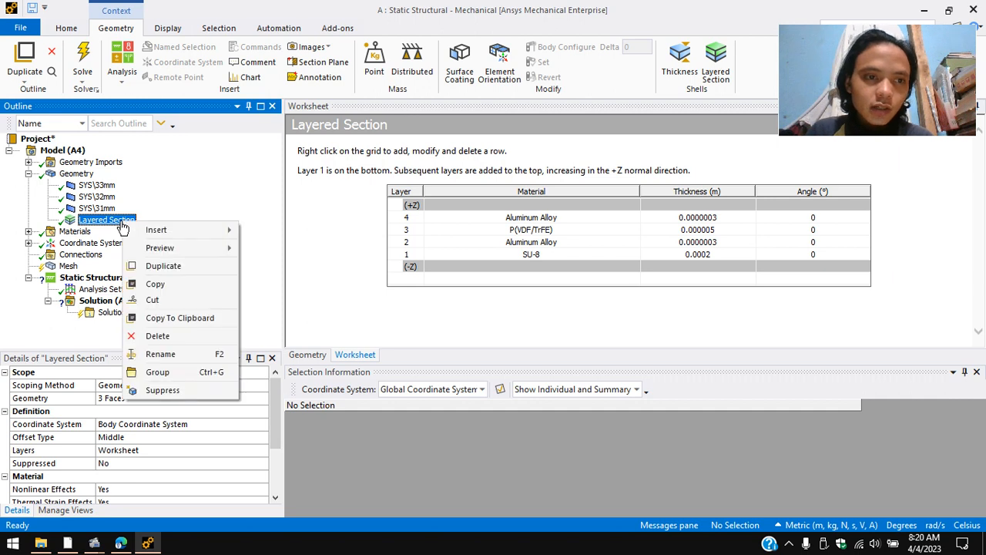
click(166, 356)
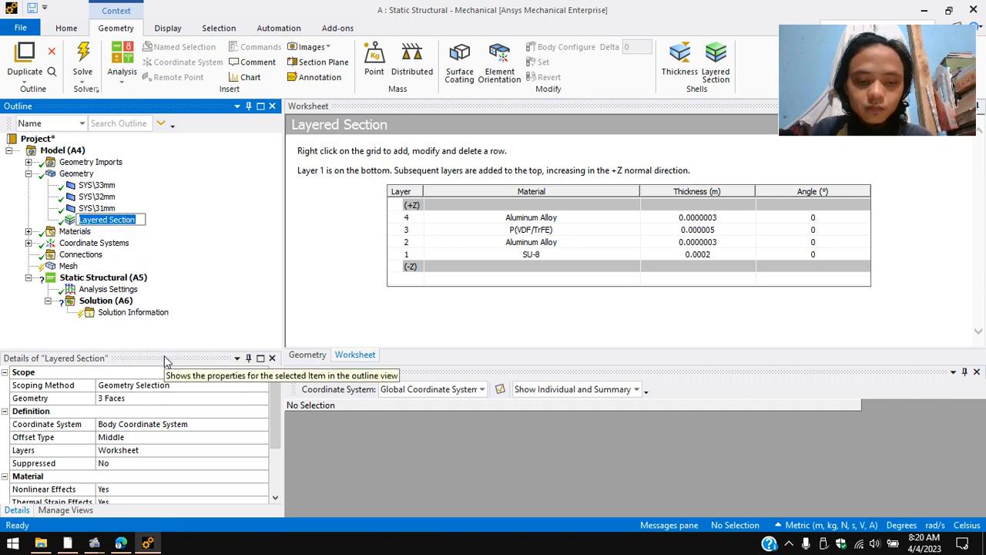
text(4 layer)
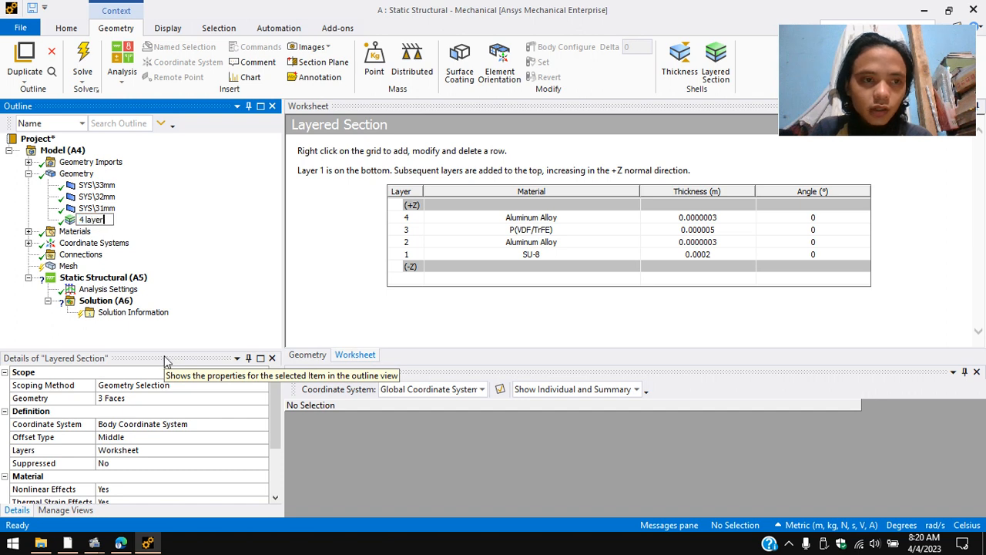
key(Return)
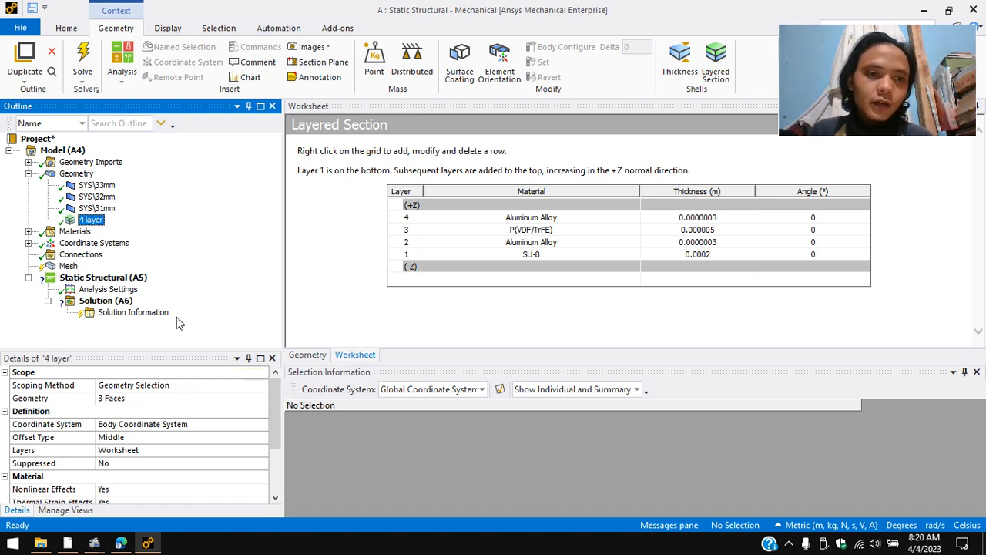
click(308, 355)
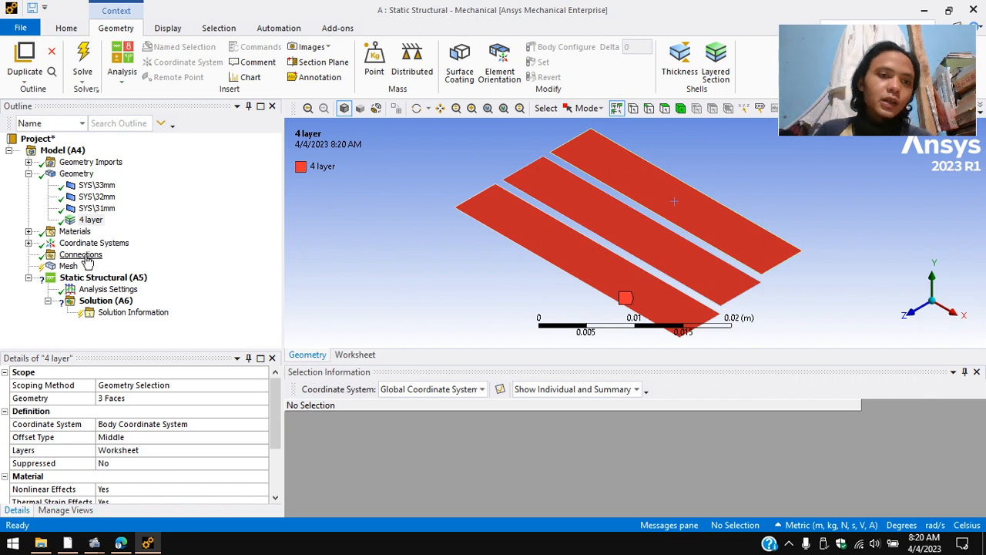
Set the mesh element size to 1e-4 m and generate the mesh.
click(66, 267)
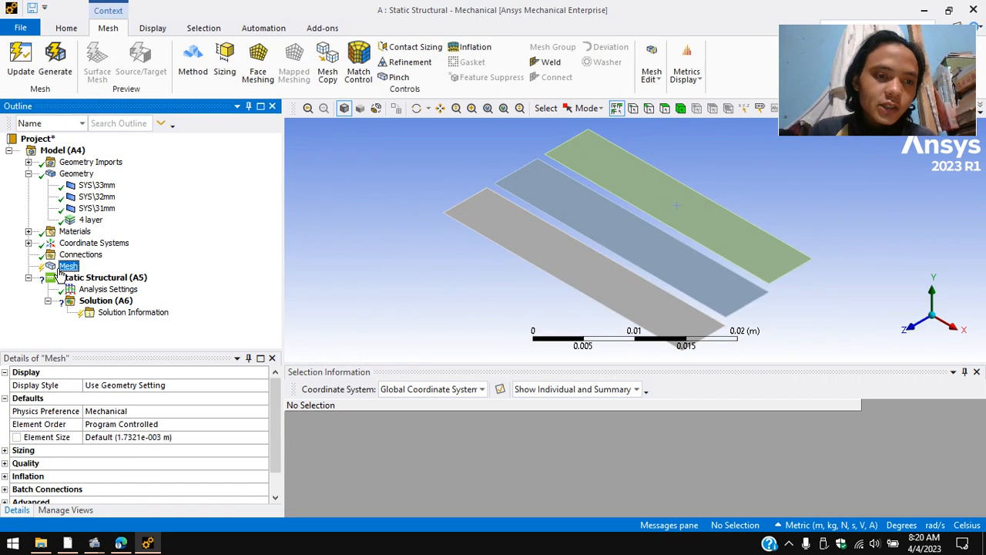
click(152, 436)
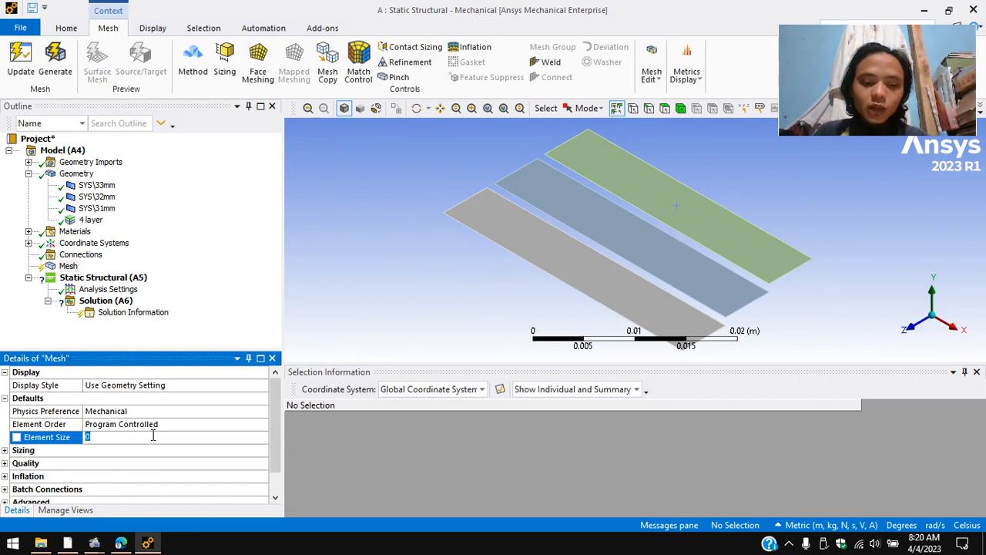
text(1e-4)
key(Return)
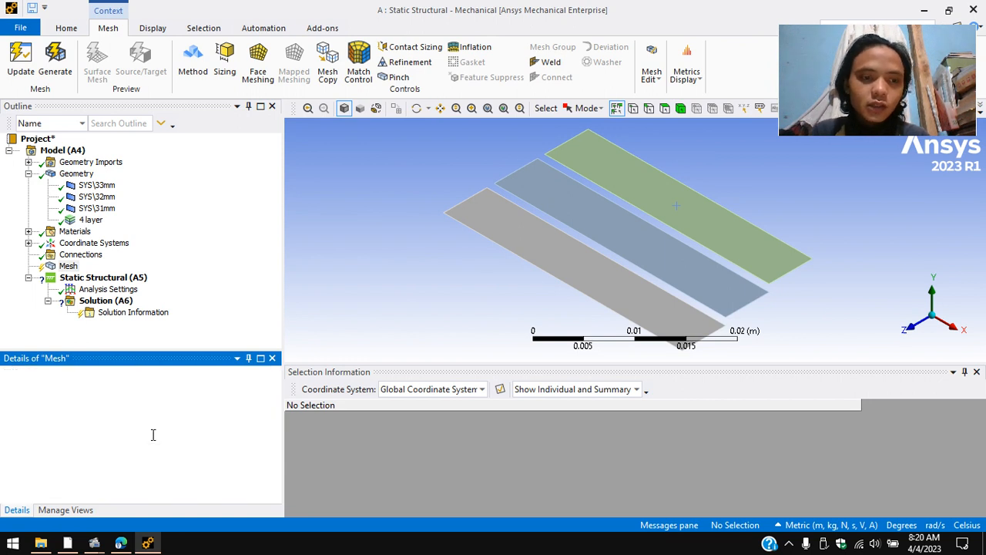
click(55, 68)
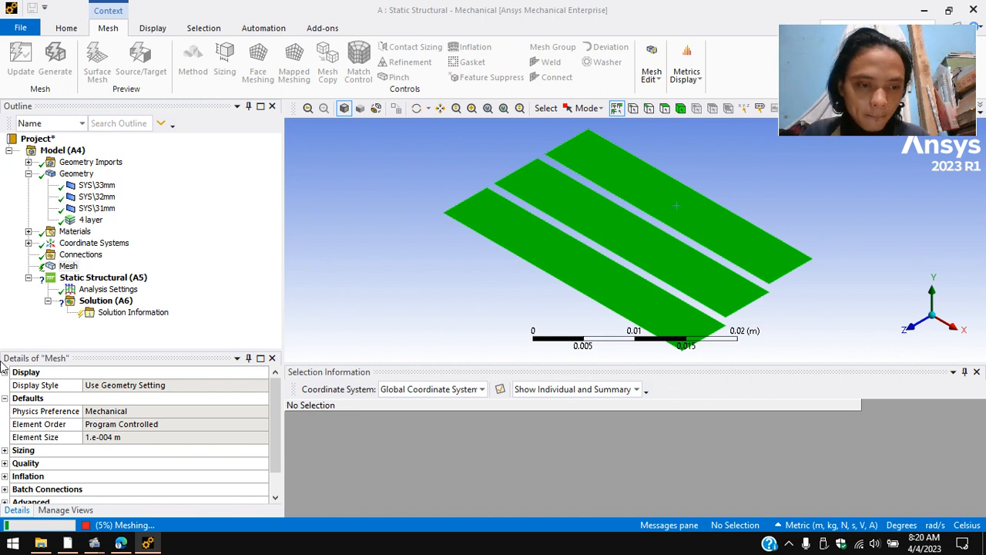
mouse_move(128, 544)
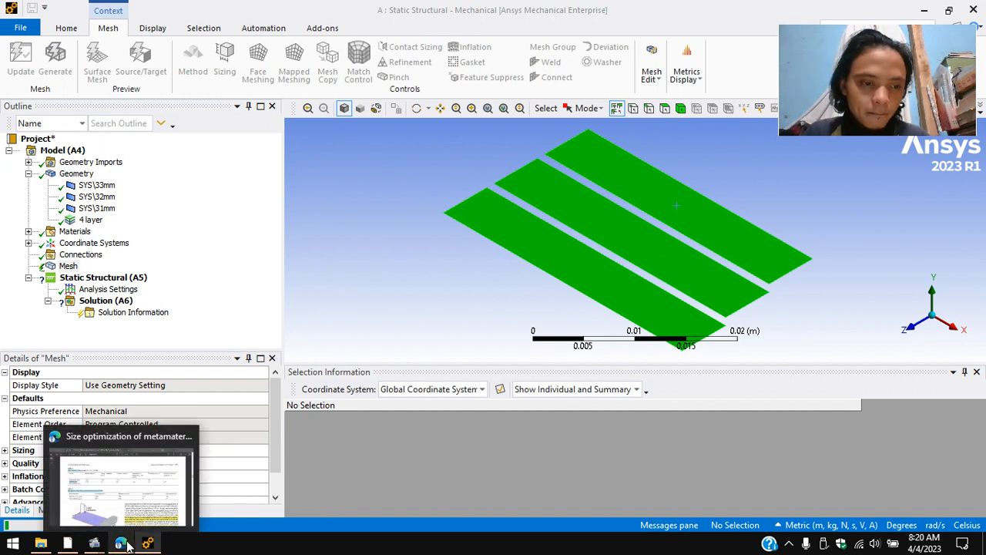
mouse_move(94, 544)
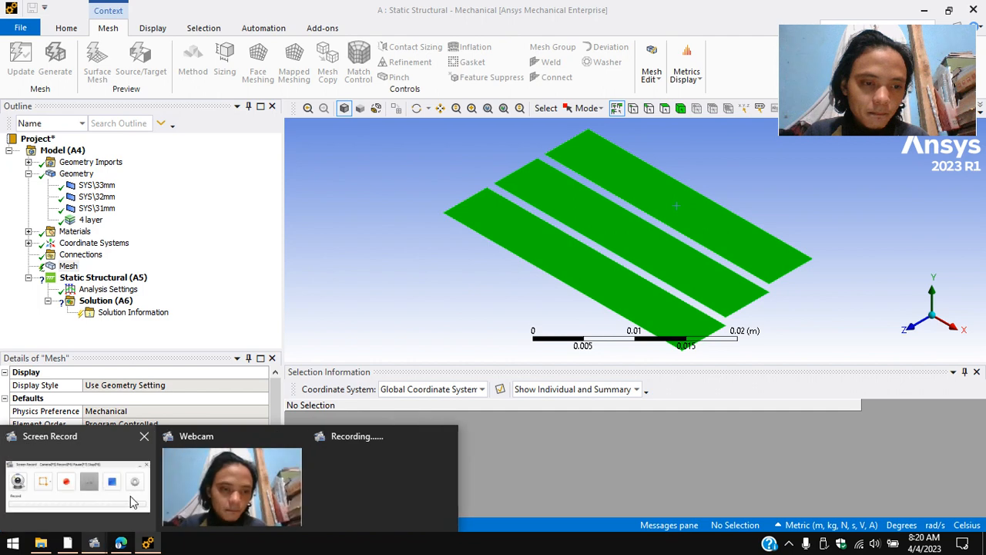
click(131, 503)
click(835, 458)
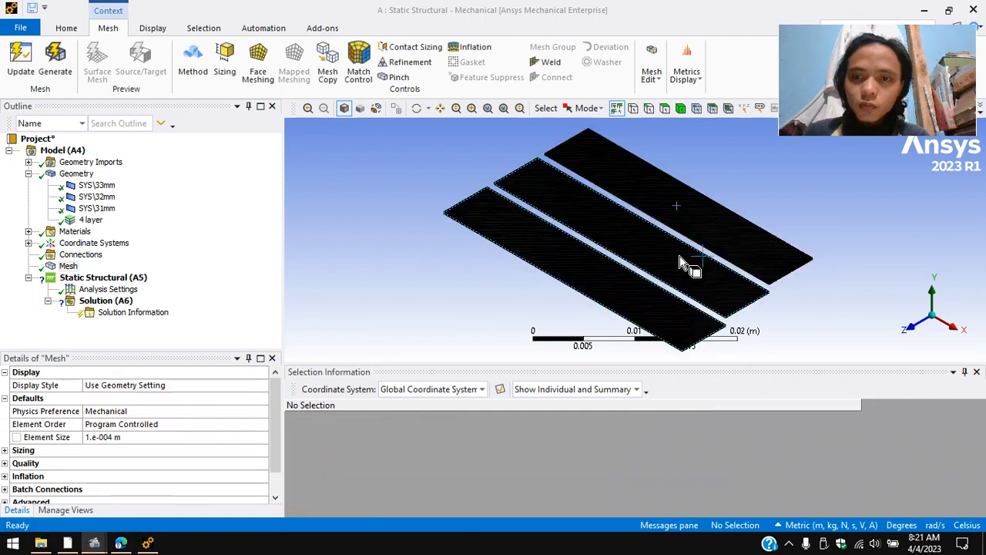
Coarsen the mesh of the three cantilevers to an element size of 2e-4 m and regenerate it.
scroll(570, 262, up, 5)
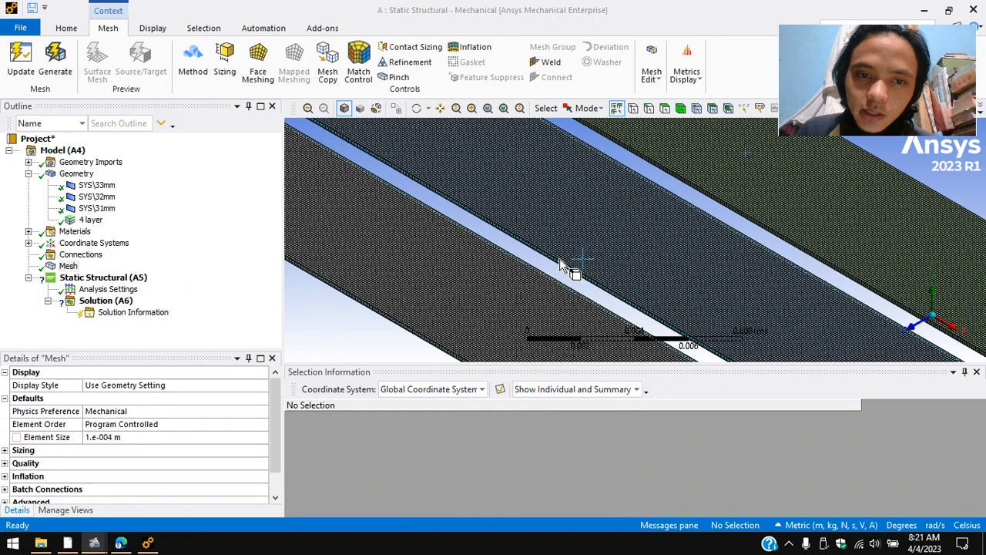
scroll(560, 262, up, 2)
scroll(485, 302, up, 2)
scroll(552, 292, up, 2)
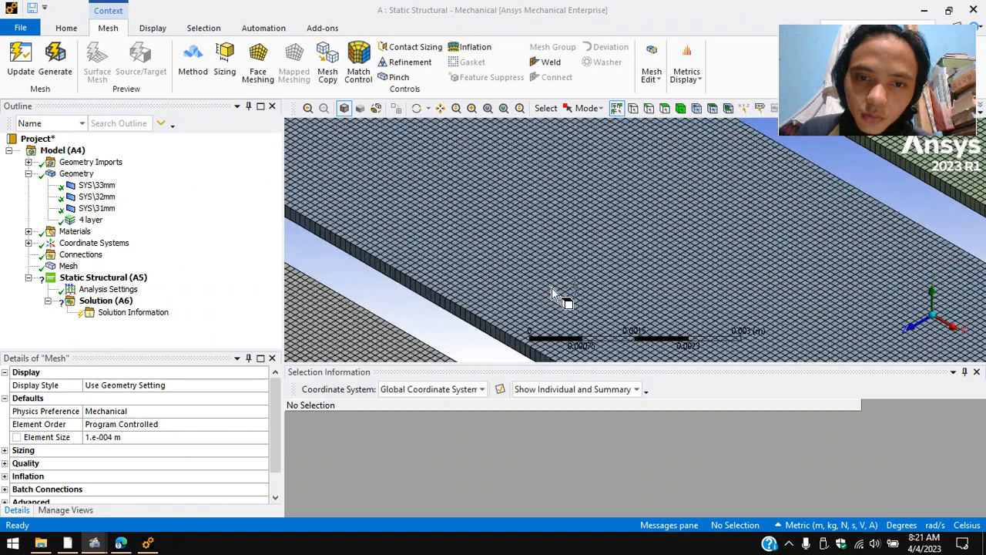
scroll(562, 292, down, 8)
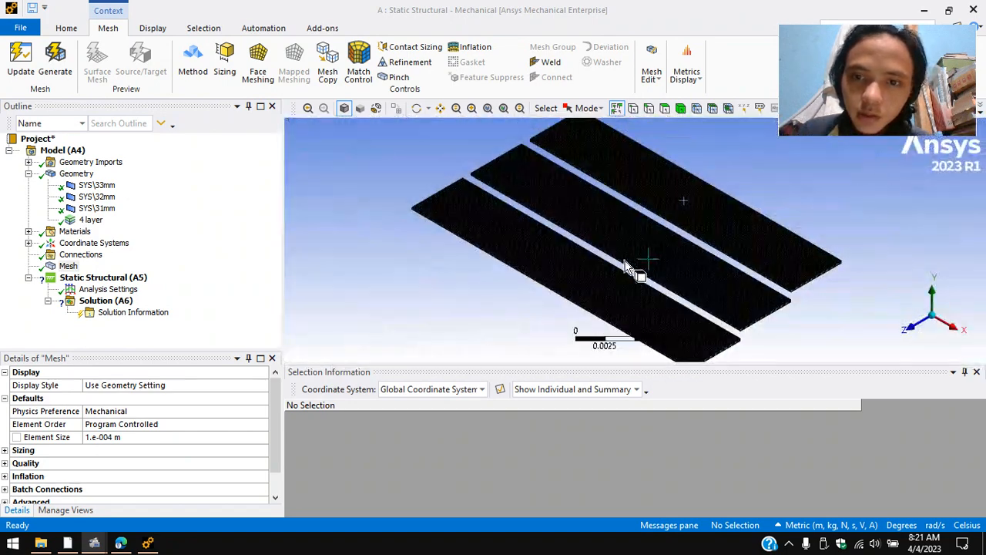
click(131, 437)
text(2.)
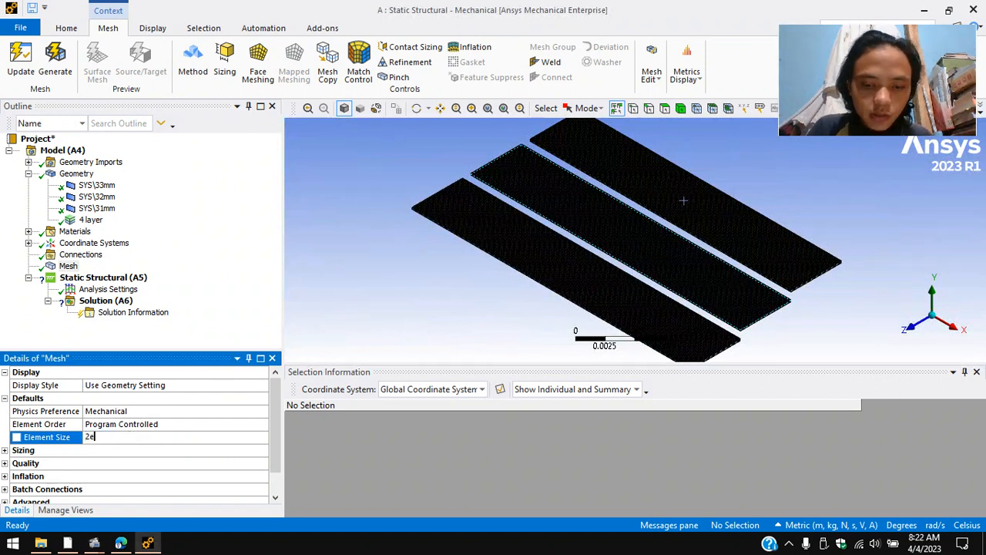
text(e-004)
key(Return)
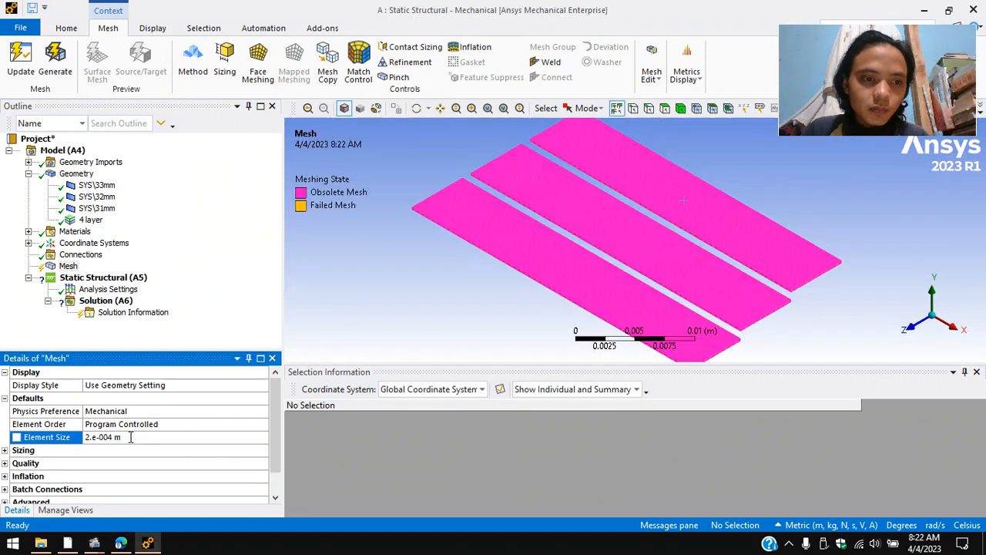
click(56, 62)
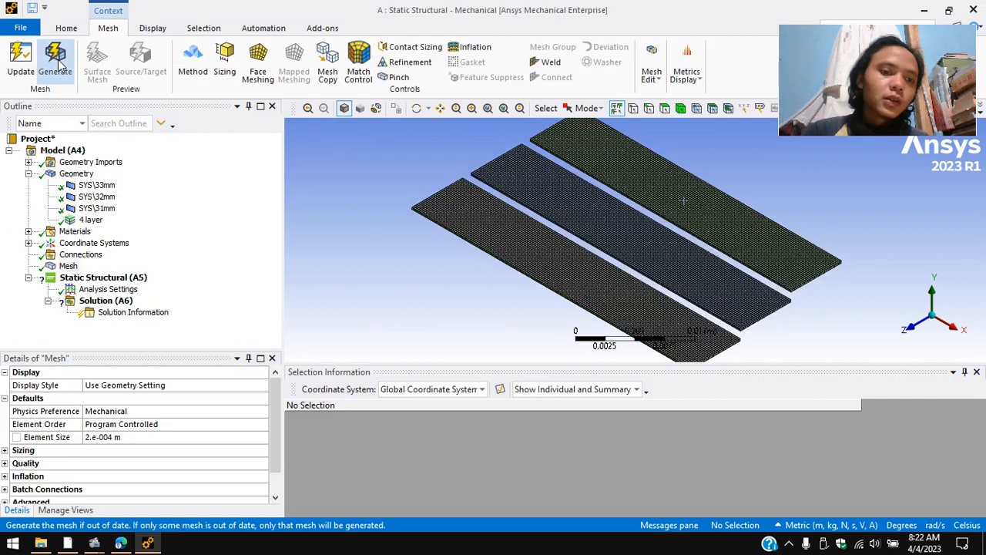
Add a Fixed Support to the static structural analysis, scoped to the short edge at the same end of all three cantilevers.
scroll(574, 270, up, 5)
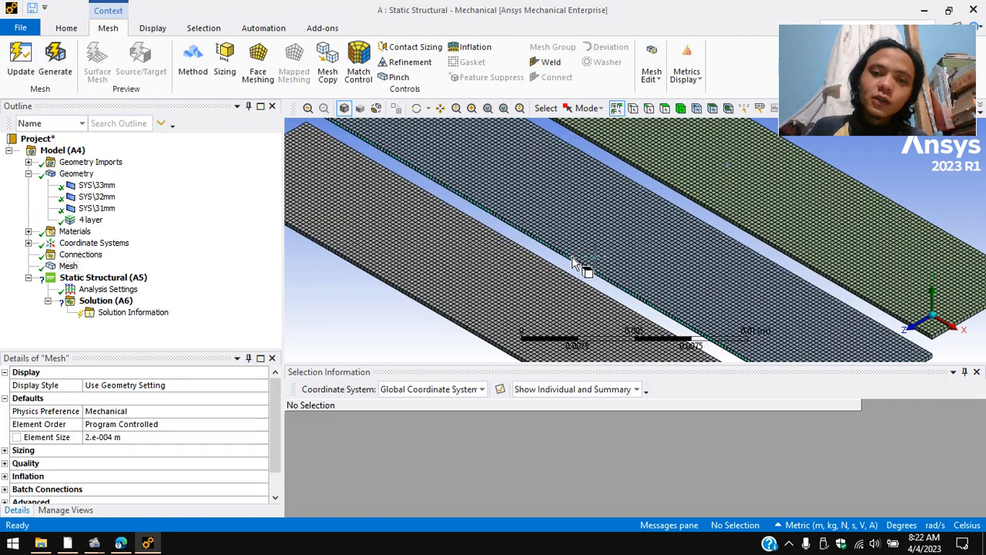
scroll(547, 262, down, 5)
scroll(545, 266, down, 4)
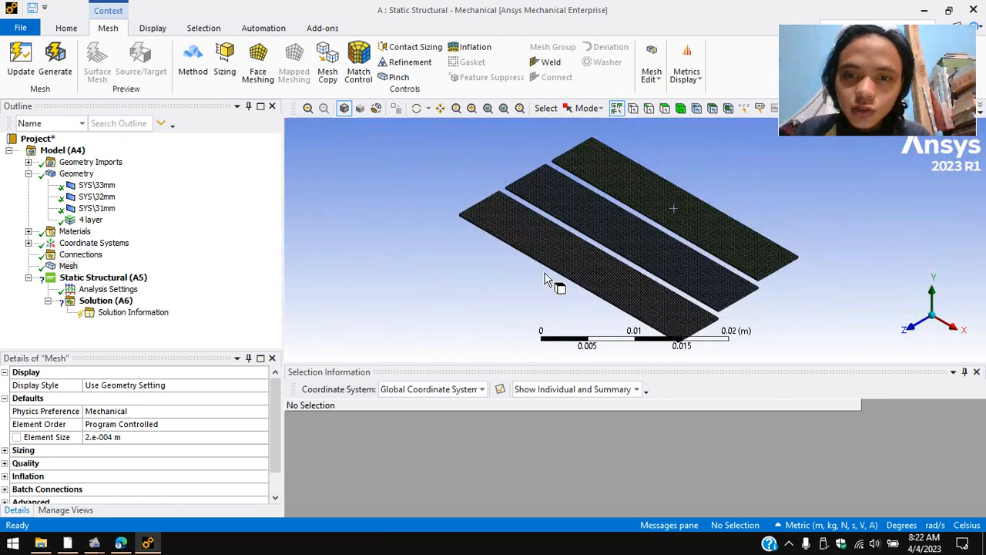
scroll(543, 276, up, 5)
scroll(543, 276, down, 5)
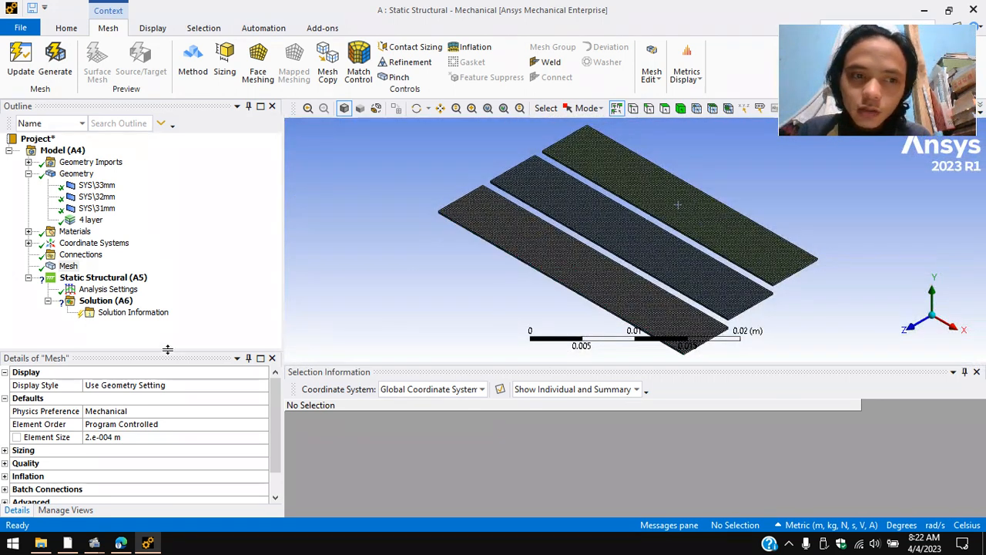
click(75, 280)
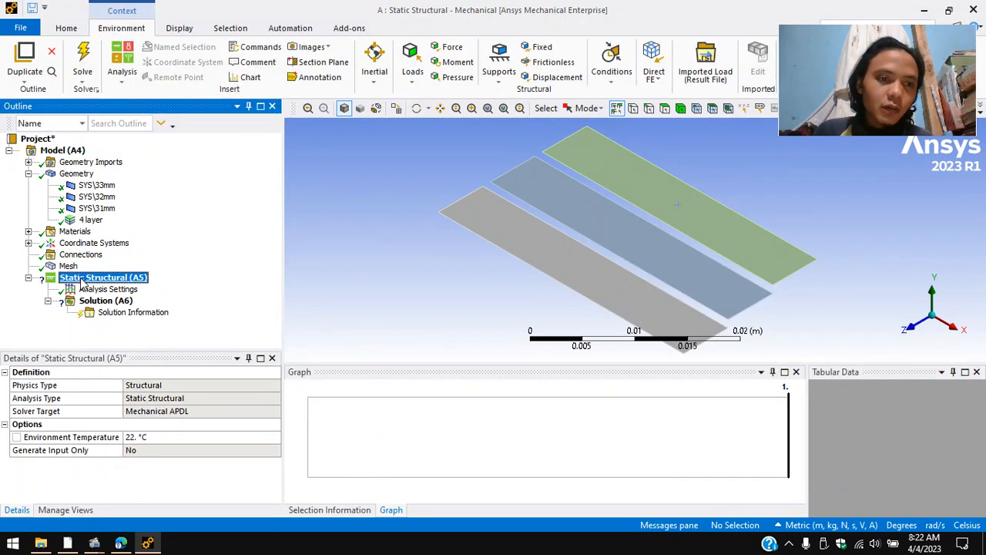
right_click(80, 282)
mouse_move(221, 286)
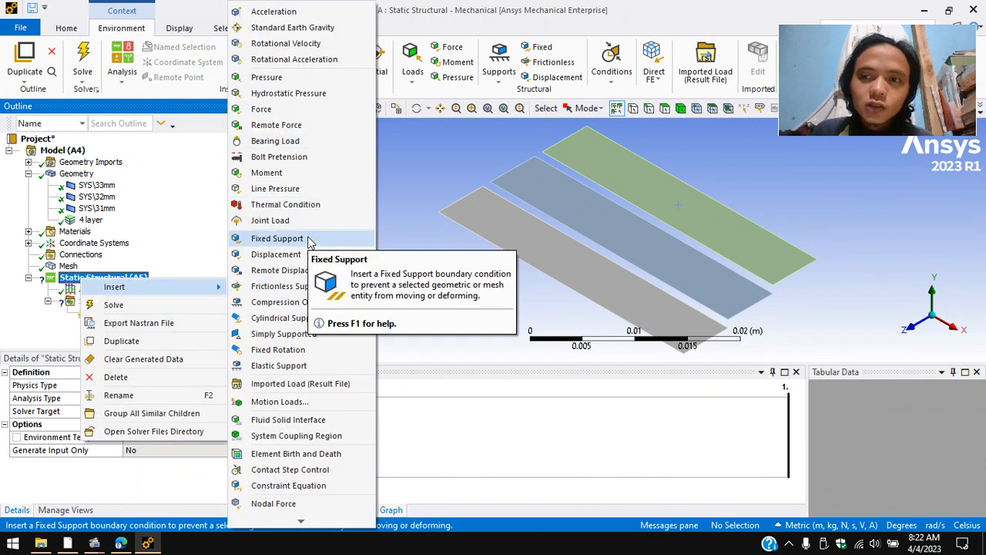
click(277, 238)
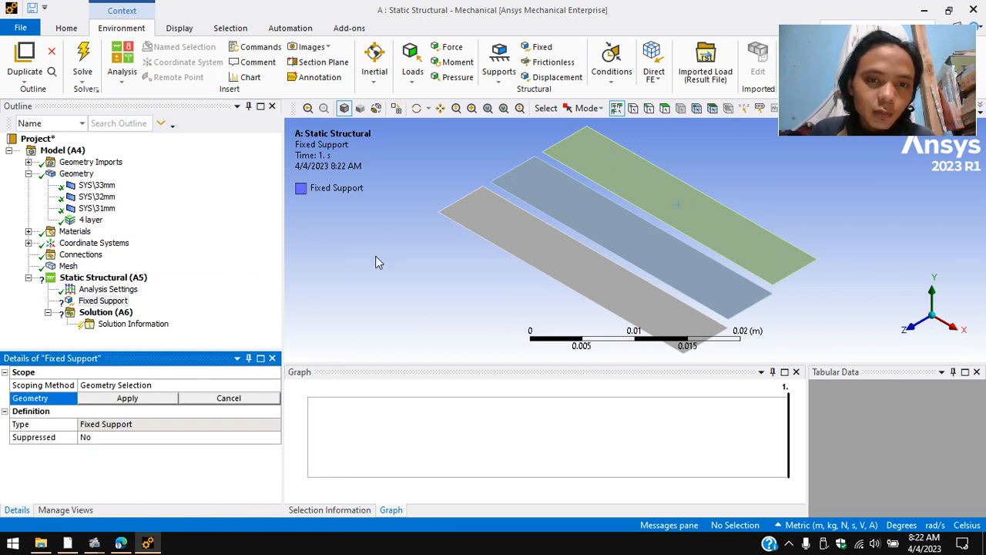
click(458, 205)
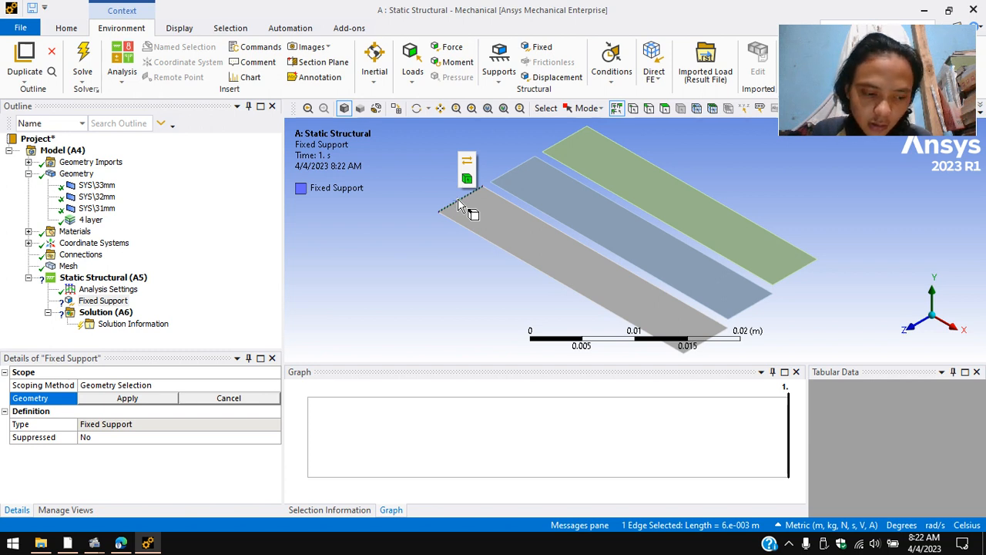
ctrl+click(511, 170)
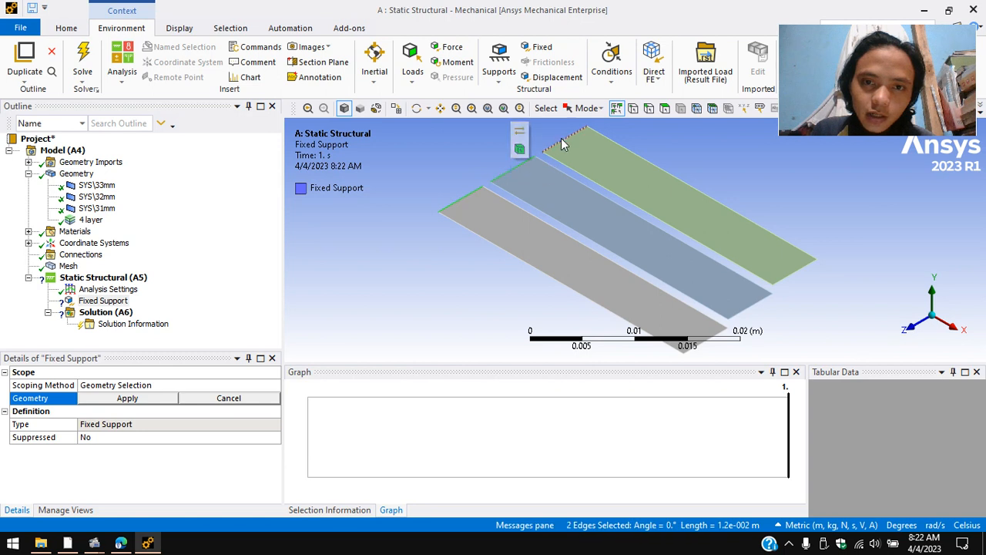
ctrl+click(562, 141)
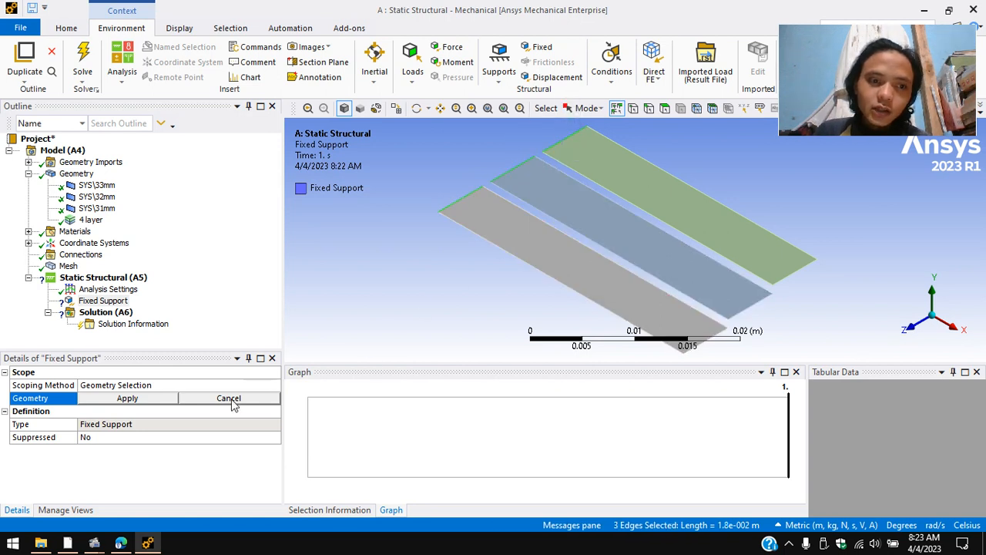
click(163, 399)
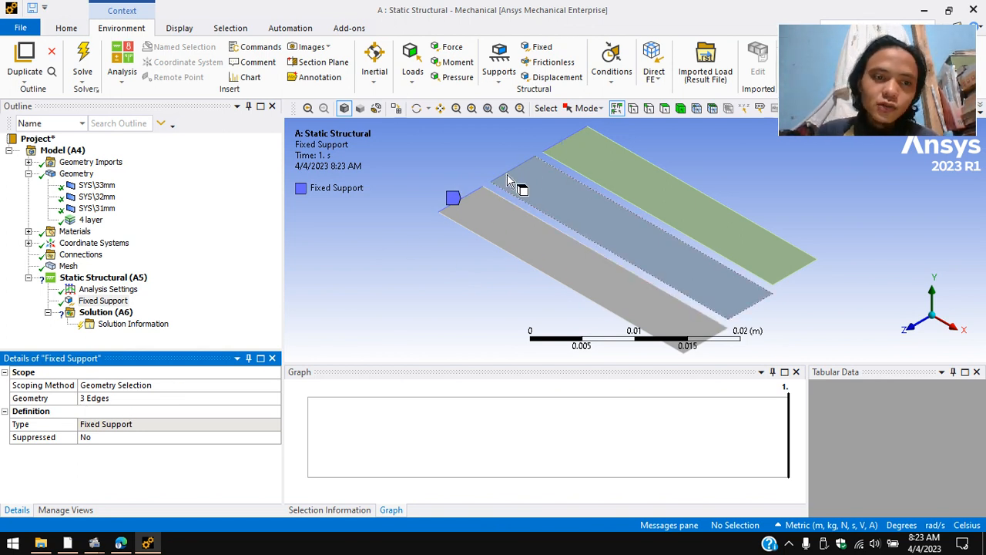
Add Standard Earth Gravity to the static structural analysis and set its direction to -Y Direction.
right_click(99, 280)
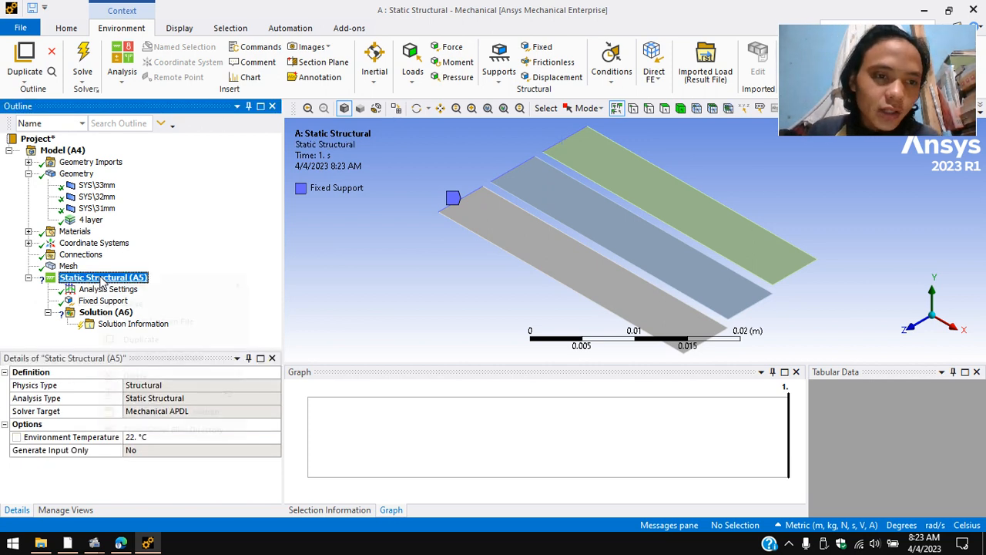
mouse_move(224, 285)
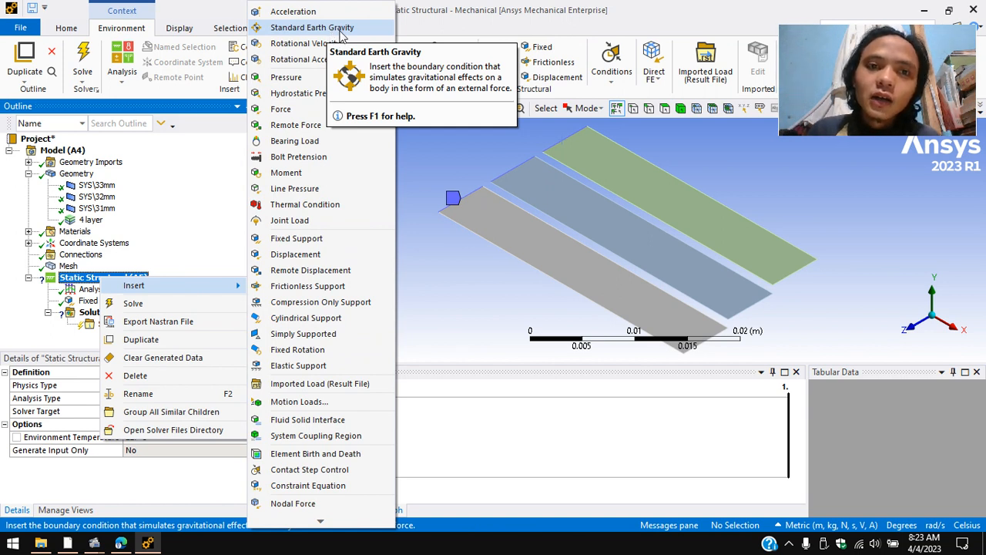
click(343, 37)
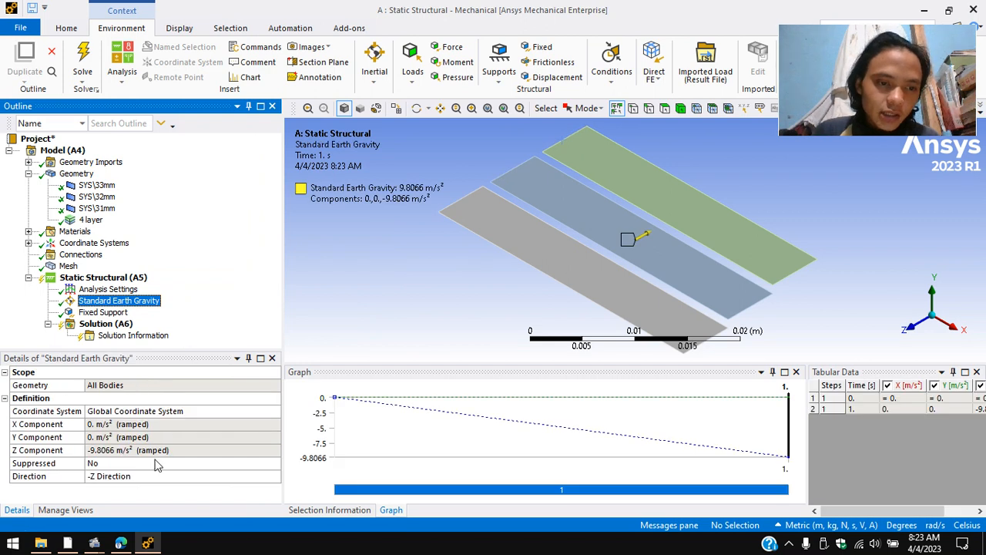
click(191, 478)
click(274, 477)
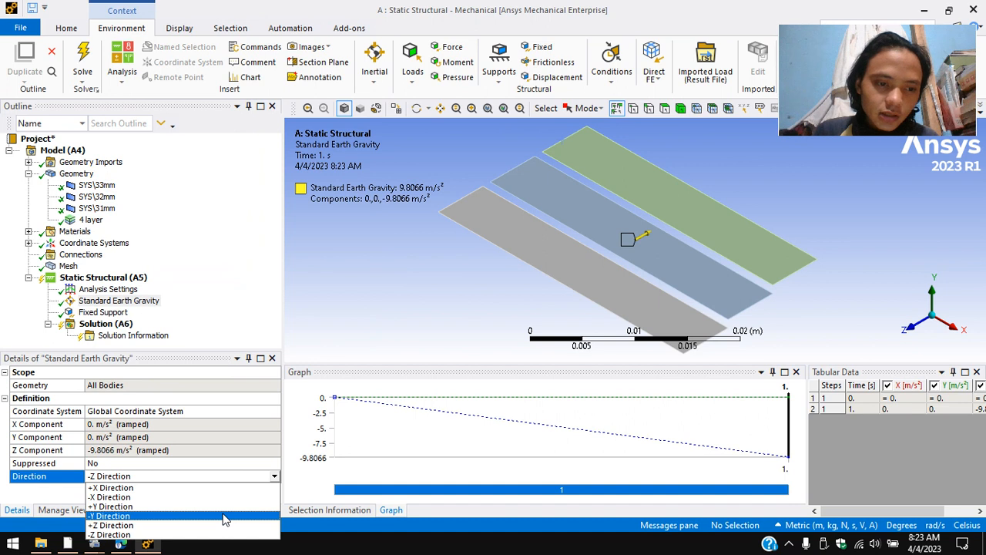
click(223, 515)
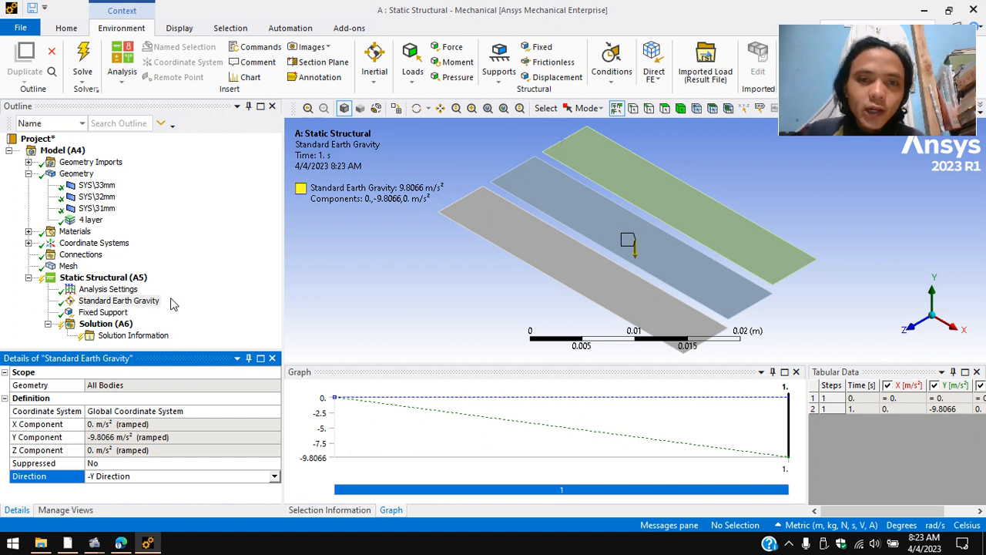
Insert a Total Deformation result into the static structural solution and solve it, keeping the existing analysis settings.
click(128, 291)
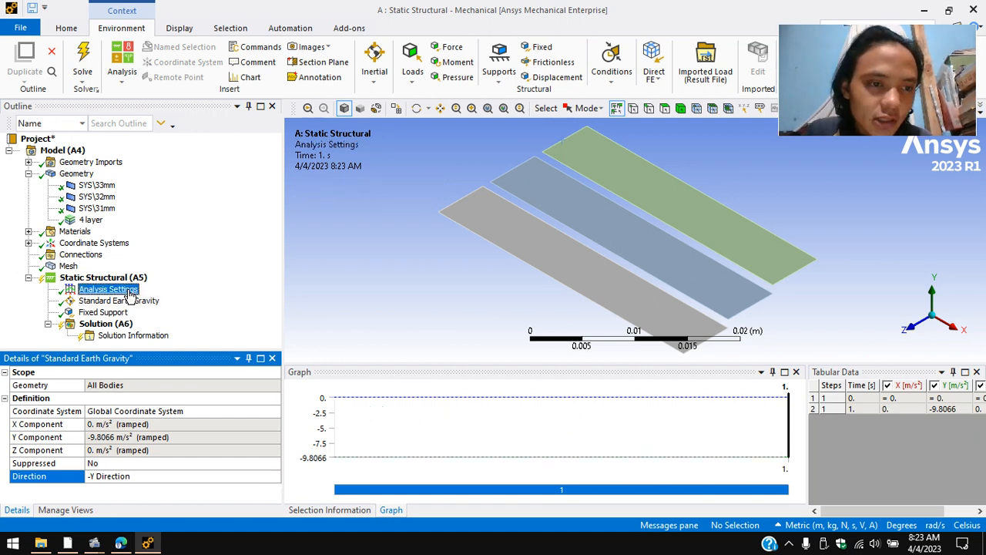
scroll(169, 430, down, 3)
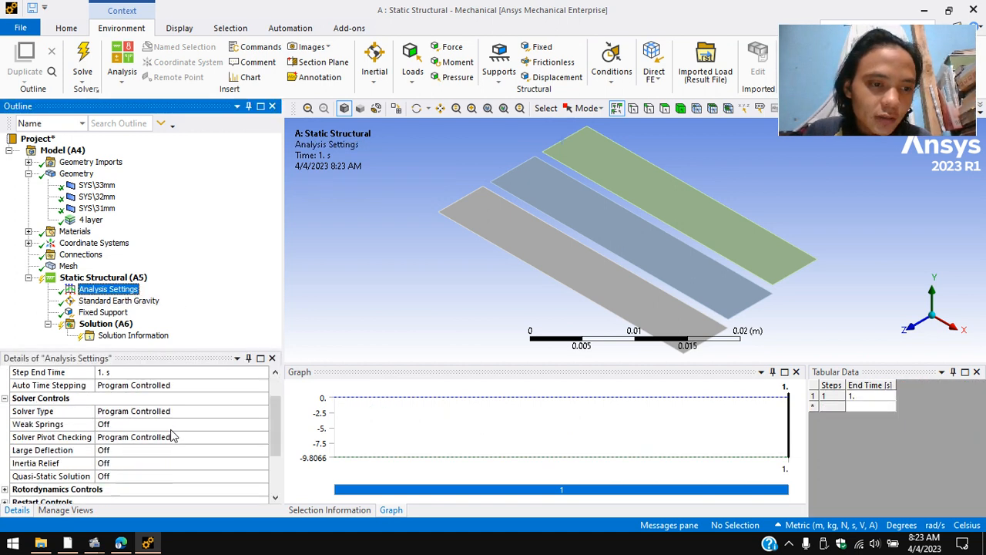
click(106, 325)
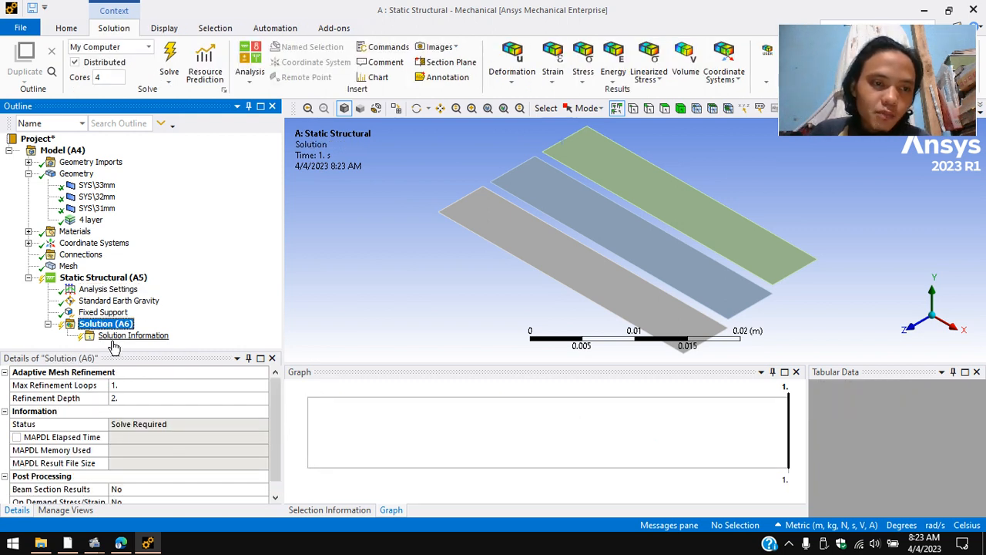
right_click(112, 330)
mouse_move(147, 333)
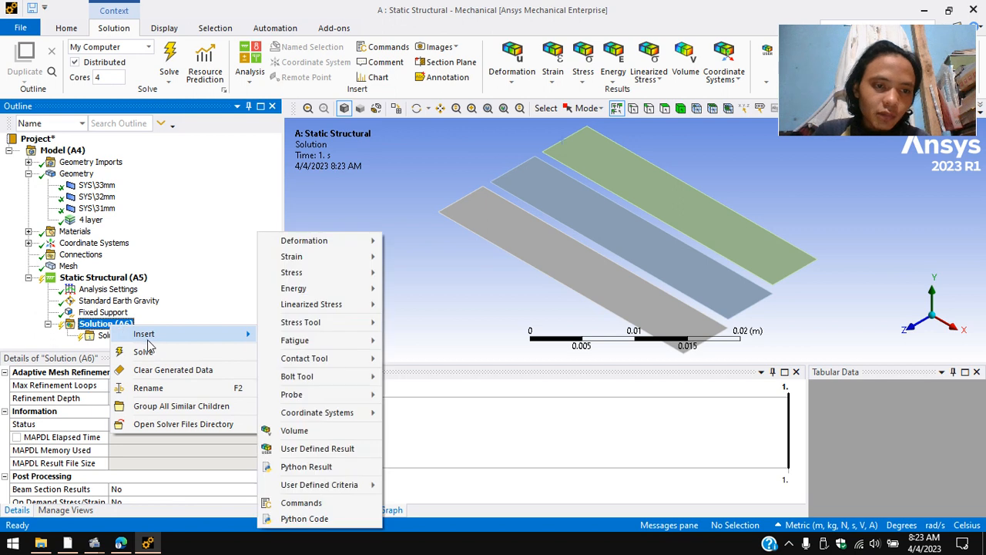
mouse_move(335, 245)
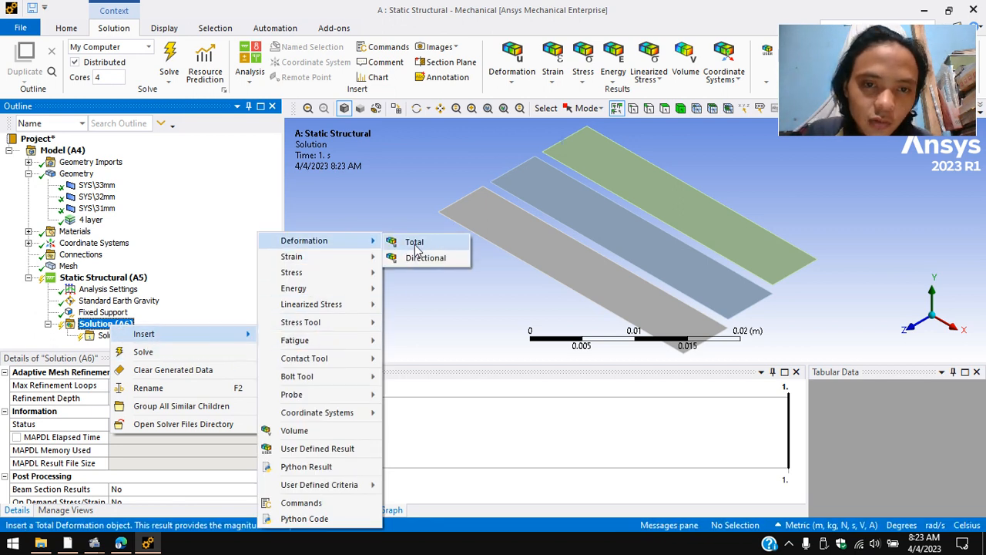
click(415, 244)
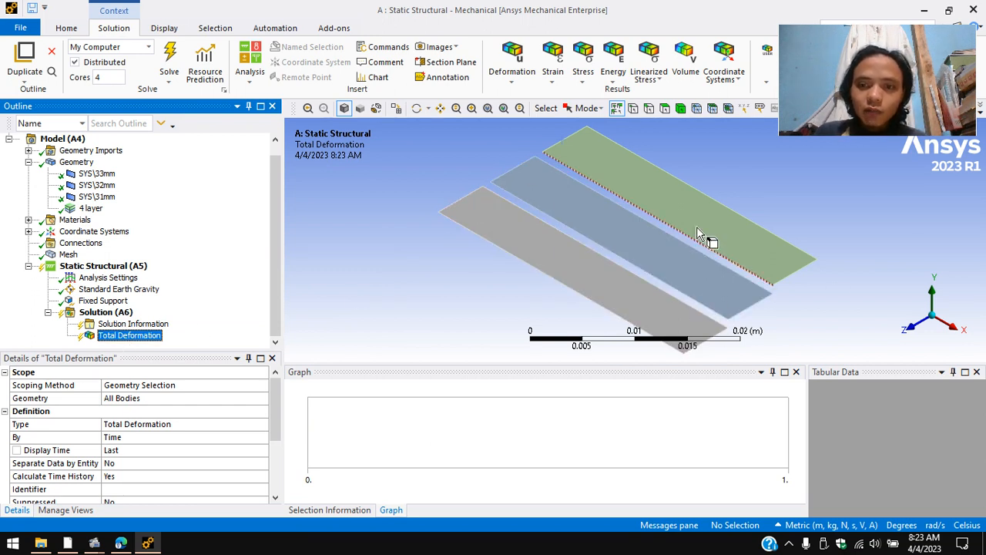
right_click(131, 337)
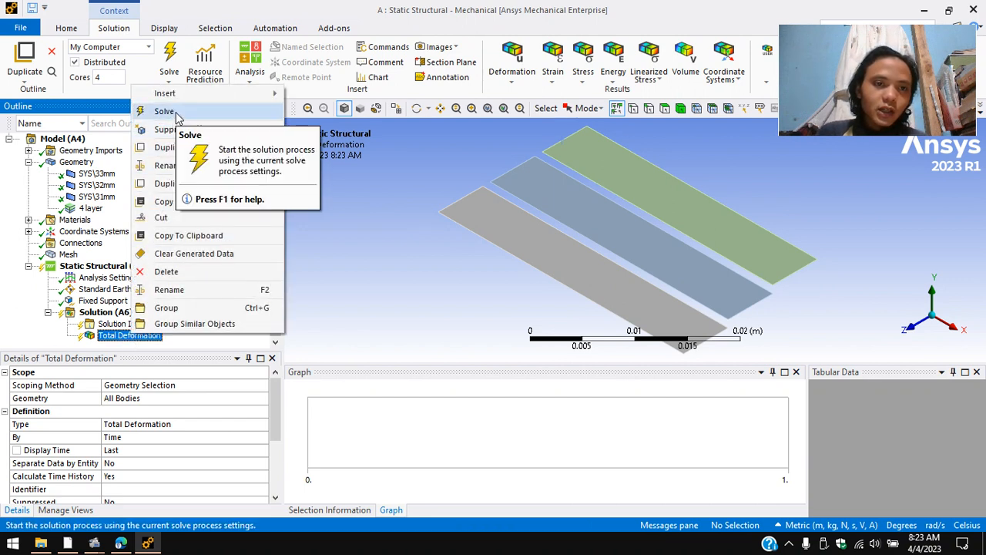
click(164, 112)
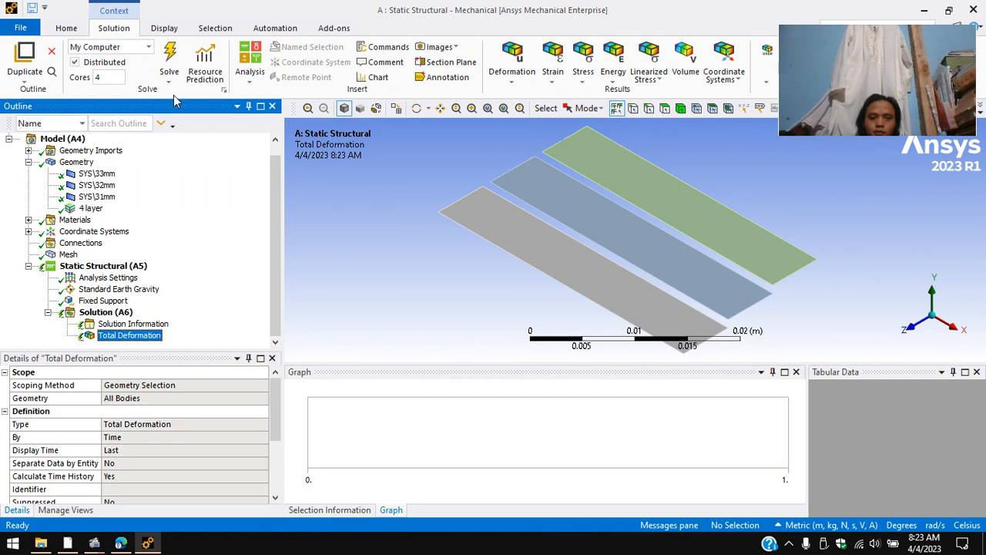
mouse_move(104, 545)
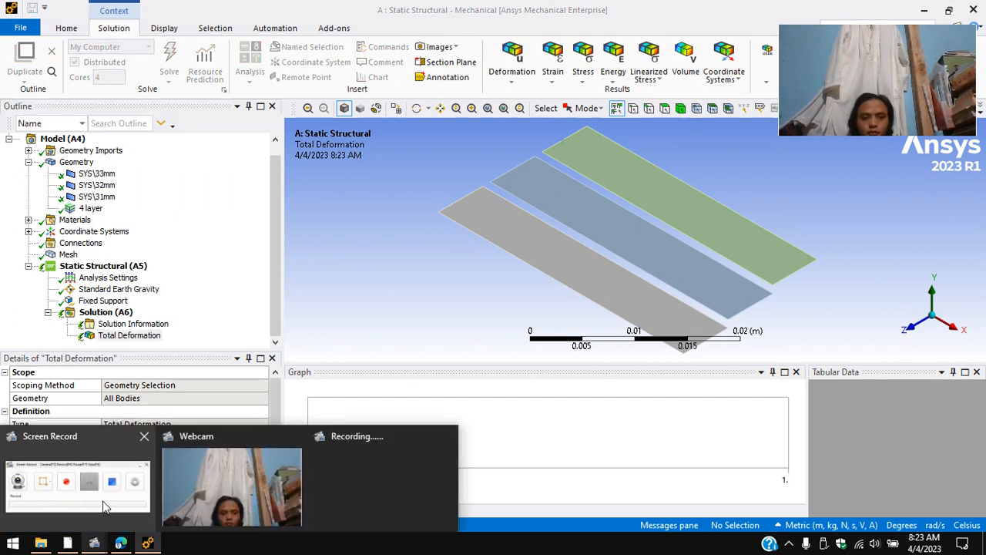
click(78, 482)
click(826, 451)
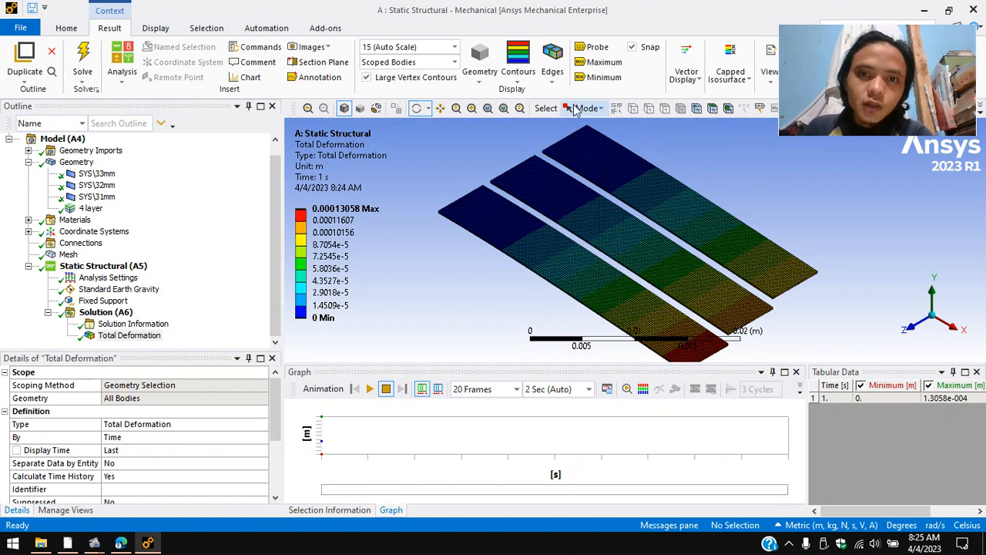
Show the undeformed wireframe over the Total Deformation contours instead of the element edges.
click(555, 77)
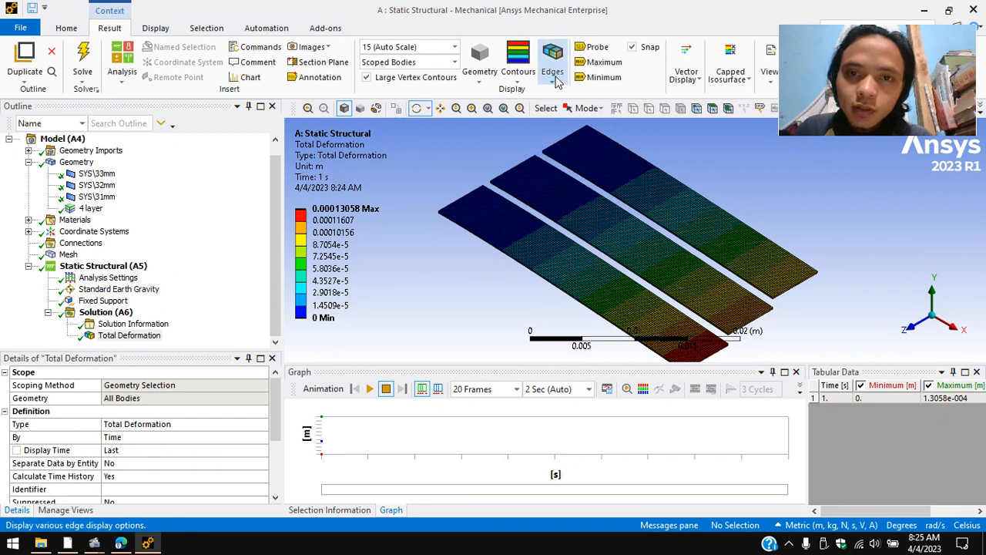
click(557, 82)
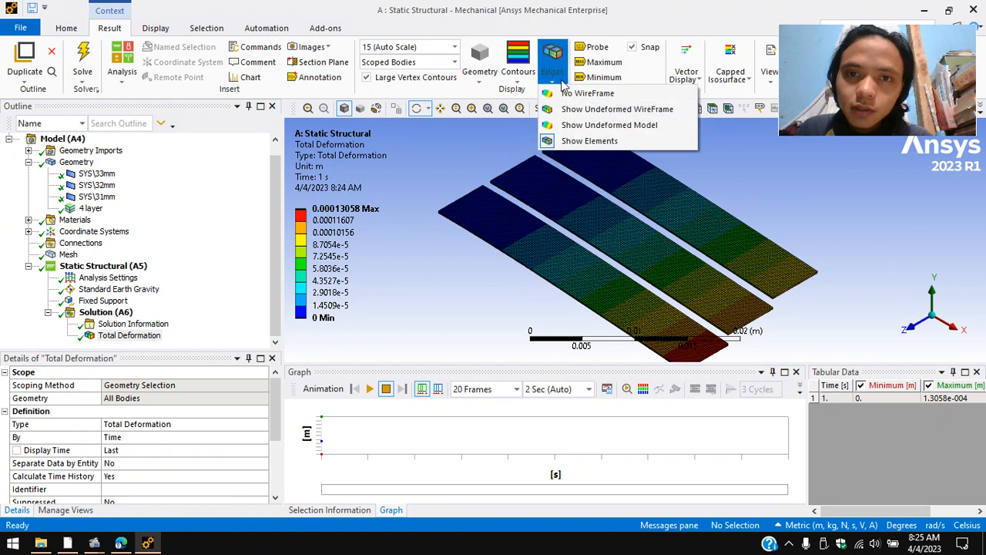
click(599, 110)
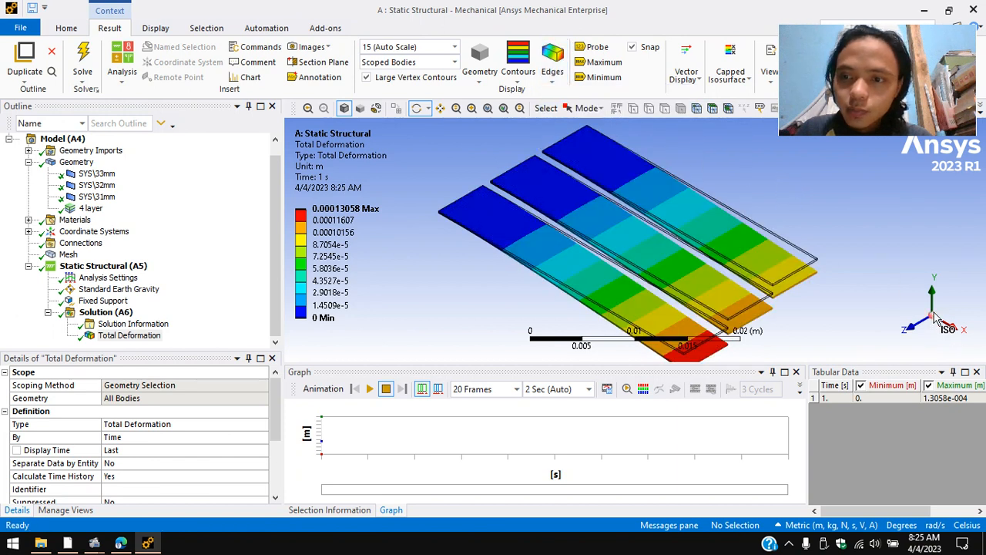
Examine the deflection of the three cantilevers in the XY side view and the isometric view, along with the deformation legend.
click(914, 325)
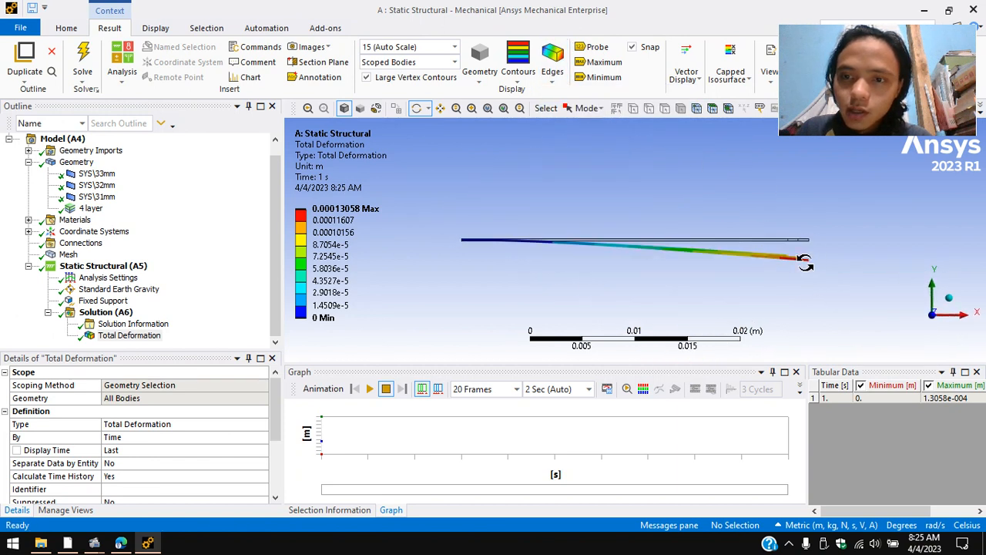
scroll(816, 254, up, 3)
scroll(855, 262, up, 3)
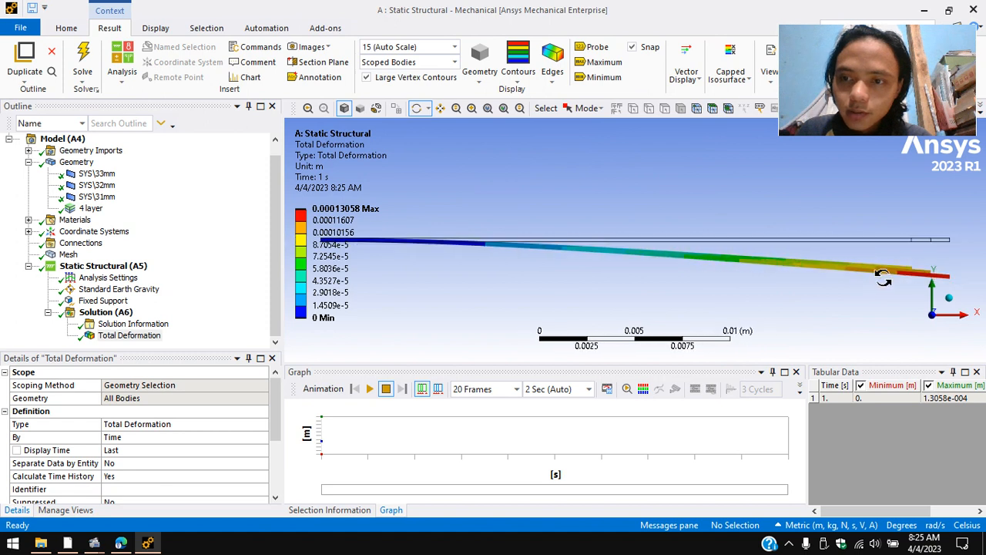
click(948, 306)
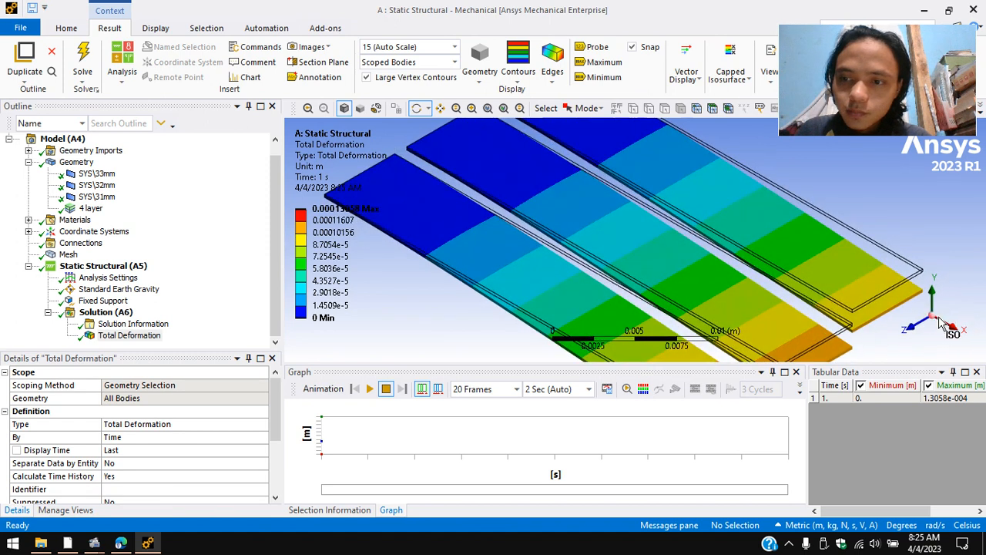
scroll(778, 268, down, 3)
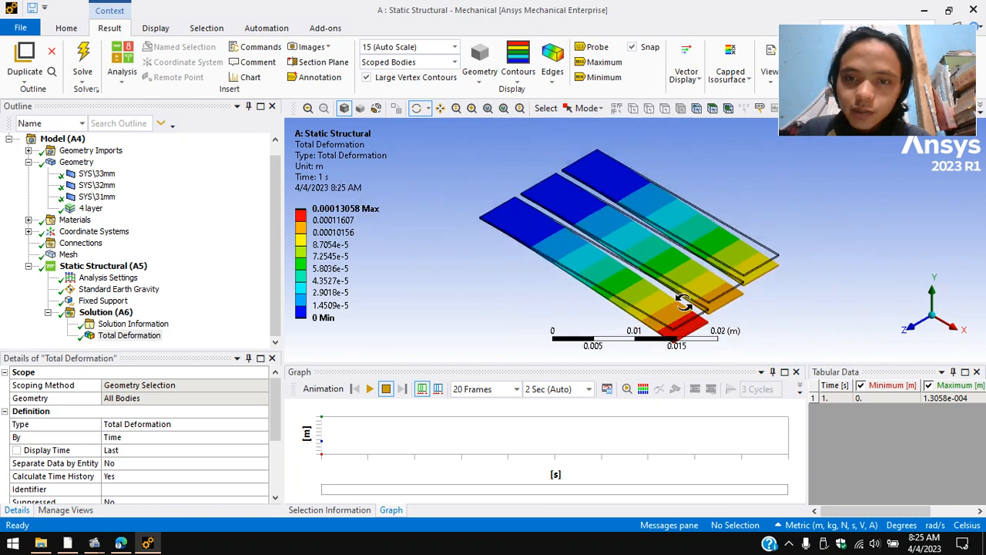
click(345, 221)
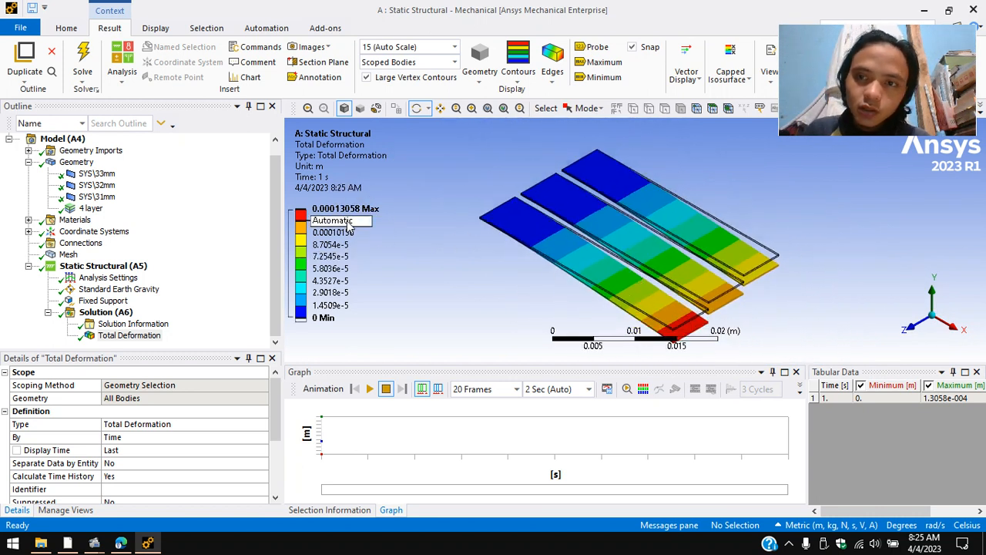
click(319, 233)
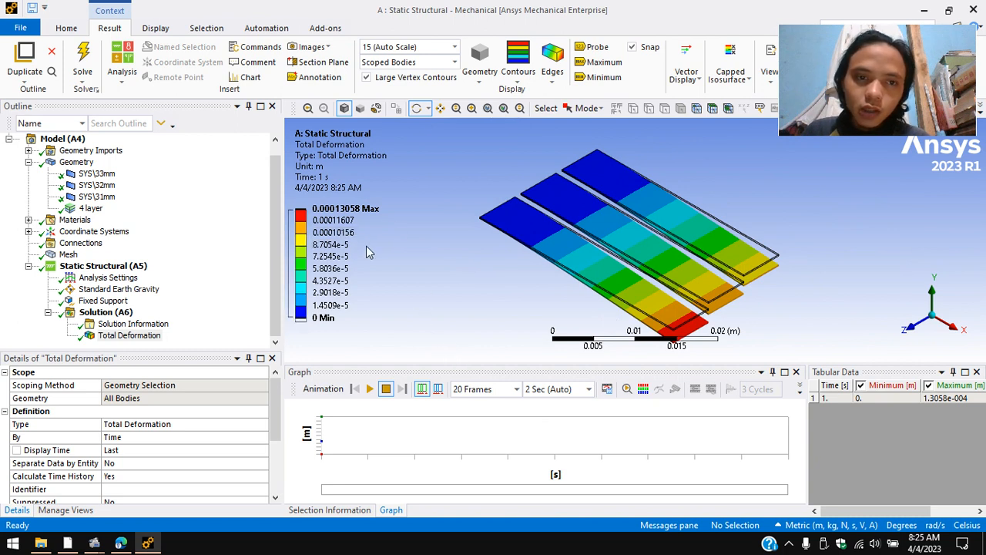
click(313, 209)
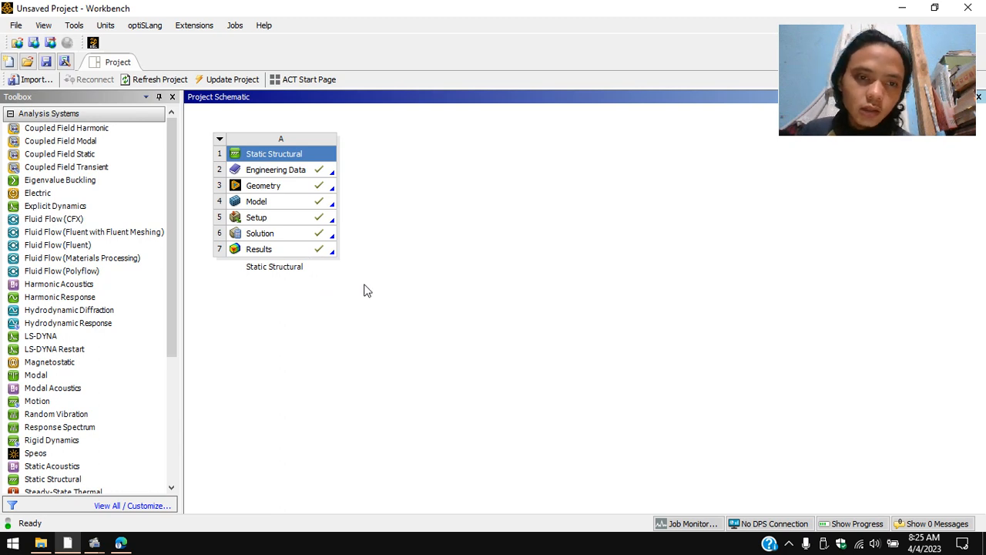
In Workbench, add a Modal system linked to the Static Structural solution and open its Setup for editing in Mechanical.
drag(53, 383, 275, 238)
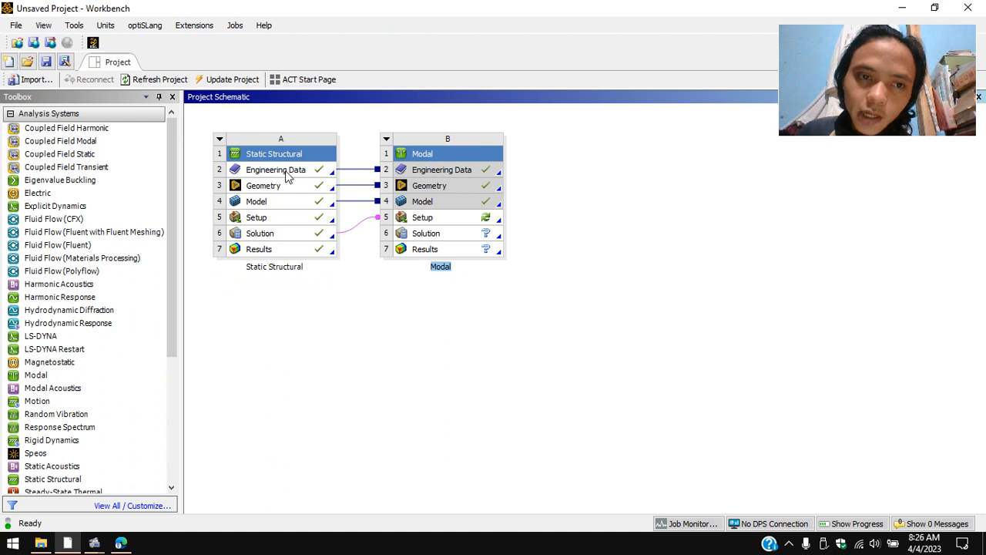
right_click(476, 218)
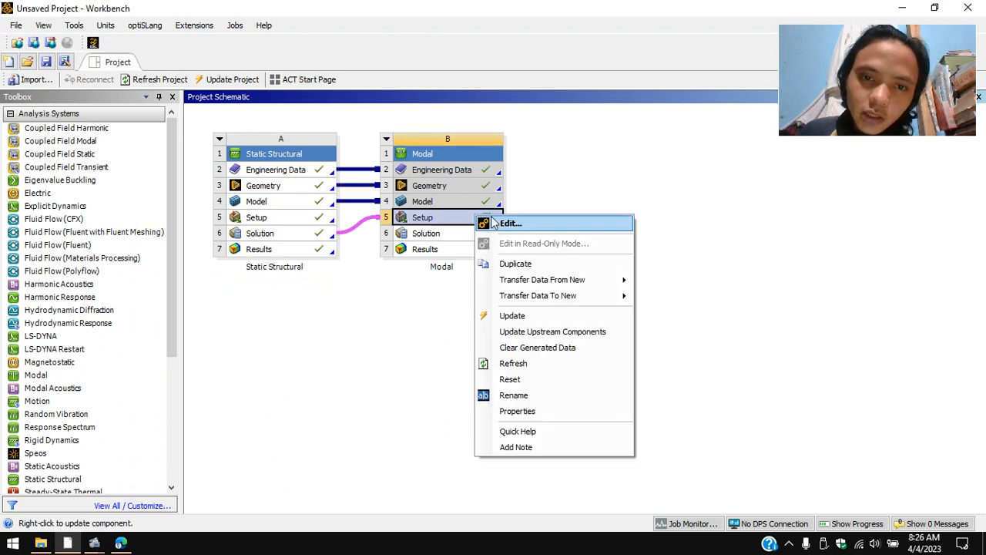
click(510, 224)
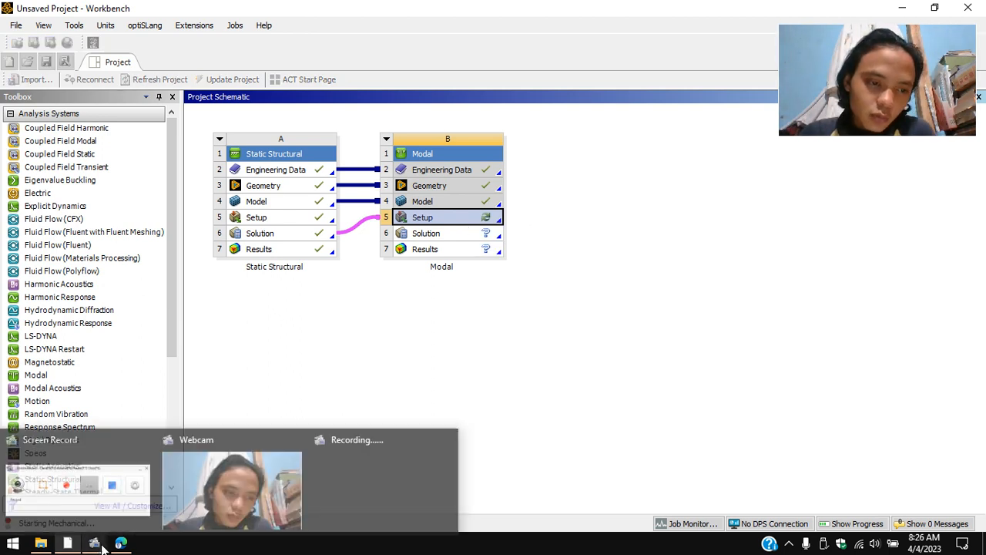
mouse_move(94, 543)
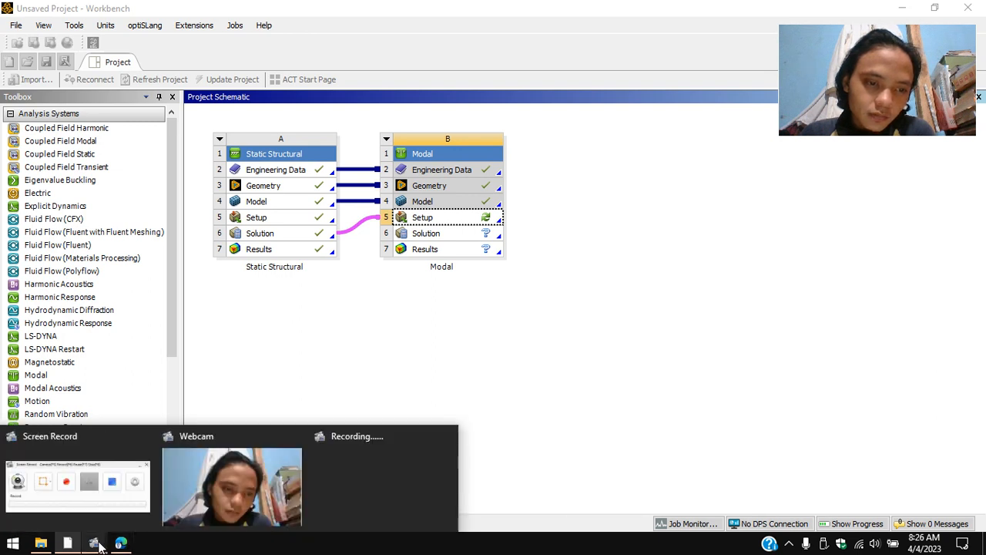
click(114, 497)
click(817, 449)
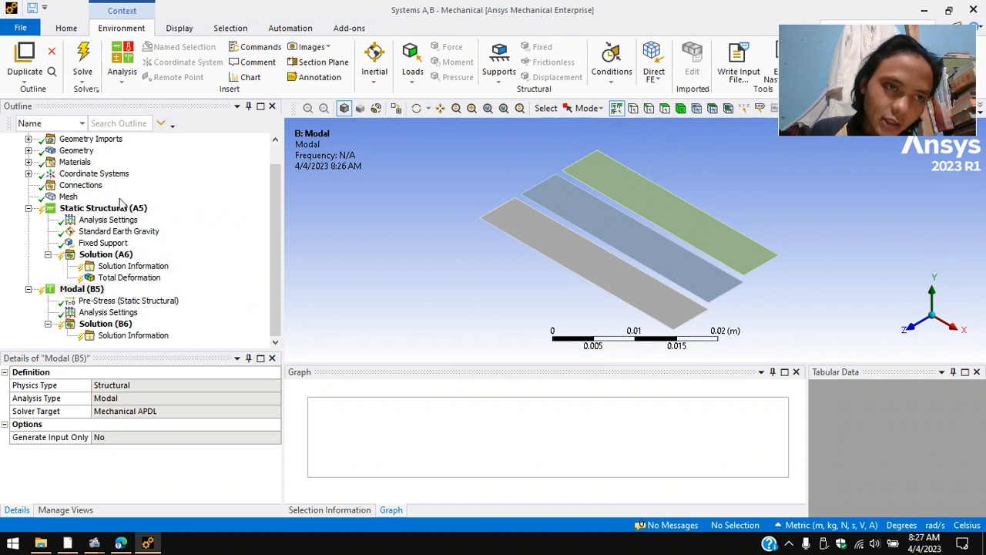
Compare the linked static structural and modal systems in Workbench with the Mechanical outline, and open the Modal analysis settings.
scroll(75, 210, up, 1)
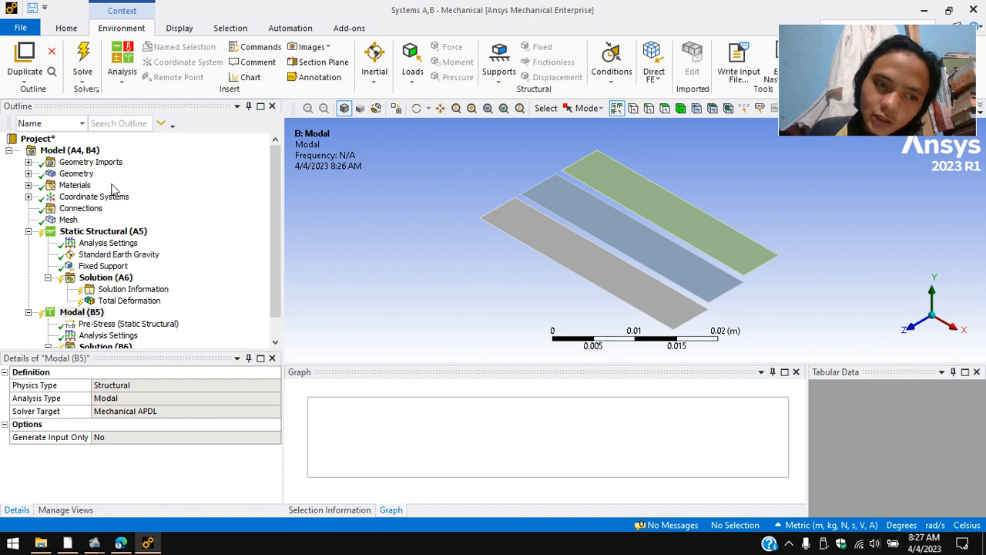
click(67, 542)
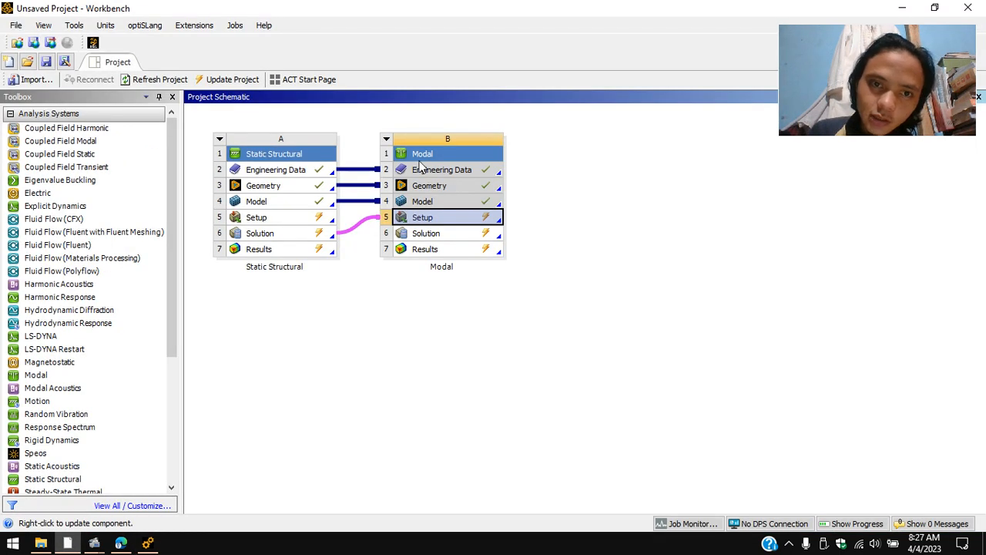
click(148, 543)
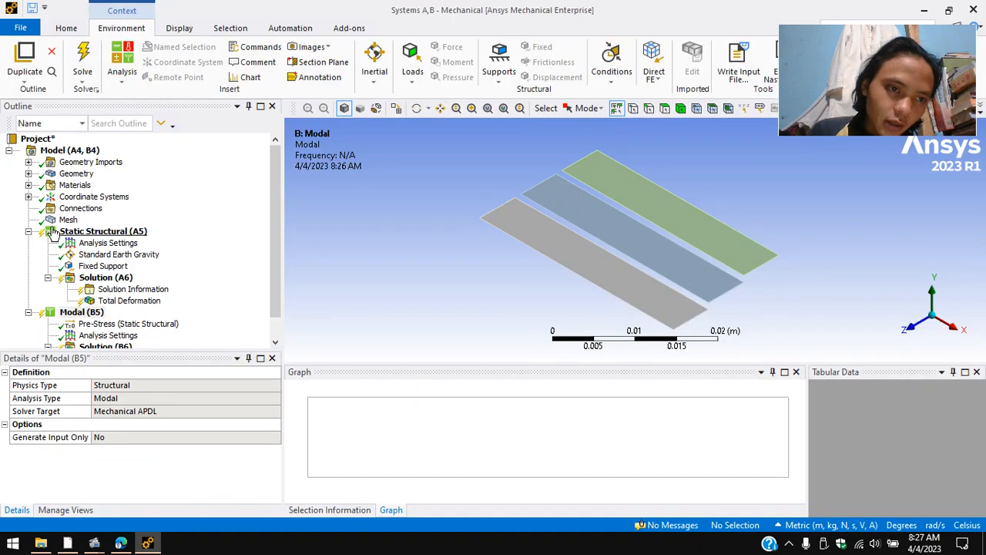
scroll(111, 231, down, 1)
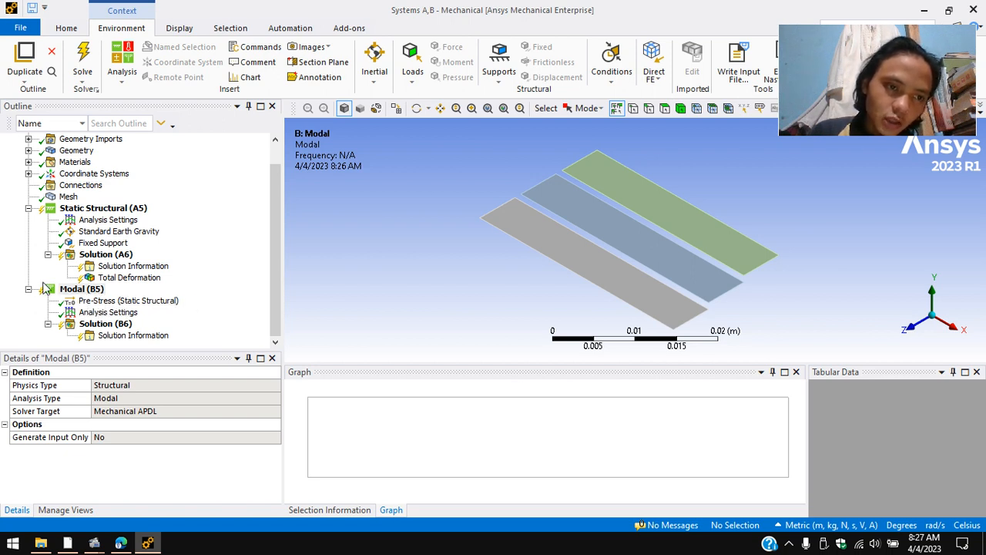
click(127, 312)
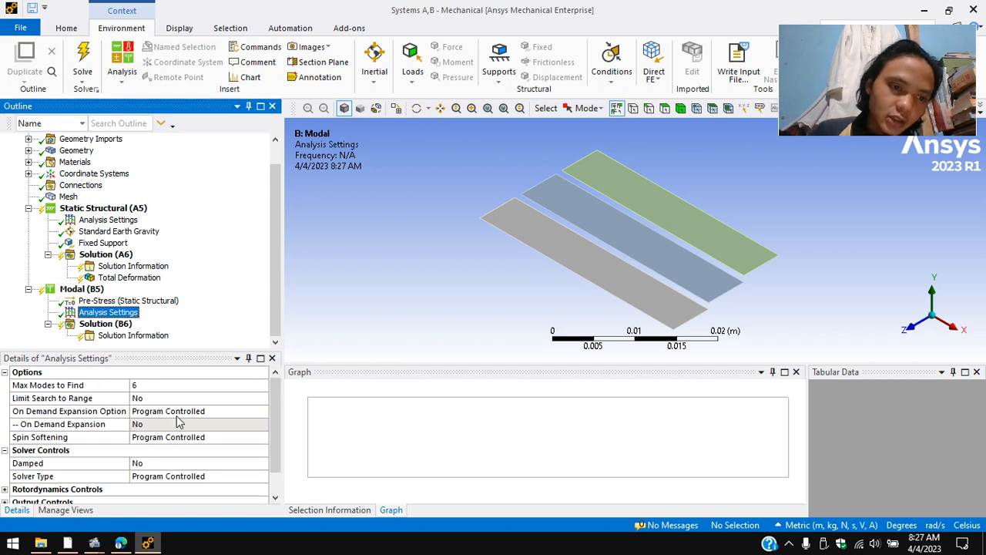
Set the maximum number of modes to find to 9 in the Modal analysis settings.
click(184, 386)
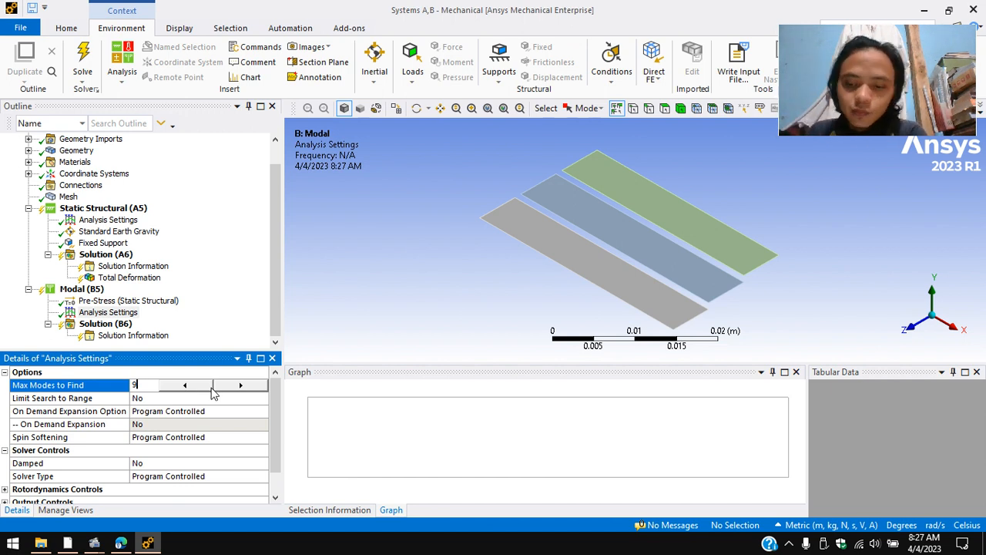
key(Return)
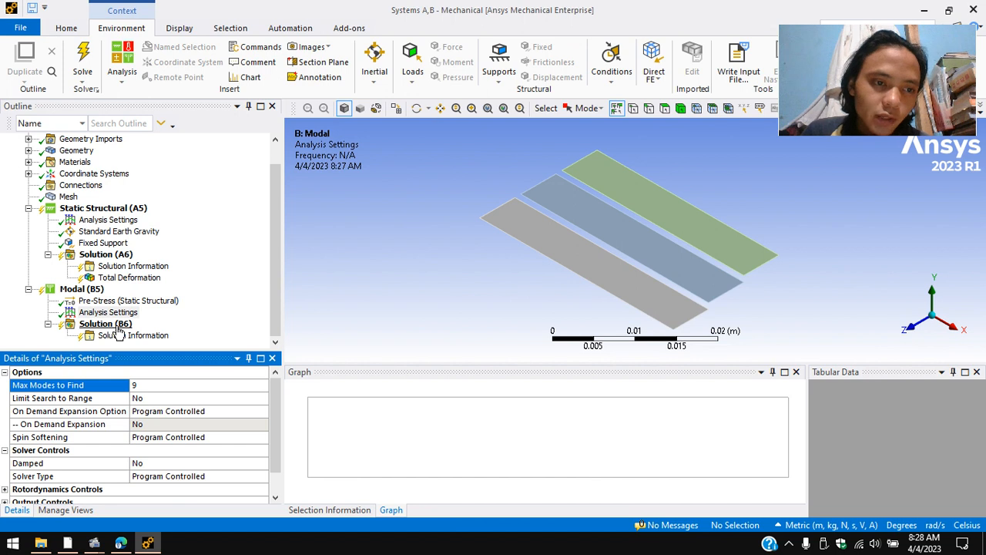
scroll(198, 462, down, 2)
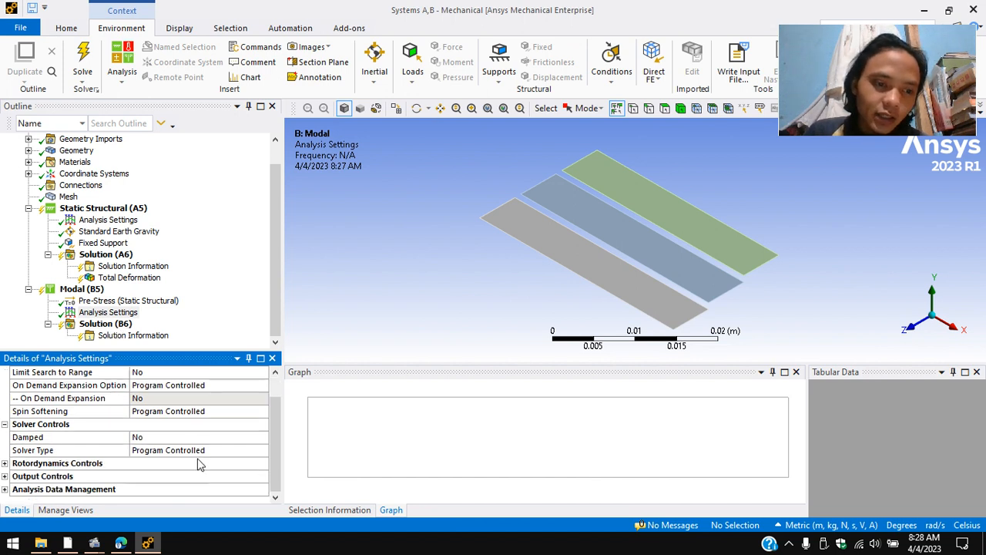
scroll(198, 462, up, 2)
Solve the Modal analysis with its linked static pre-stress and show the geometry instead of the solver output.
click(116, 326)
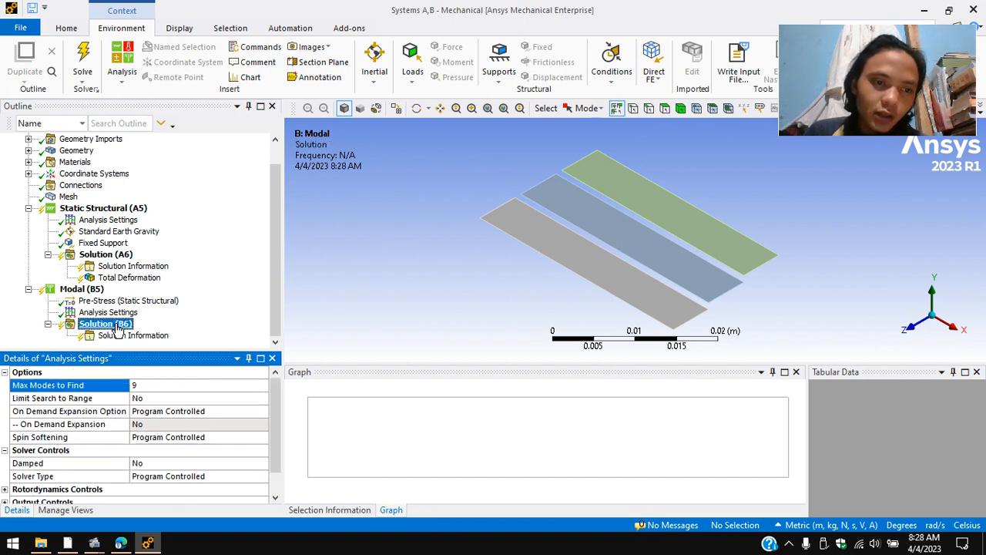
right_click(118, 327)
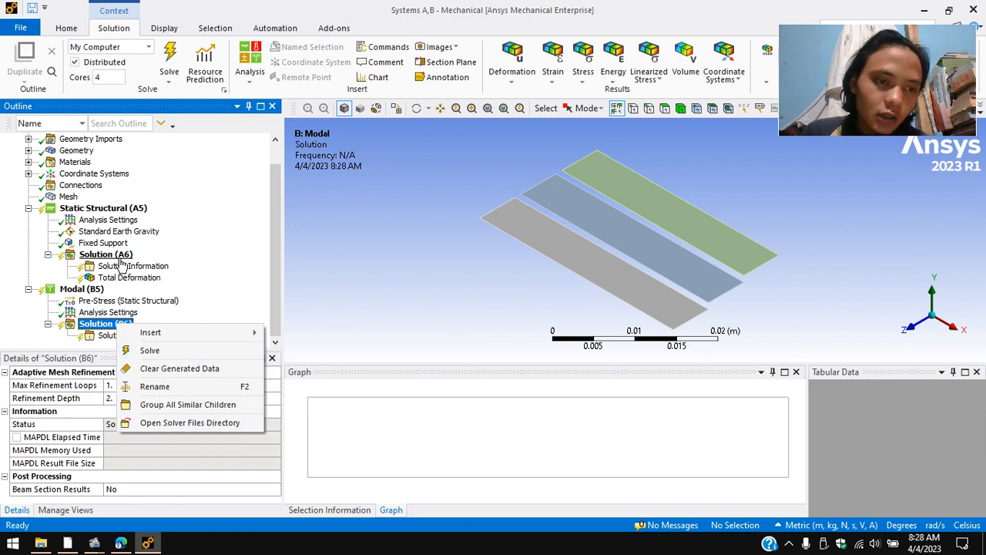
click(123, 279)
right_click(121, 280)
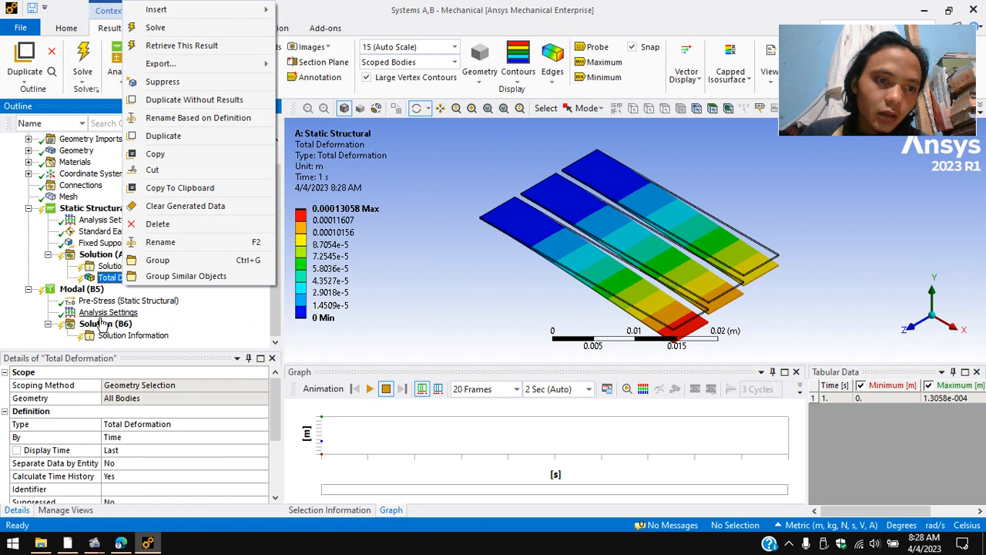
click(115, 335)
right_click(114, 337)
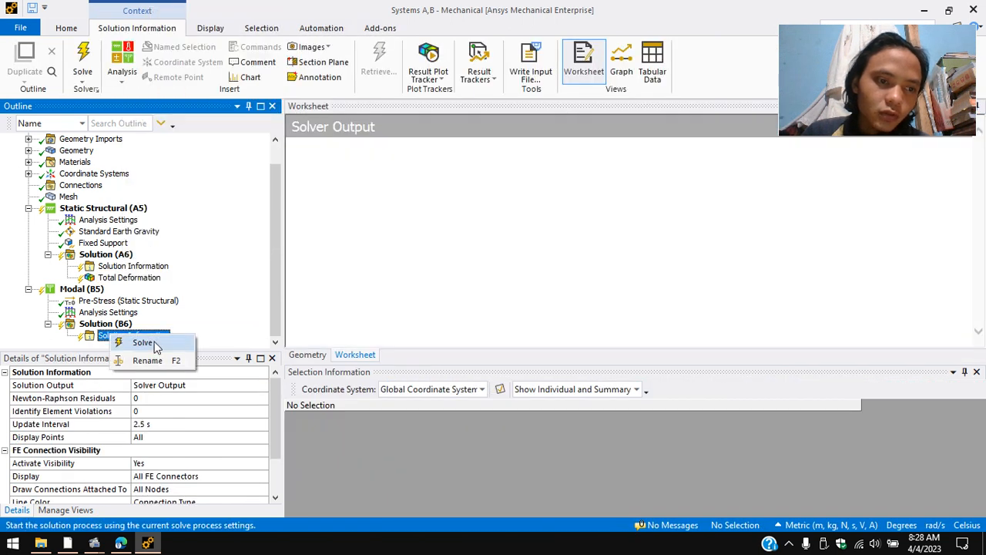
click(145, 342)
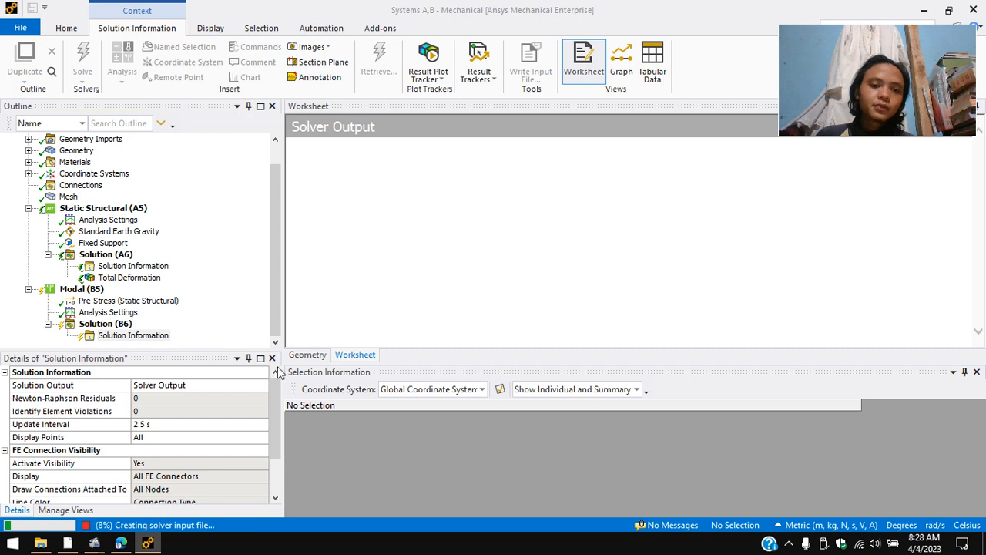
click(321, 355)
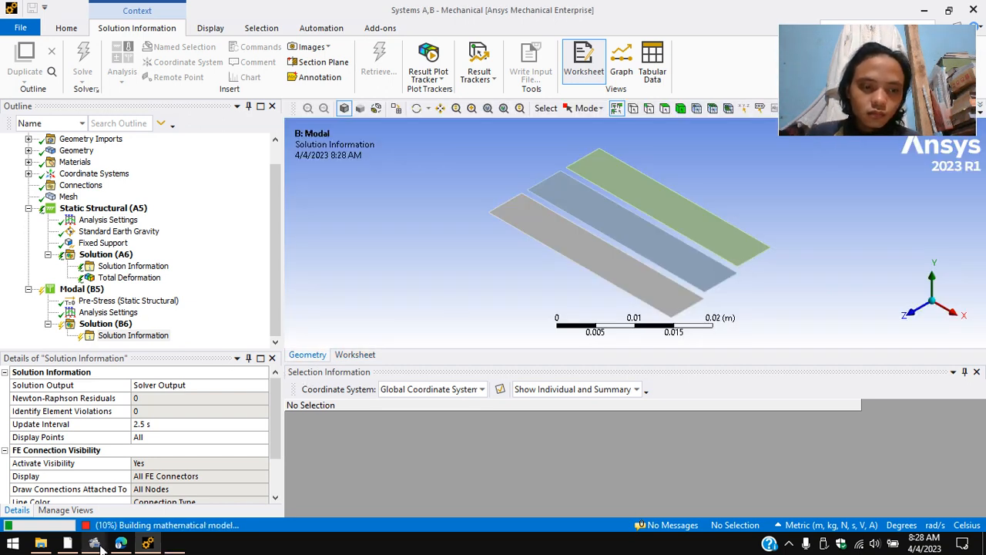
mouse_move(94, 543)
click(62, 474)
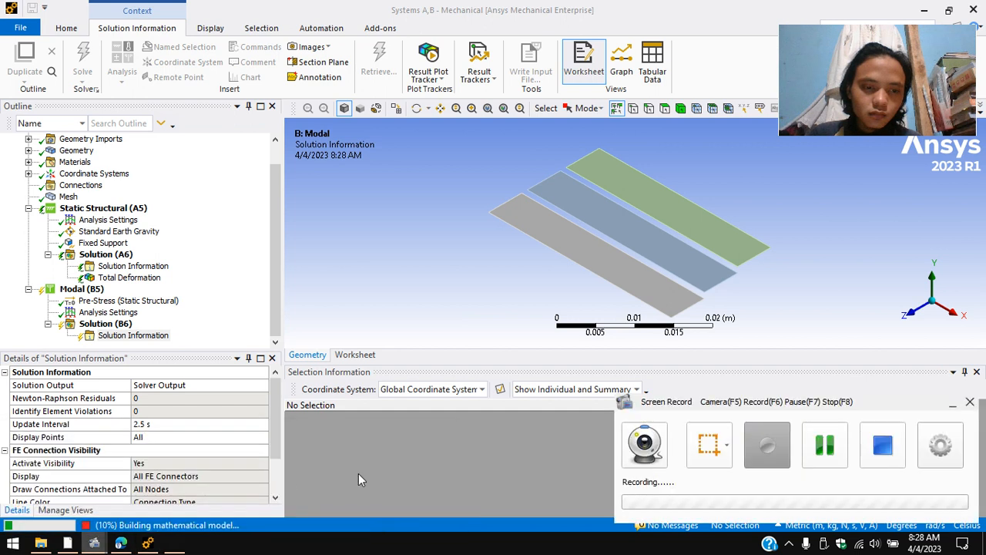
click(825, 445)
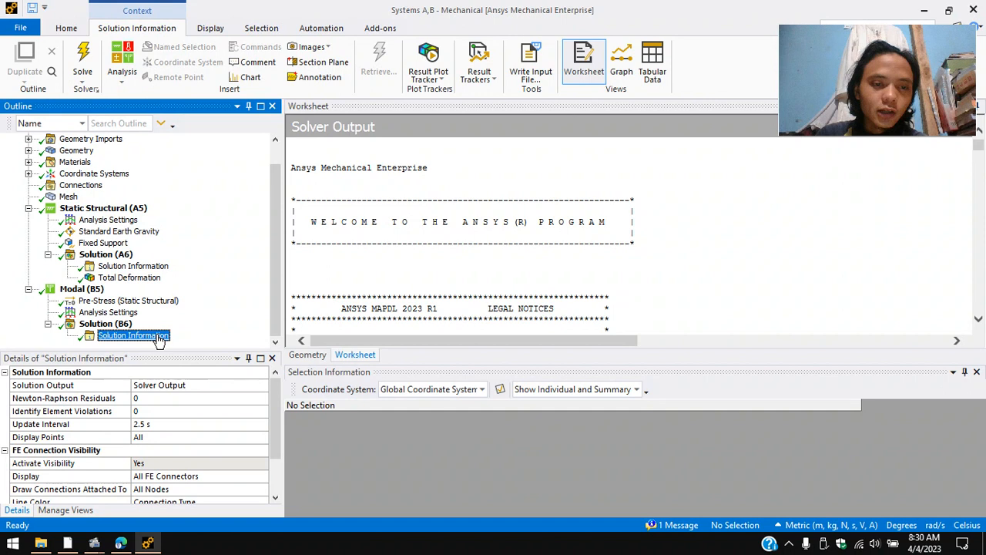
Create mode shape results for all nine frequencies of the Modal solution and evaluate all of the results.
click(116, 299)
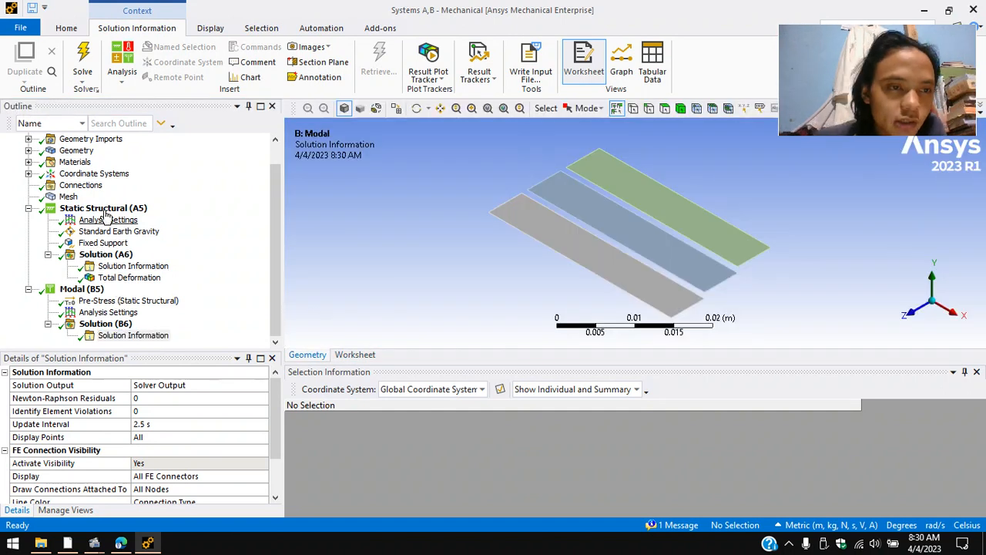
scroll(105, 196, up, 1)
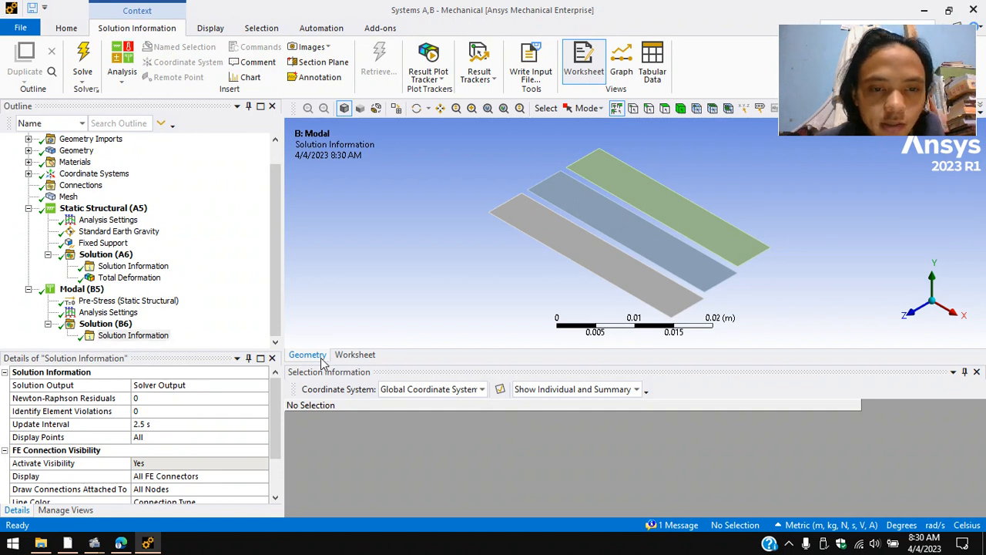
click(132, 336)
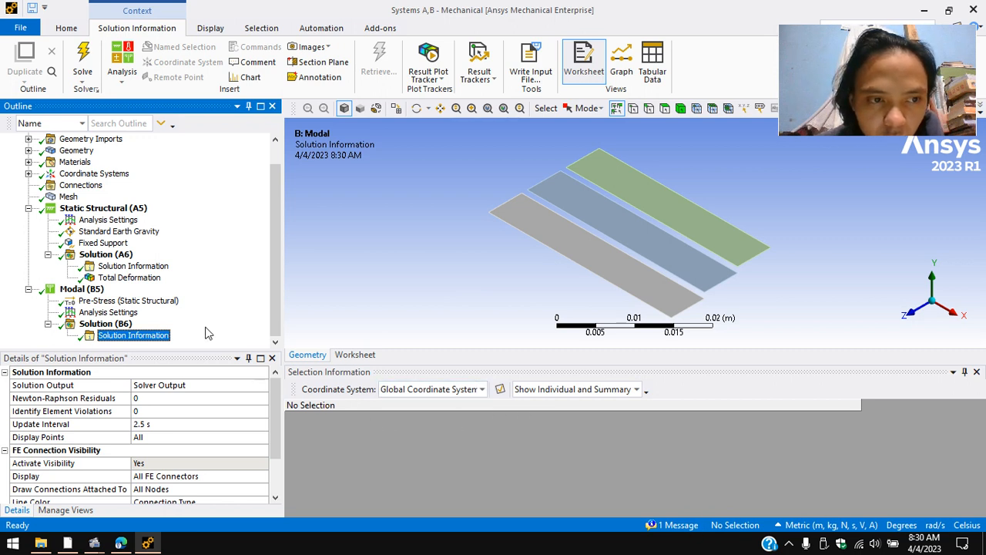
click(102, 324)
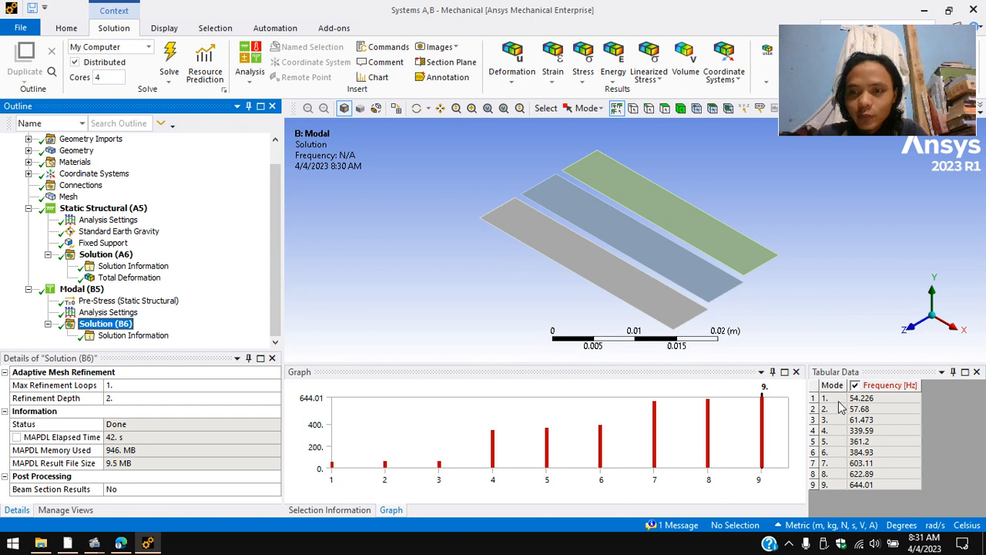
drag(839, 399, 891, 497)
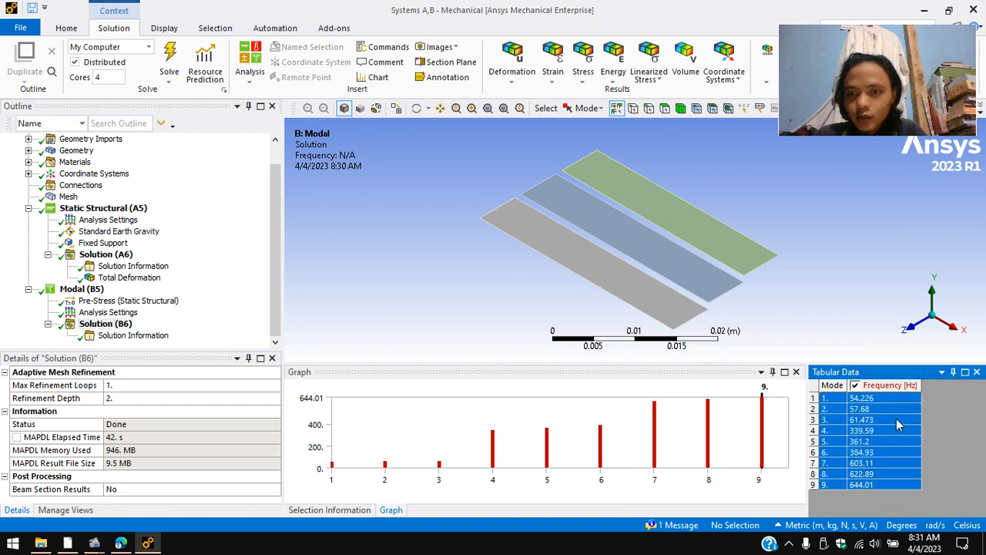
right_click(877, 424)
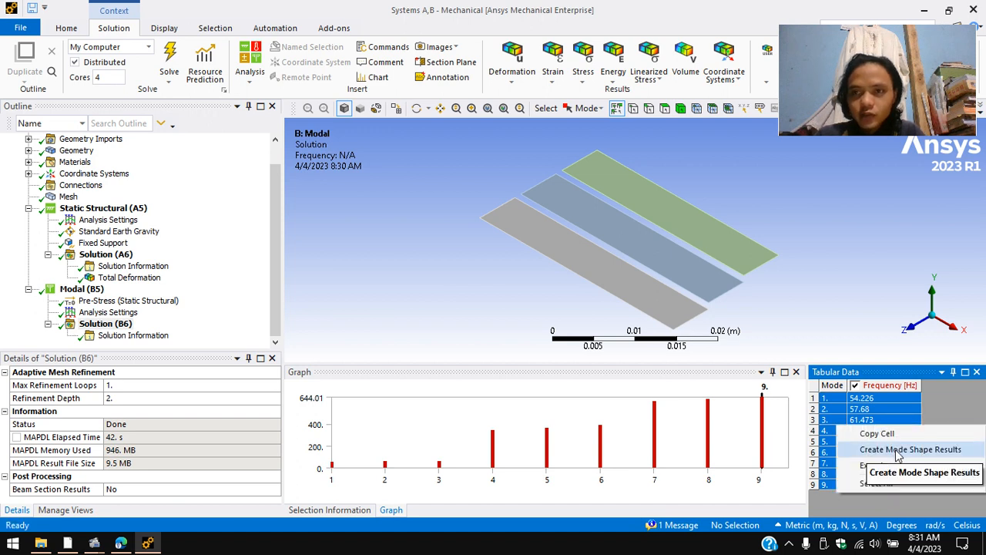
click(898, 449)
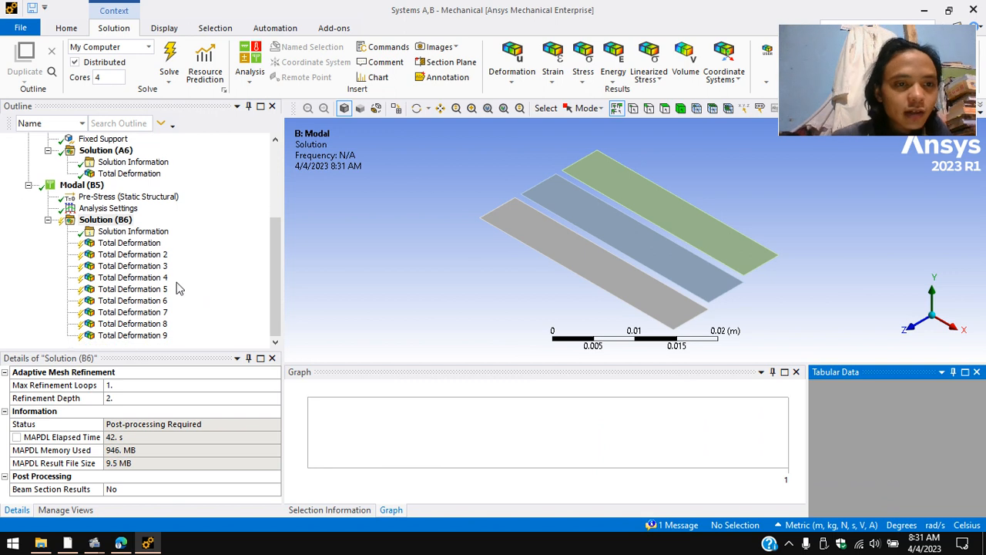
right_click(135, 255)
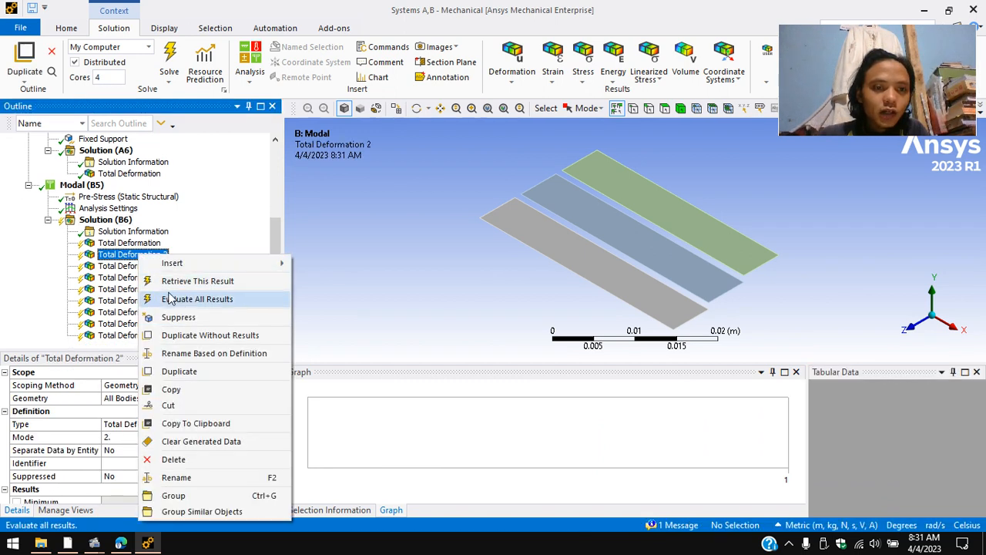
click(177, 300)
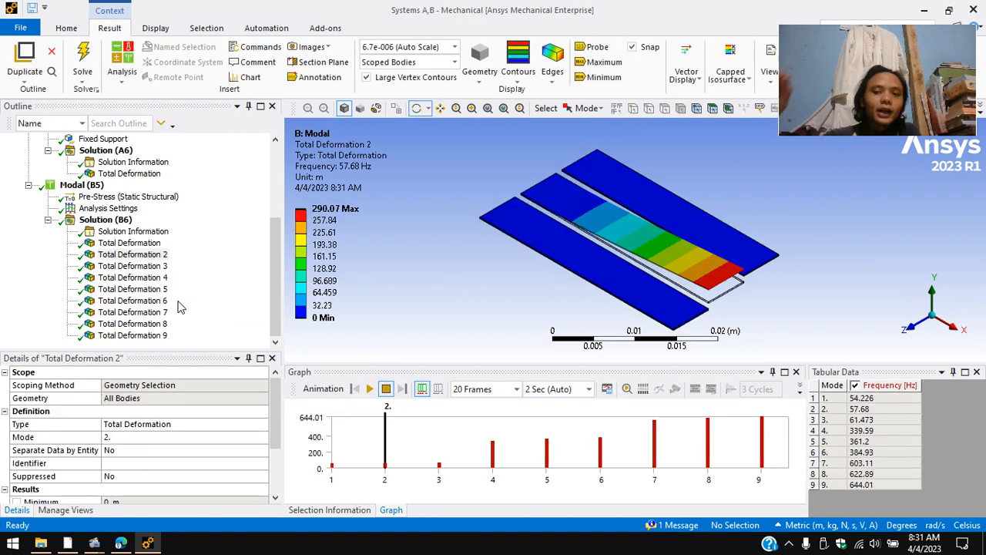
Examine the mode shapes and frequencies of the nine modal Total Deformation results, ending on the first mode.
click(152, 244)
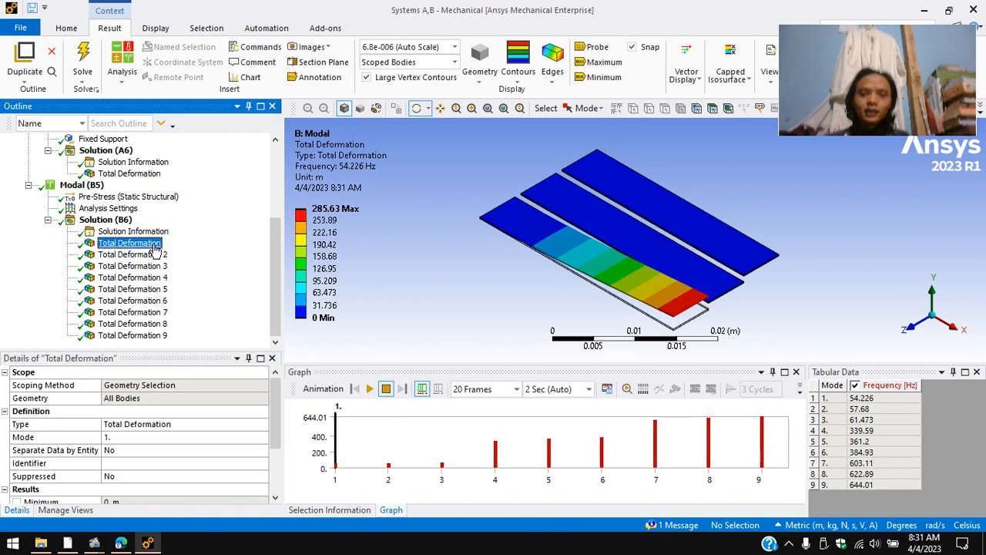
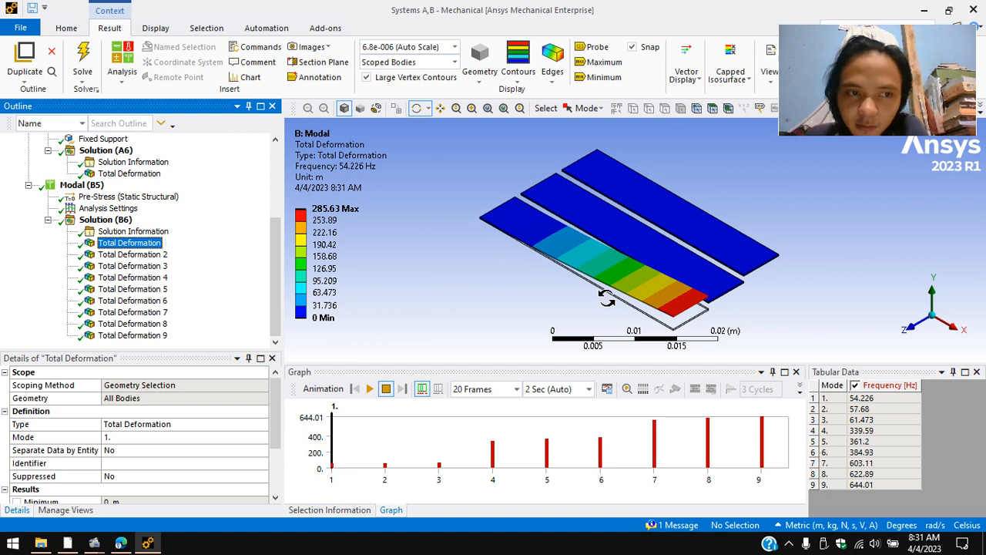
click(130, 254)
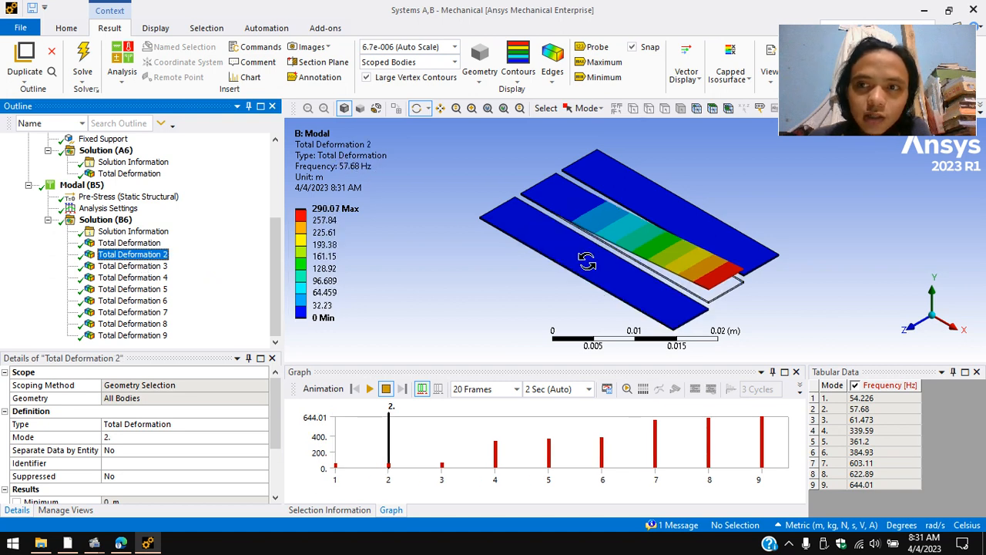
click(133, 266)
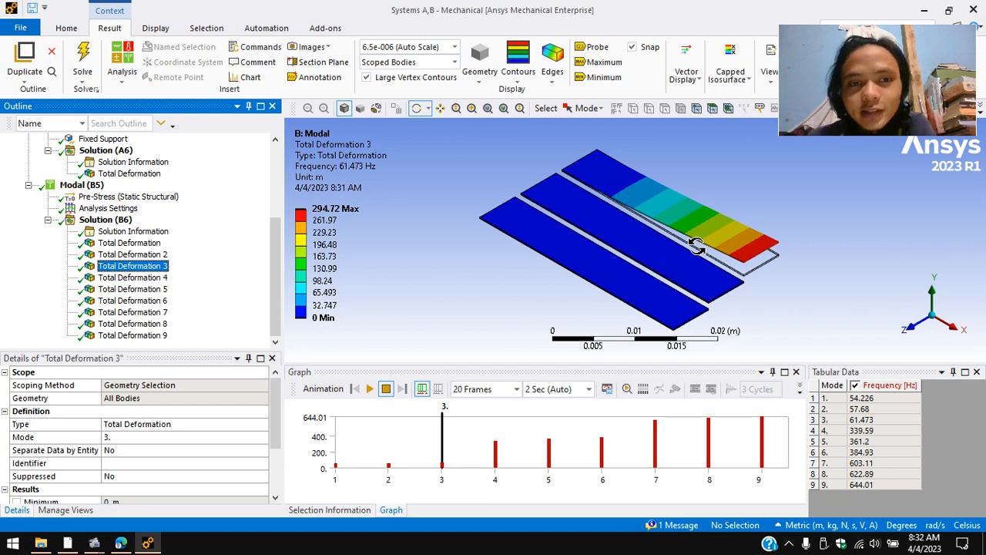
click(160, 279)
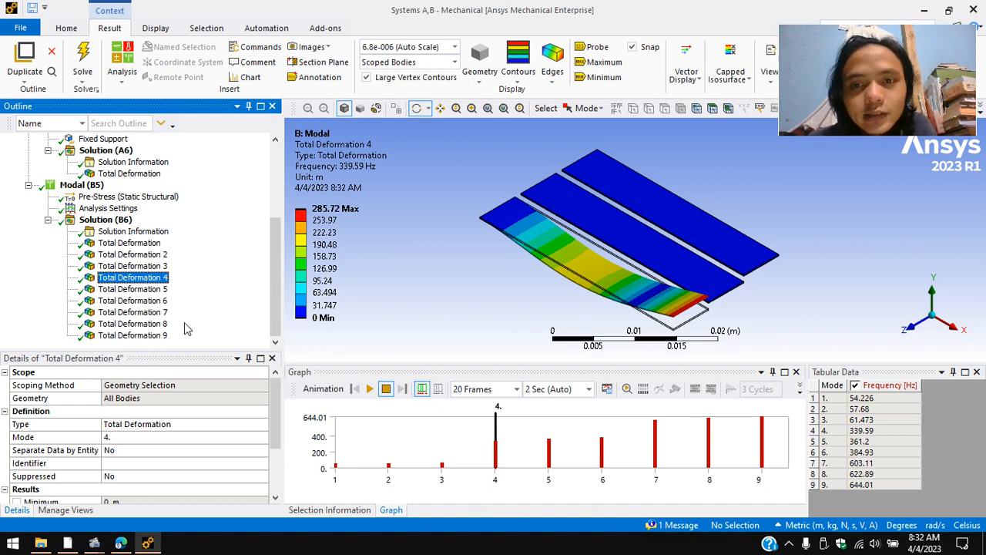
click(142, 291)
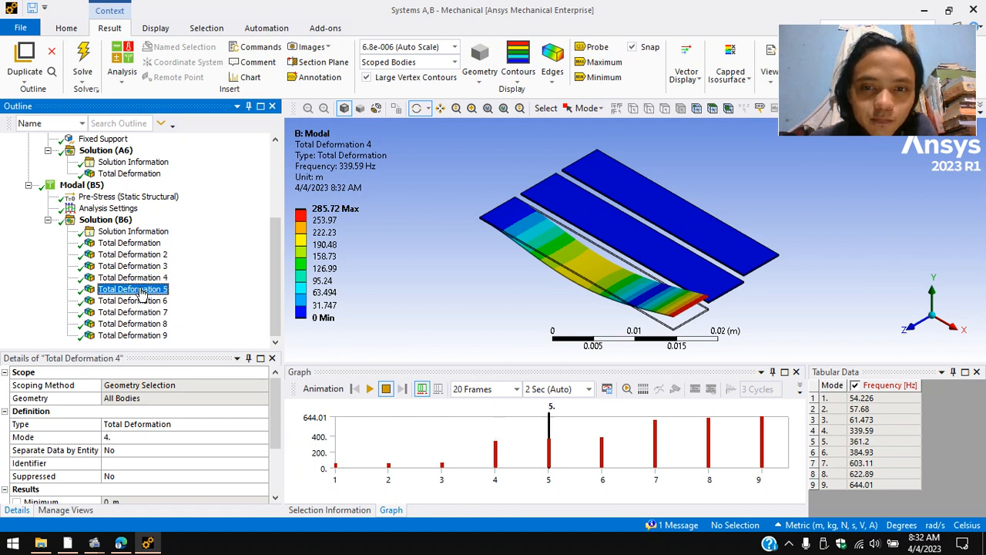
click(142, 301)
click(147, 312)
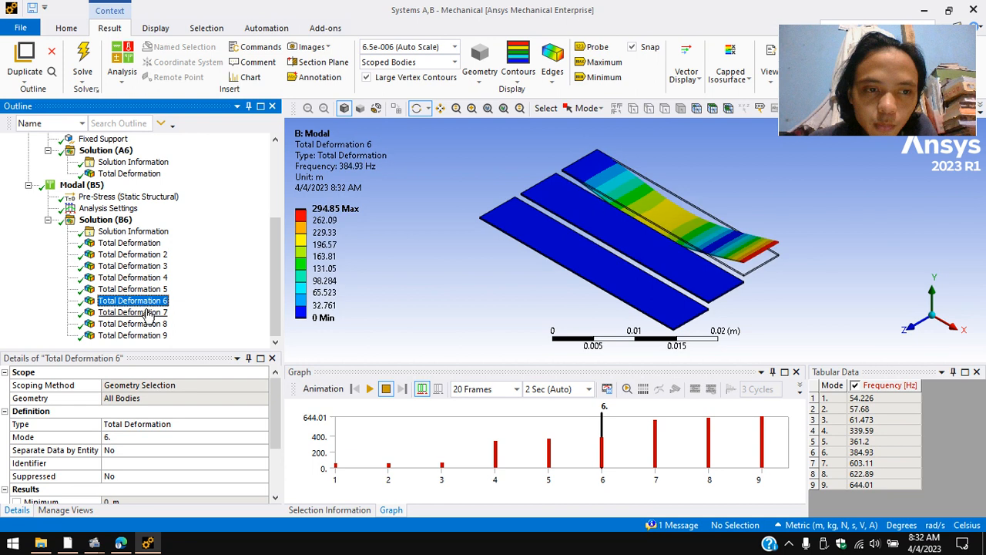
click(151, 325)
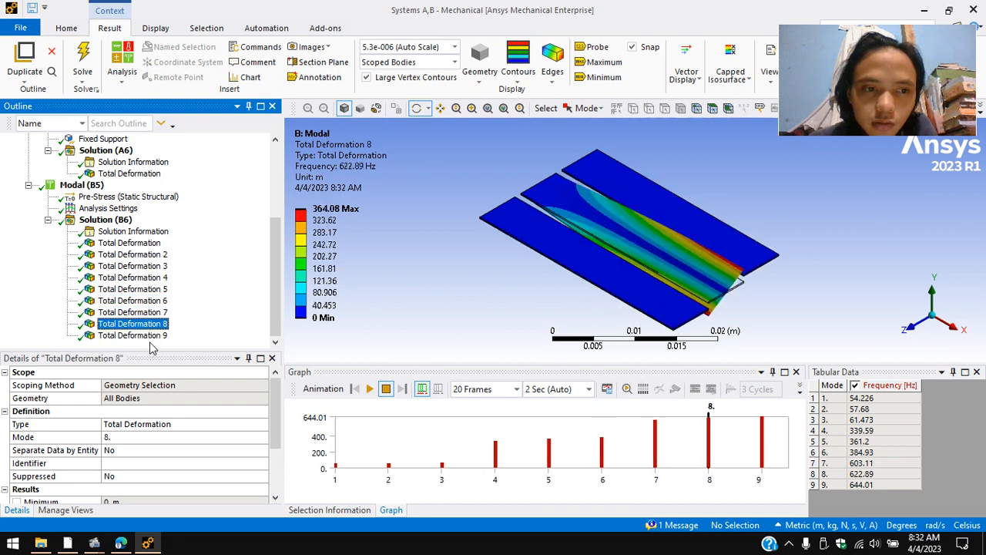
click(148, 336)
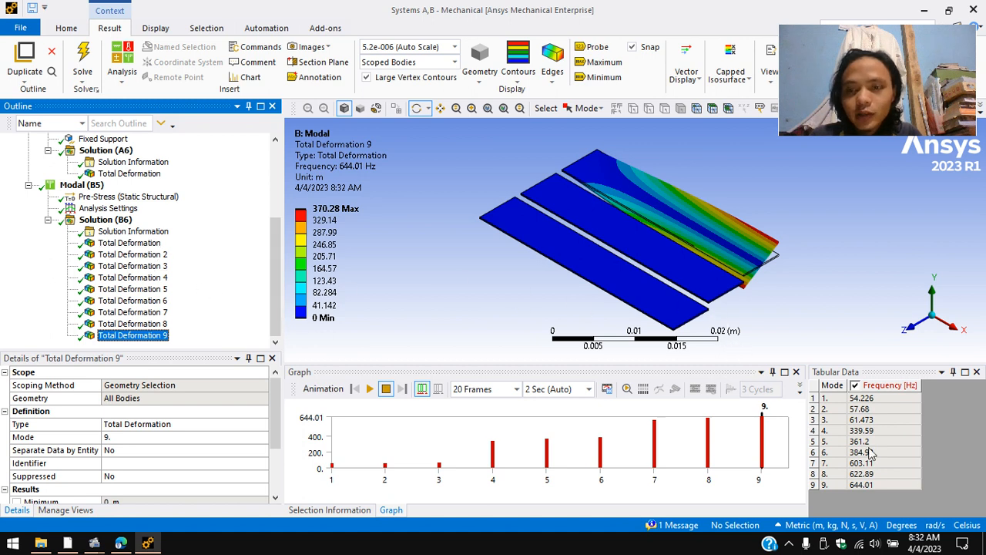
click(139, 243)
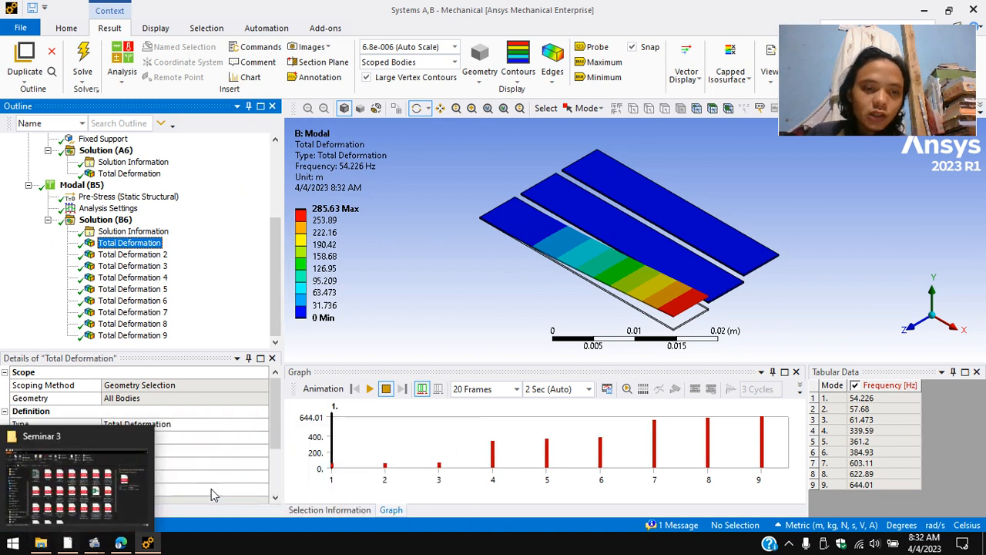
mouse_move(89, 546)
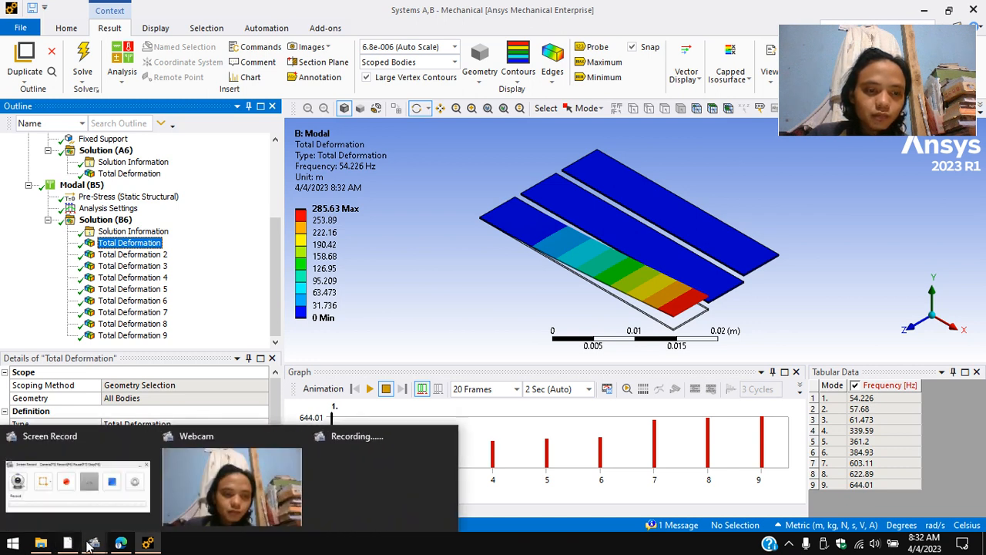
click(88, 506)
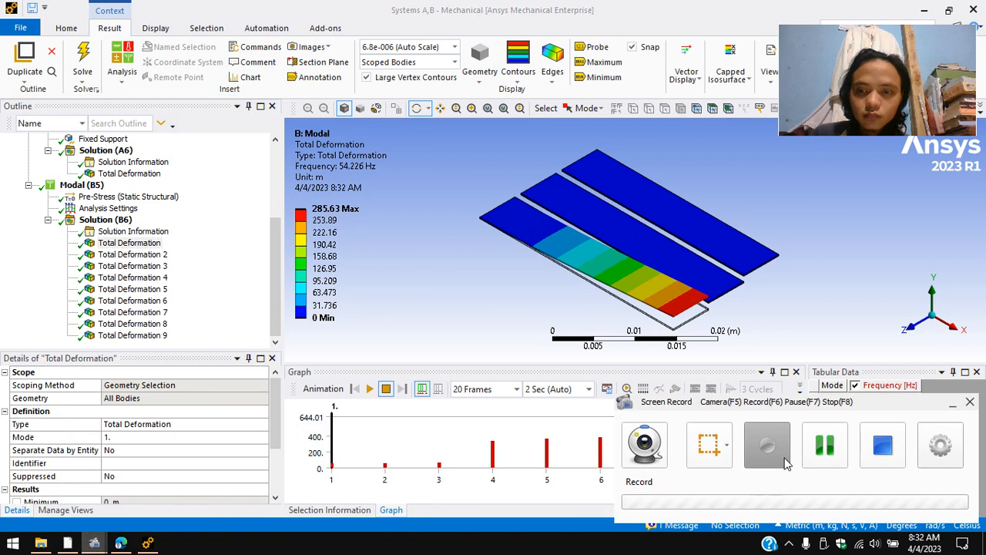
click(826, 444)
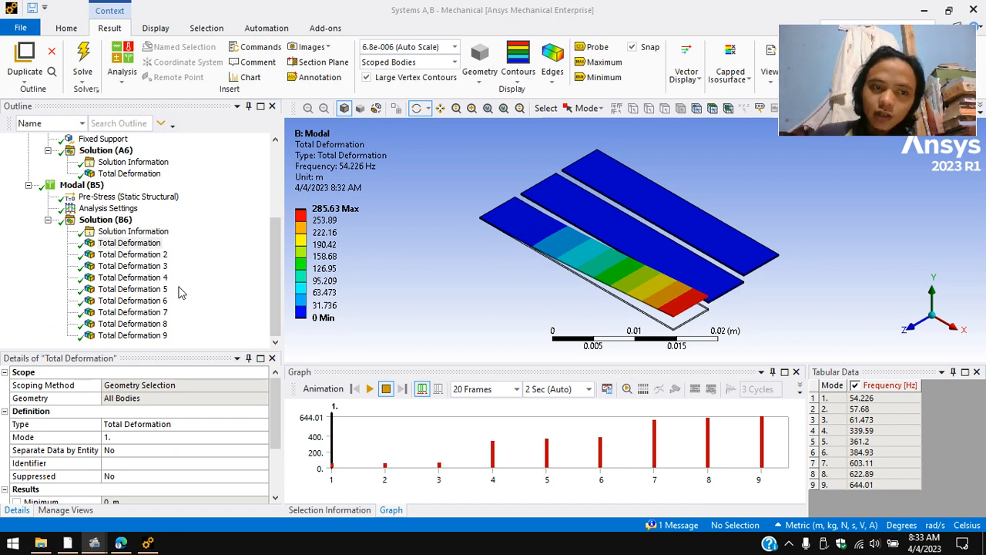
Switch to Workbench and add a Harmonic Response system linked to the Modal solution.
scroll(181, 289, up, 3)
scroll(183, 290, down, 3)
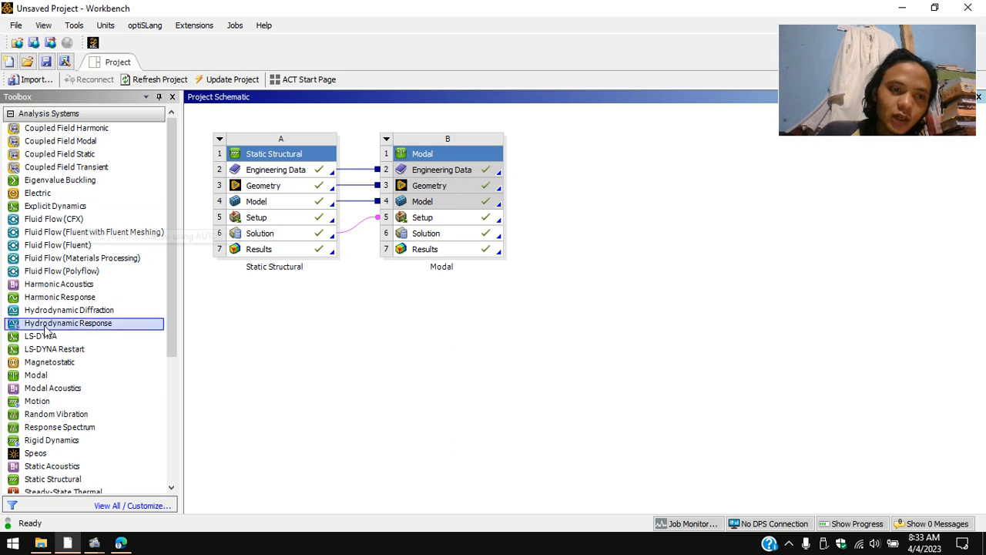
drag(88, 300, 449, 235)
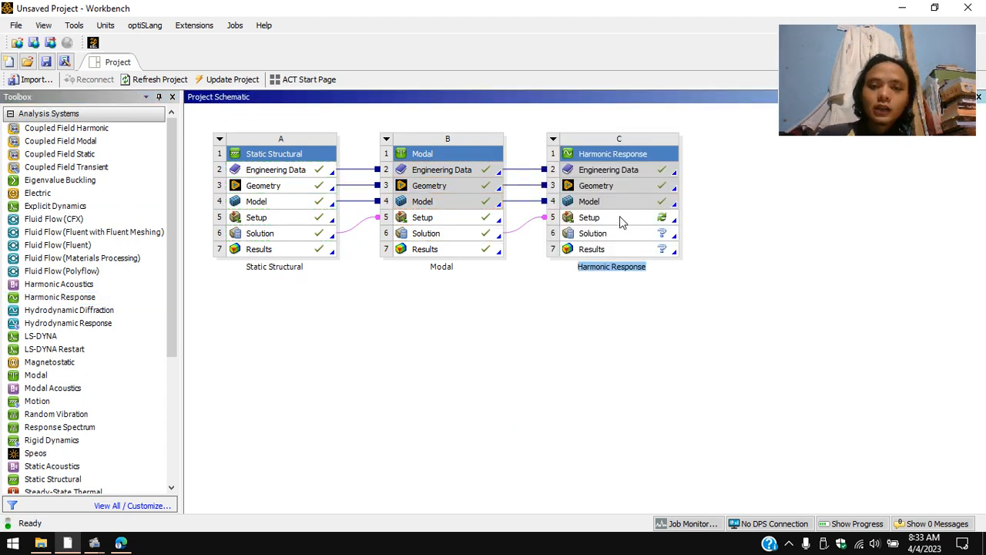
Open the Setup of the Harmonic Response system in Mechanical and bring the Mechanical window to the front.
click(628, 221)
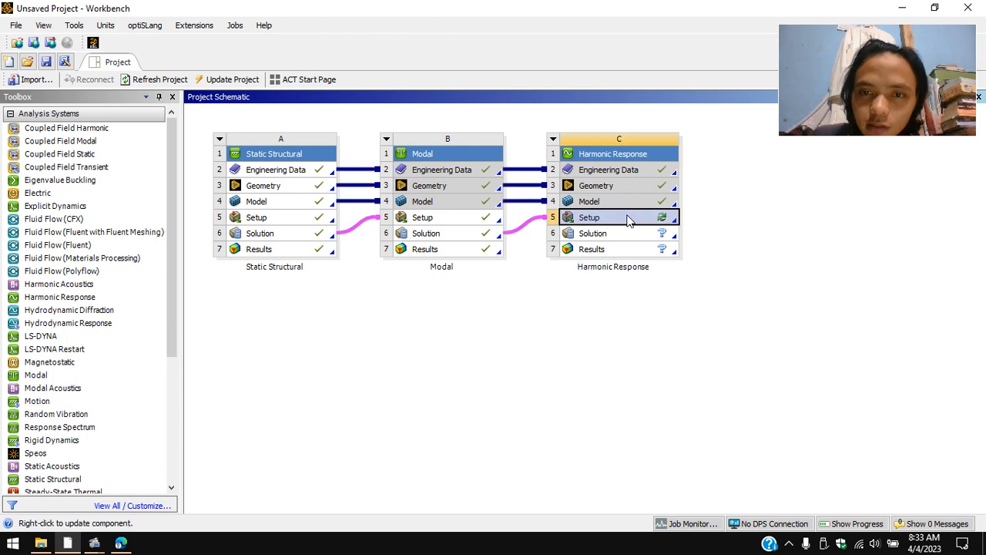
right_click(628, 221)
click(661, 225)
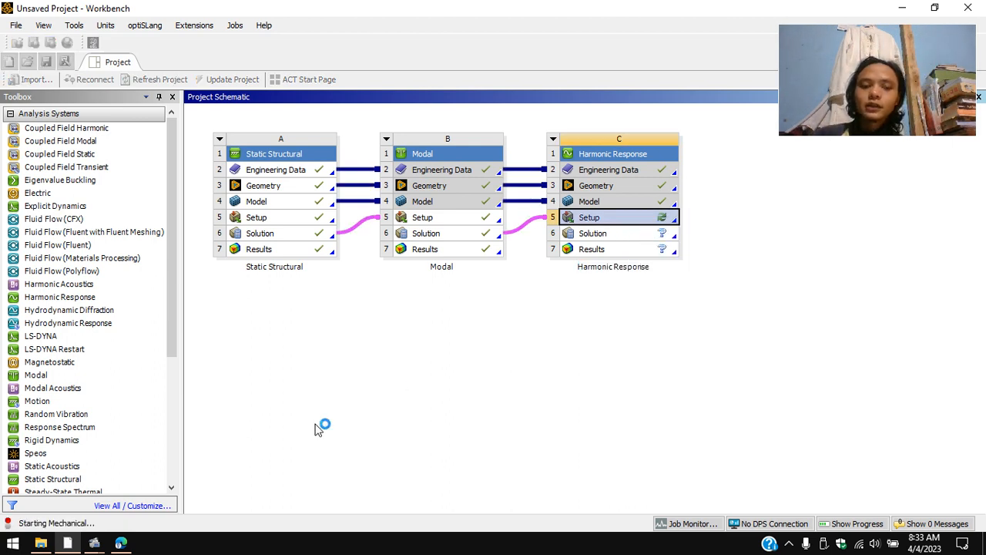
mouse_move(93, 544)
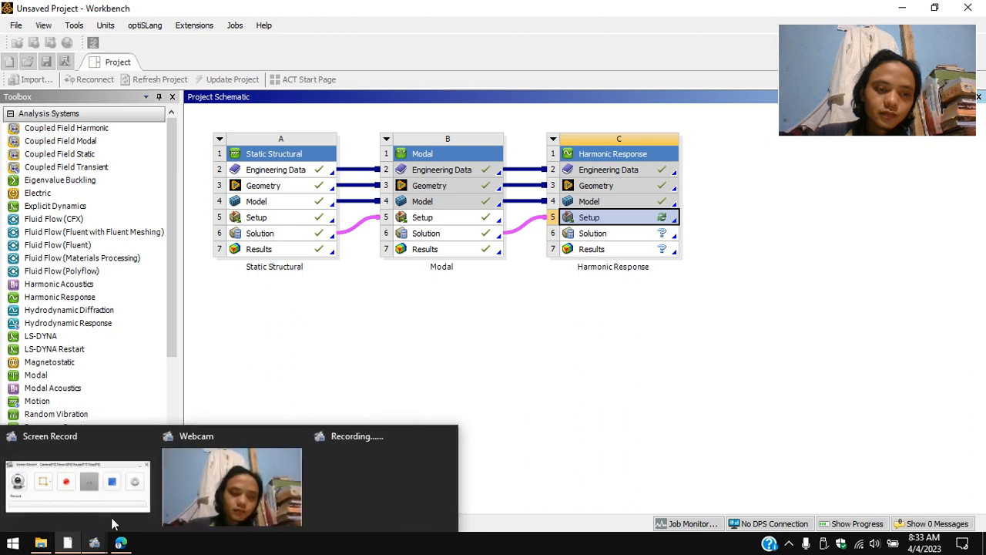
click(114, 516)
click(826, 446)
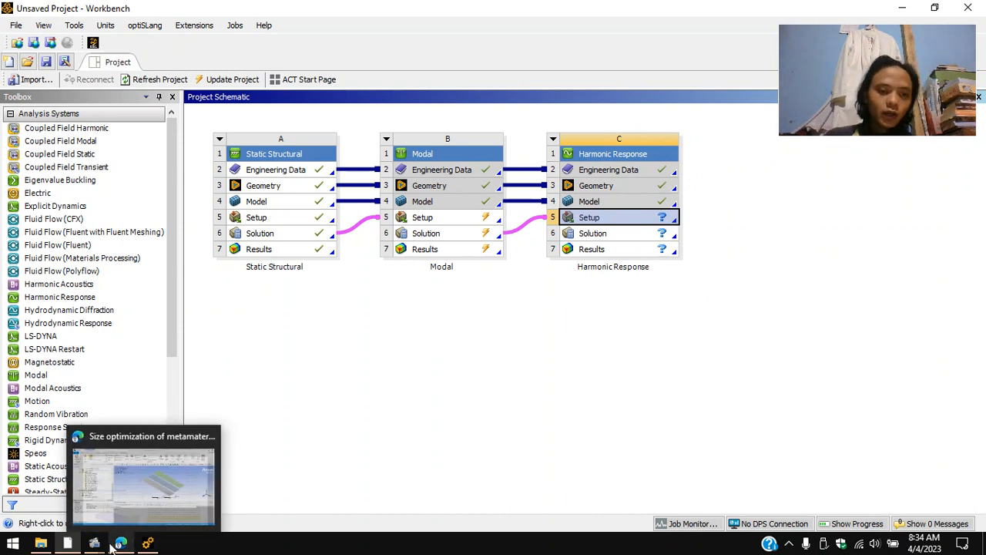
click(147, 543)
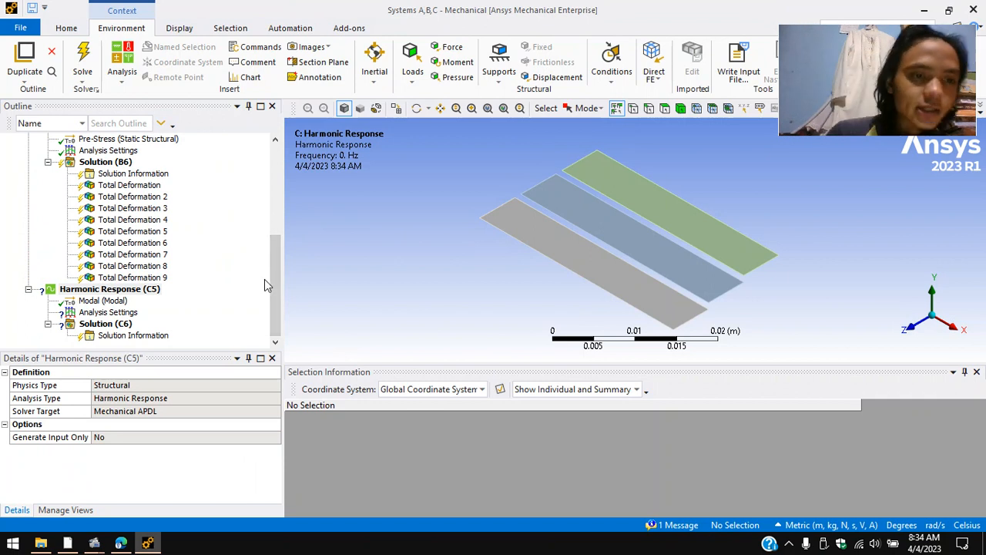
In the Harmonic Response analysis settings, set the frequency range maximum to 100 Hz and the solution intervals to 50.
click(141, 290)
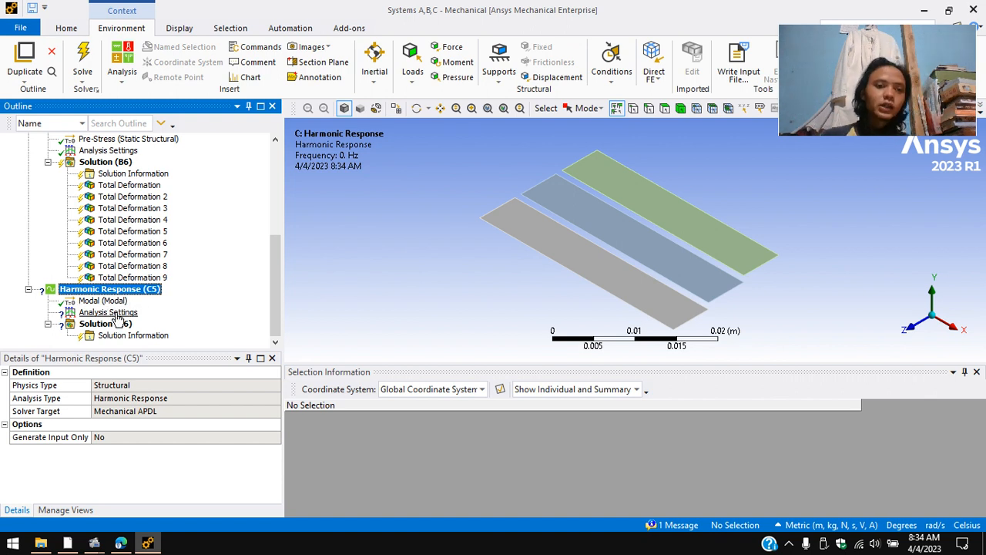
click(115, 312)
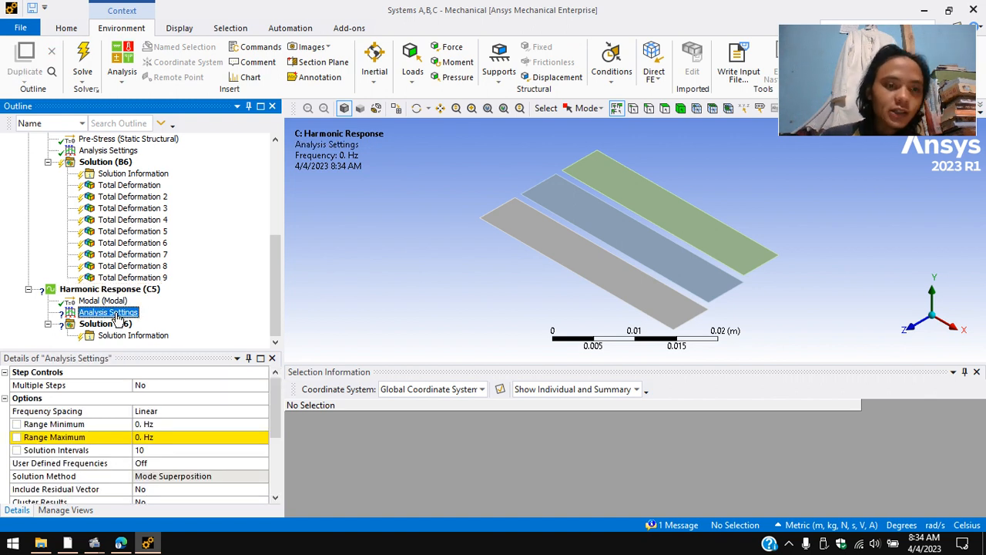
click(202, 437)
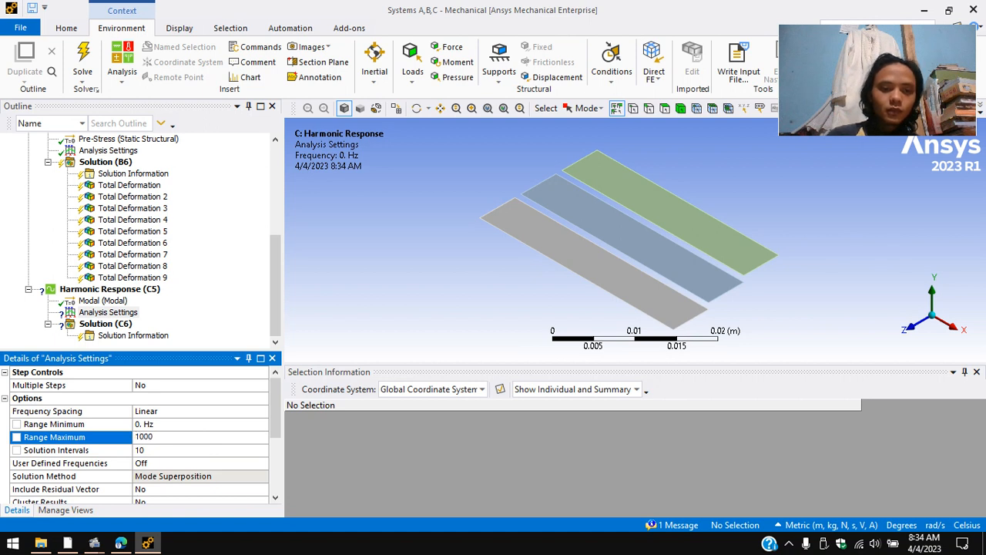
text(100)
key(Return)
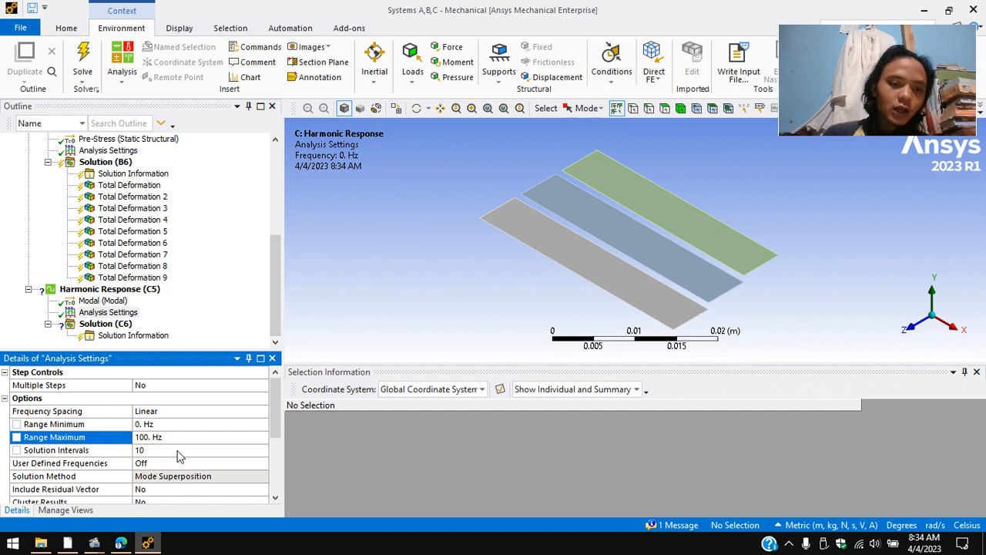
click(177, 453)
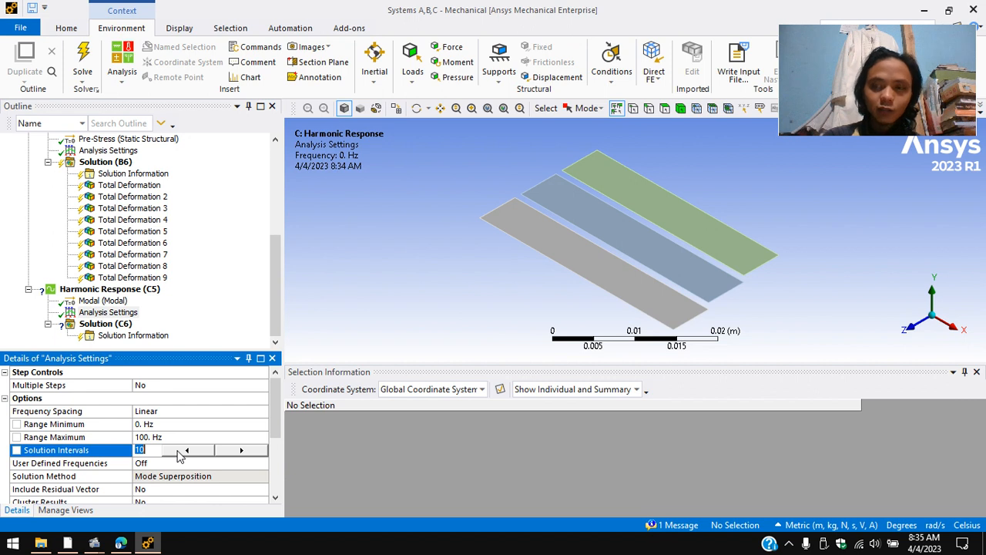
text(50)
key(Return)
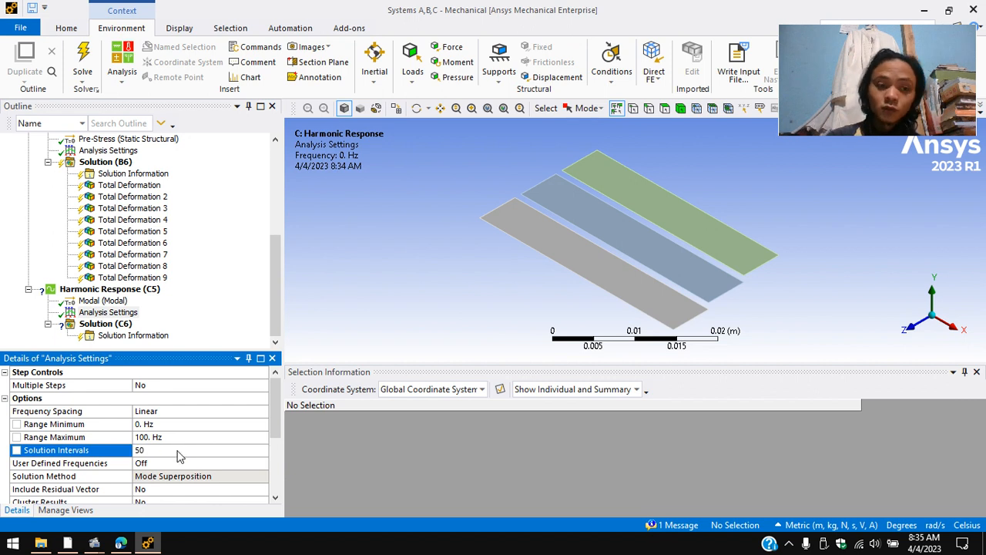
scroll(177, 456, down, 3)
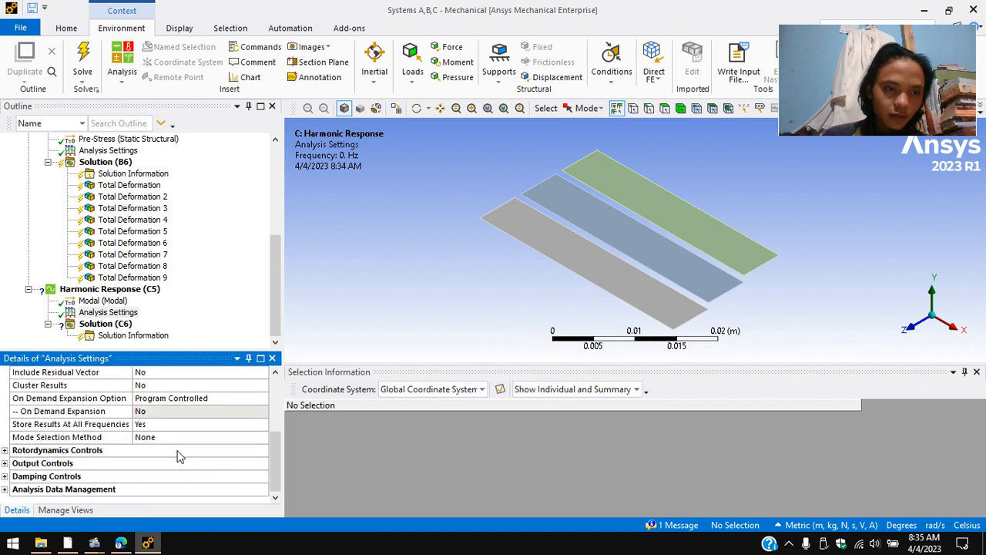
scroll(177, 456, up, 3)
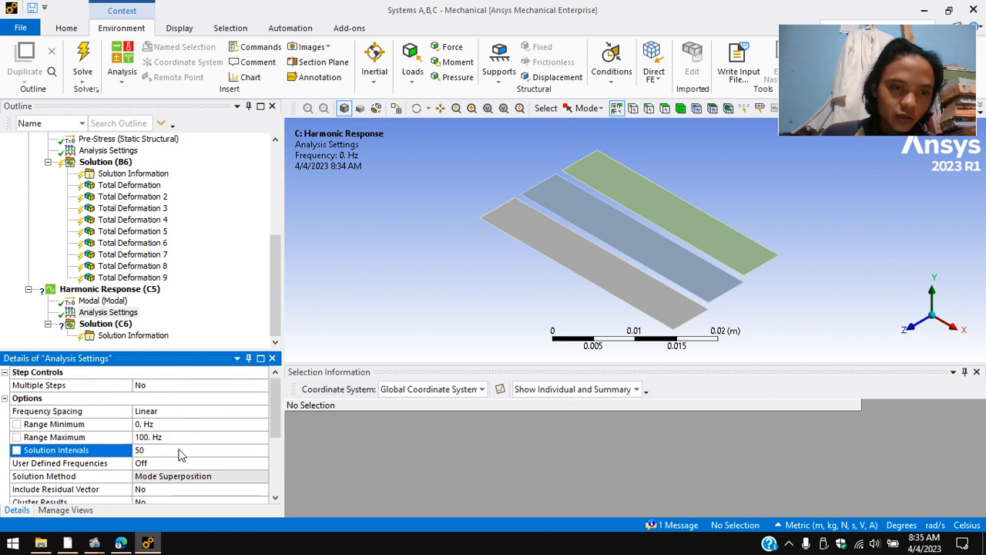
Add an Acceleration load to the Harmonic Response, defined by components with a Y component of -9.81 m/s².
click(99, 290)
right_click(100, 290)
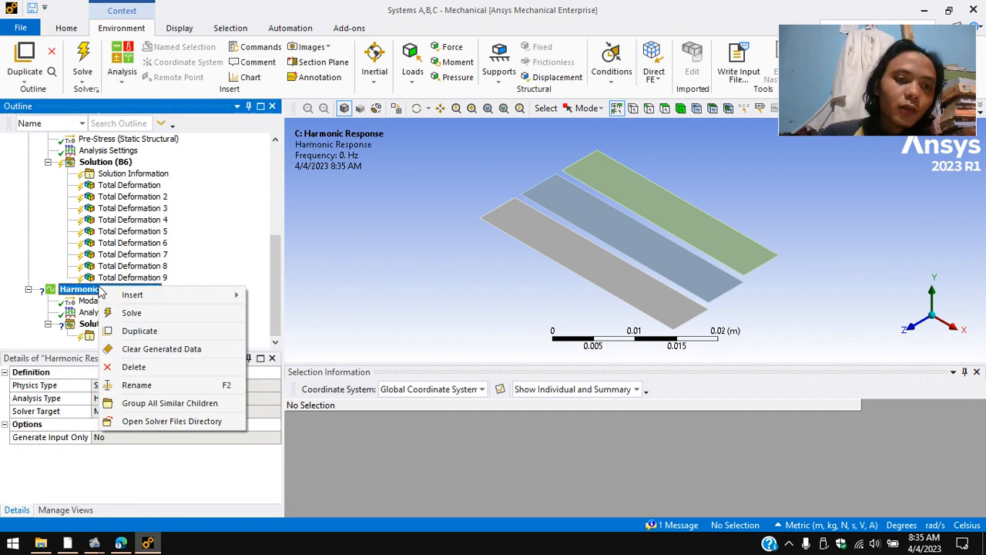
mouse_move(184, 299)
click(276, 301)
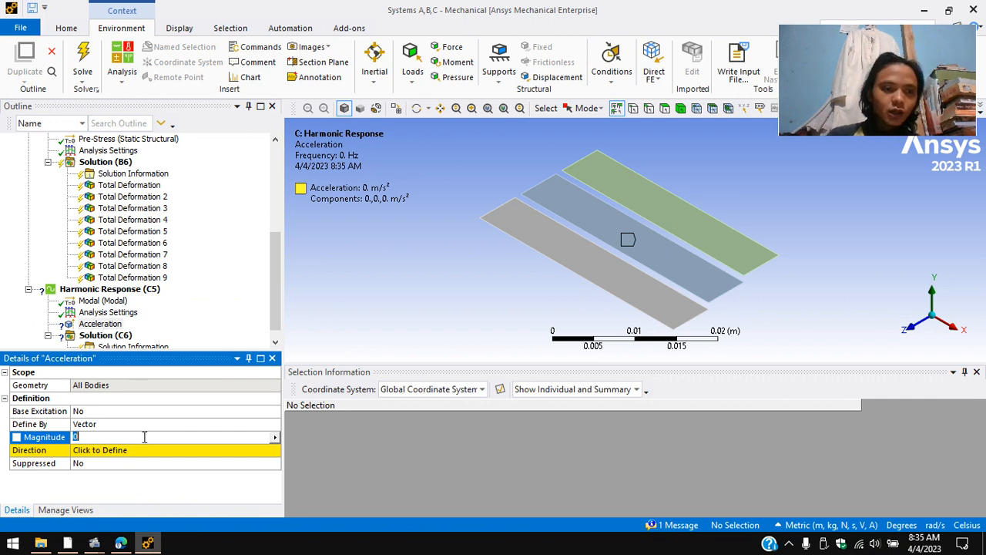
click(203, 423)
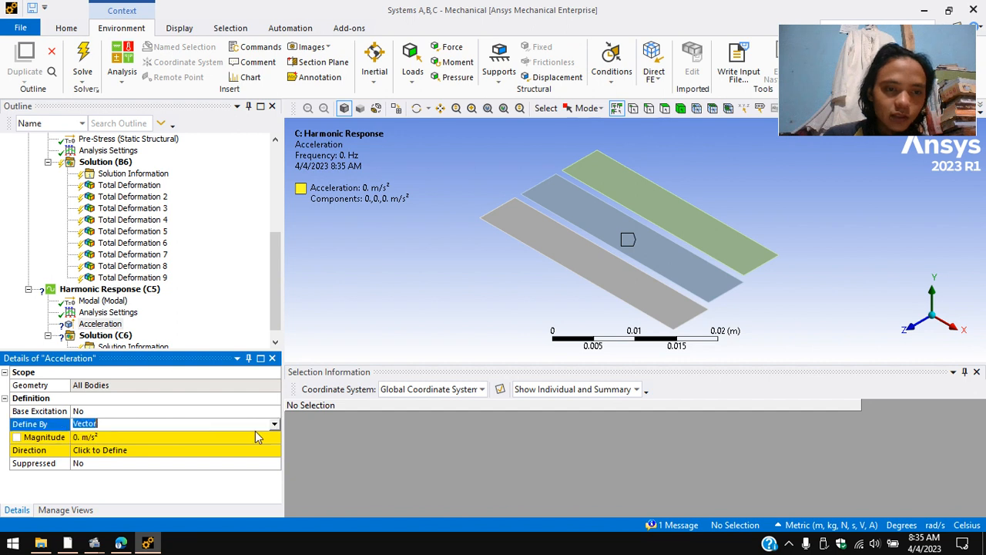
click(274, 424)
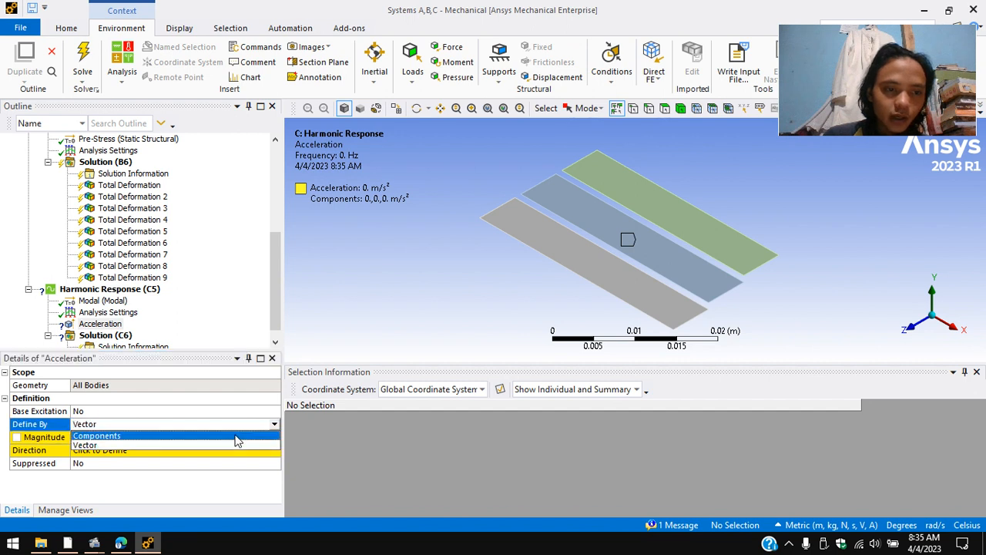
click(236, 436)
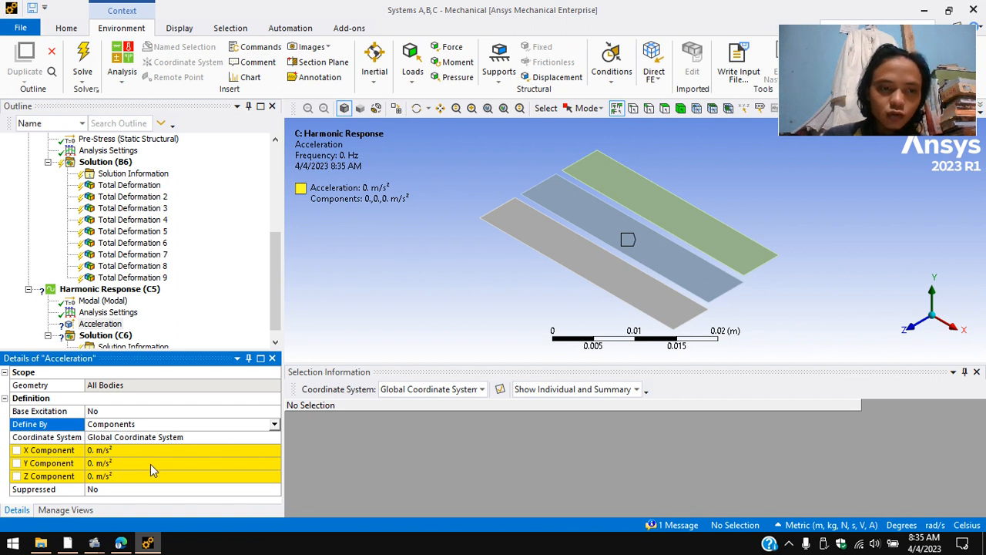
click(151, 465)
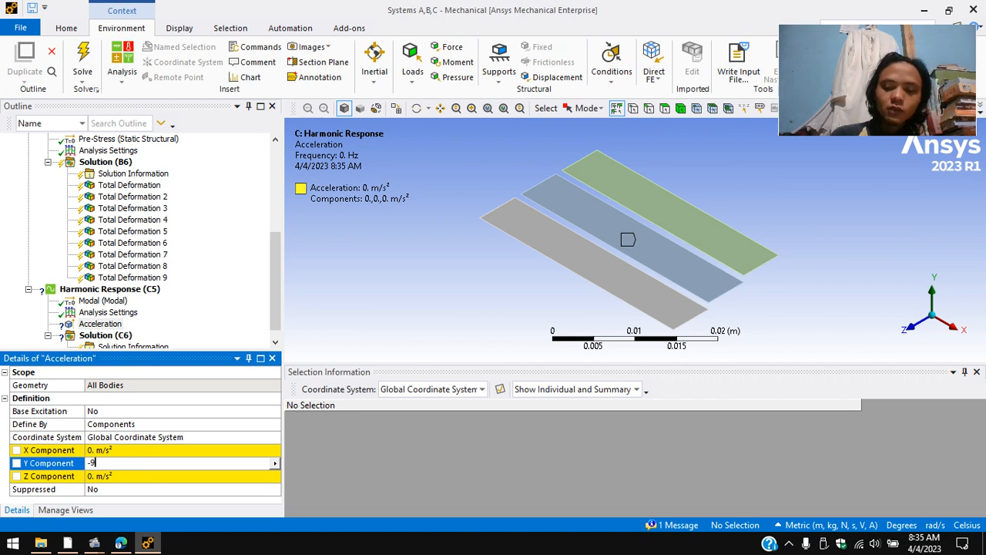
key(Return)
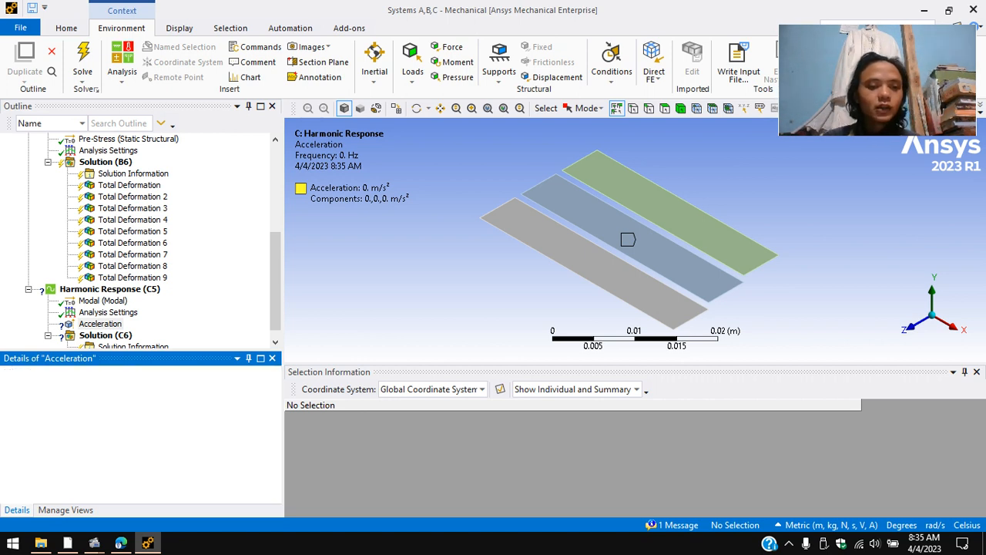
Add a deformation Frequency Response result to the Harmonic Response solution and scope it to the grey strip's face.
scroll(147, 322, down, 1)
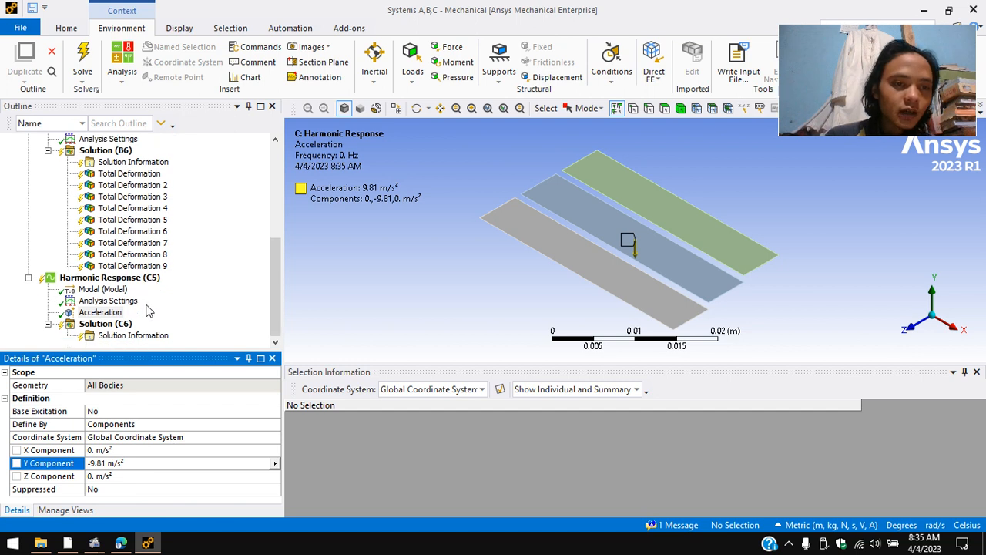
click(106, 328)
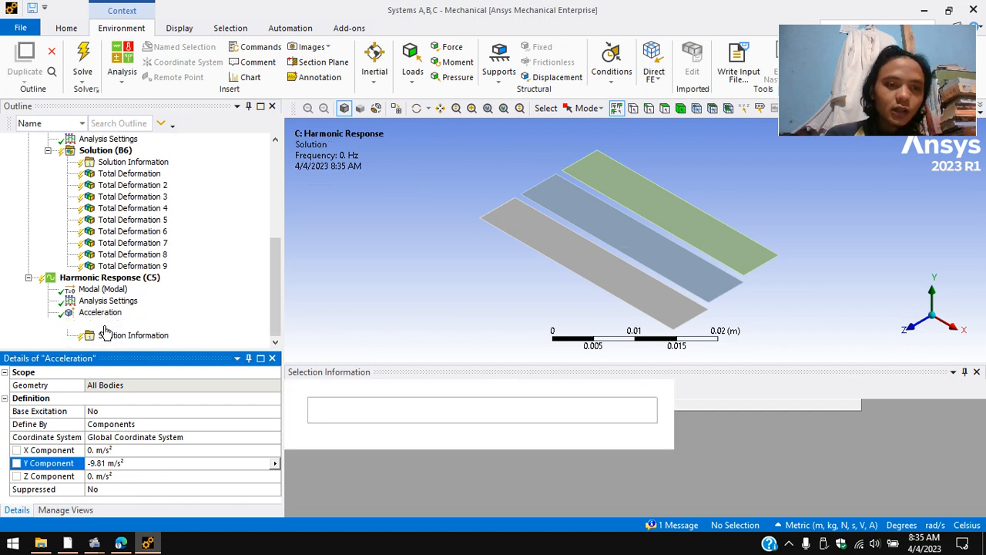
right_click(106, 325)
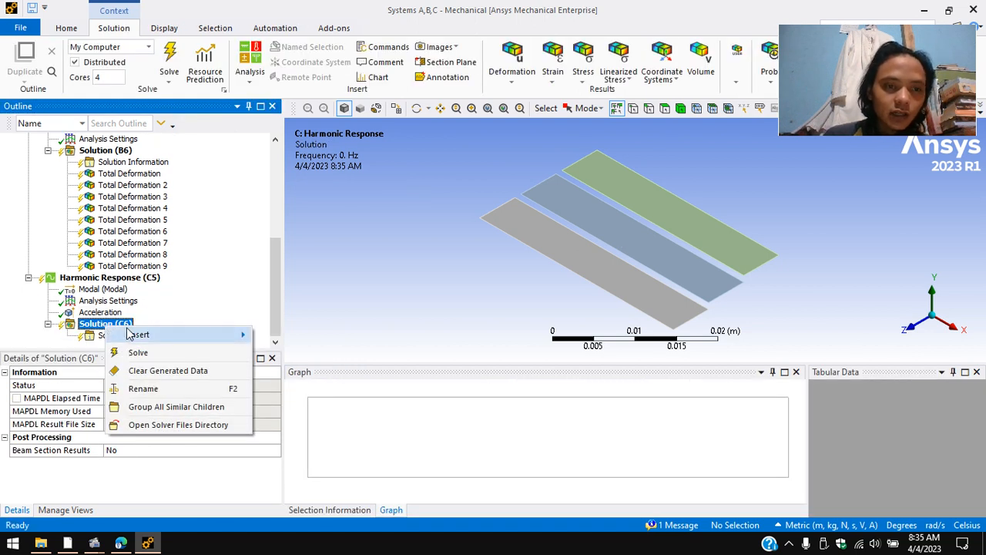
mouse_move(227, 333)
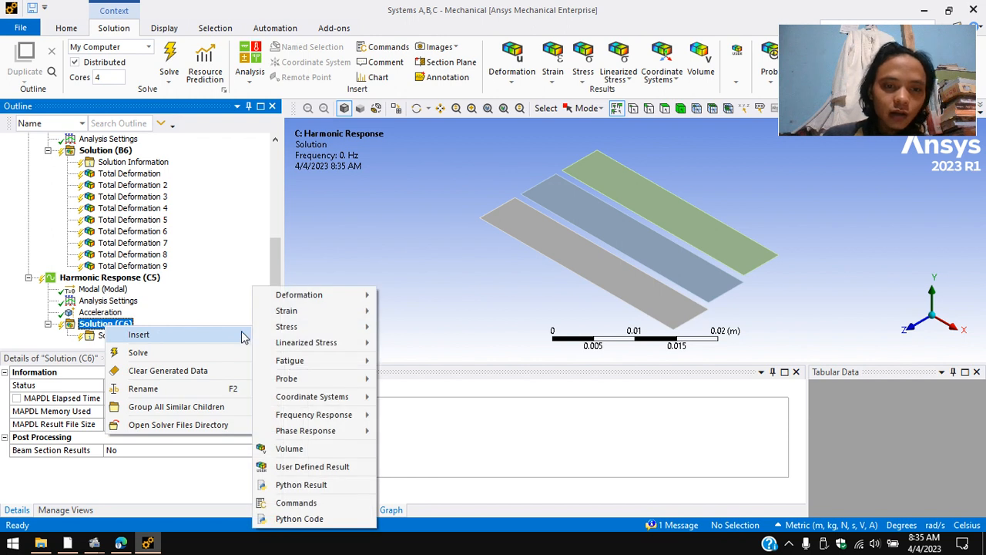
mouse_move(364, 418)
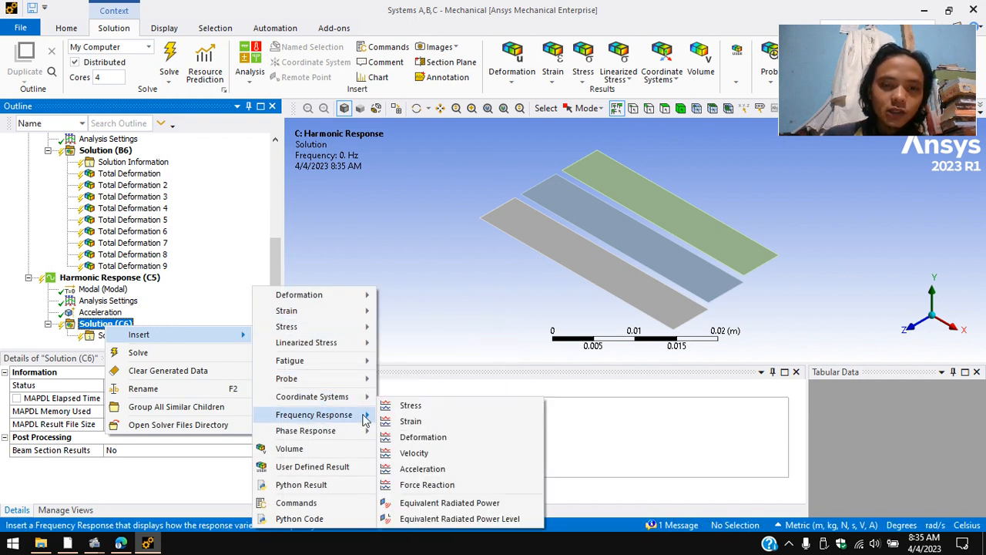
click(454, 439)
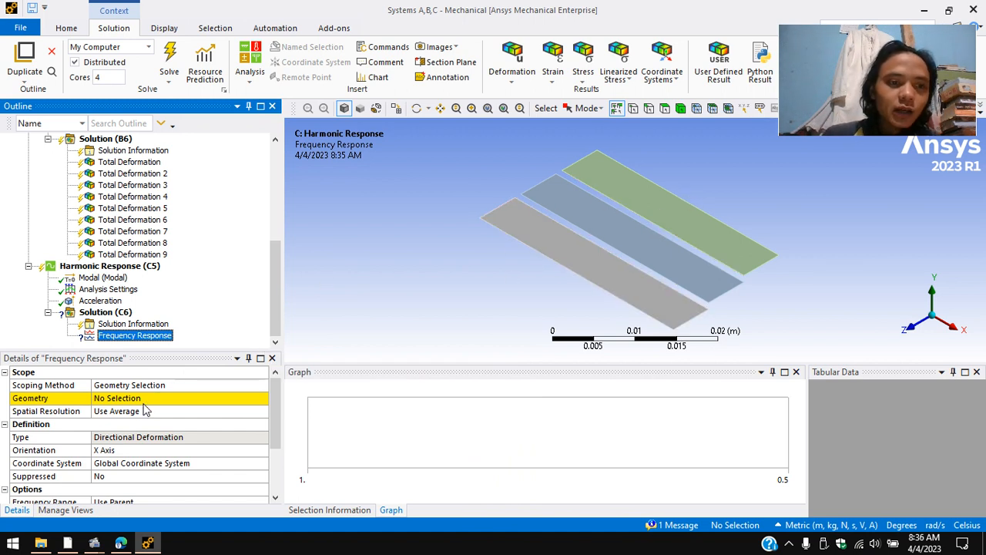
click(128, 398)
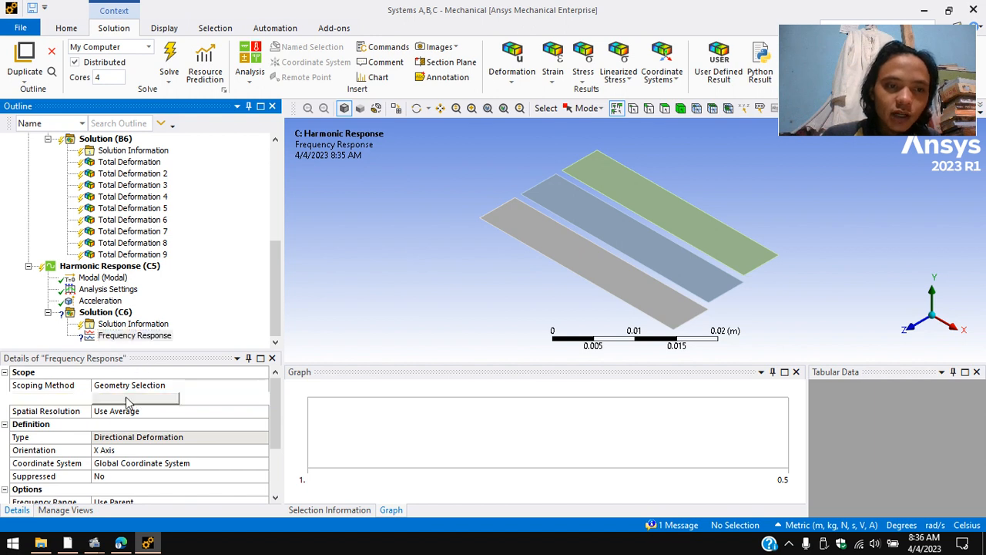
click(581, 249)
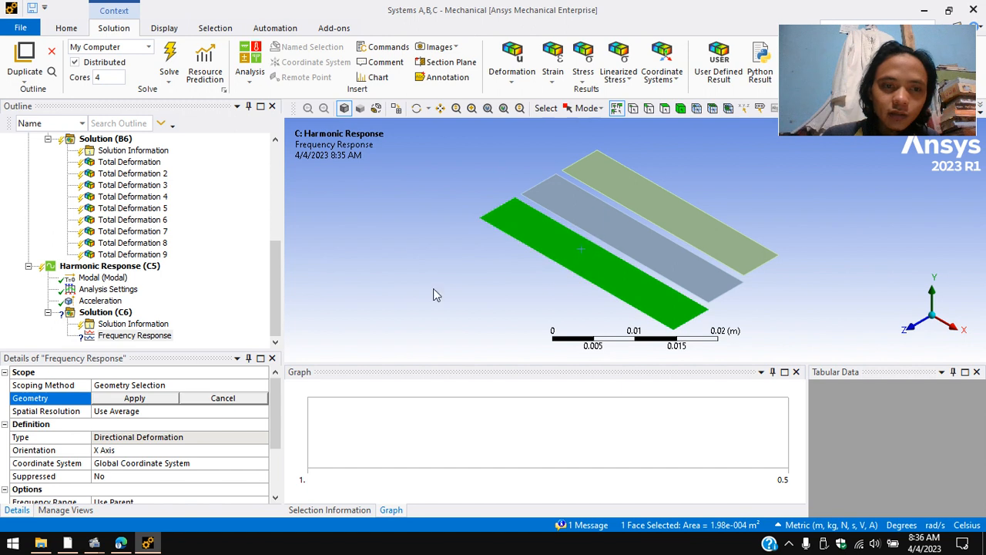
click(158, 401)
Rename the grey strip's frequency response result as Frequency Response 33mm.
right_click(150, 339)
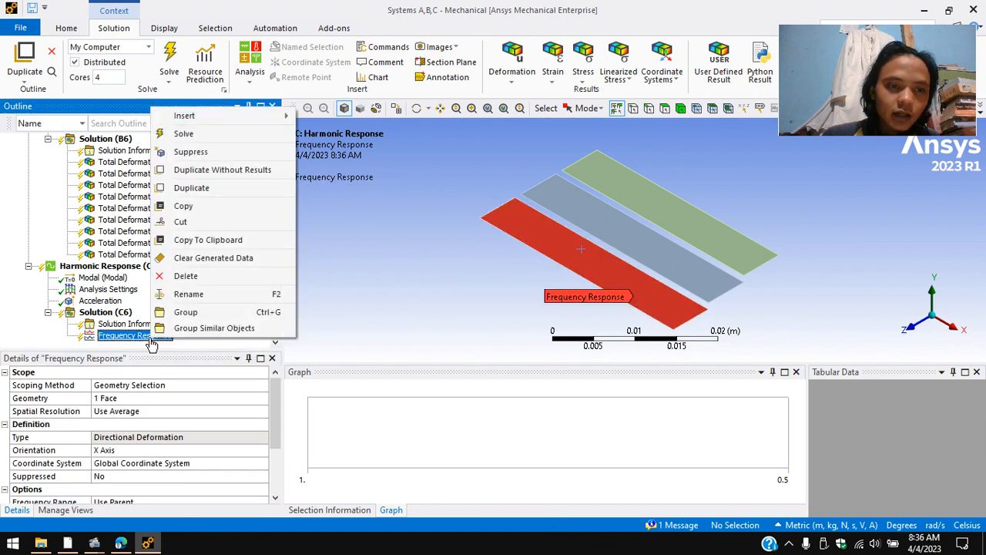
click(193, 294)
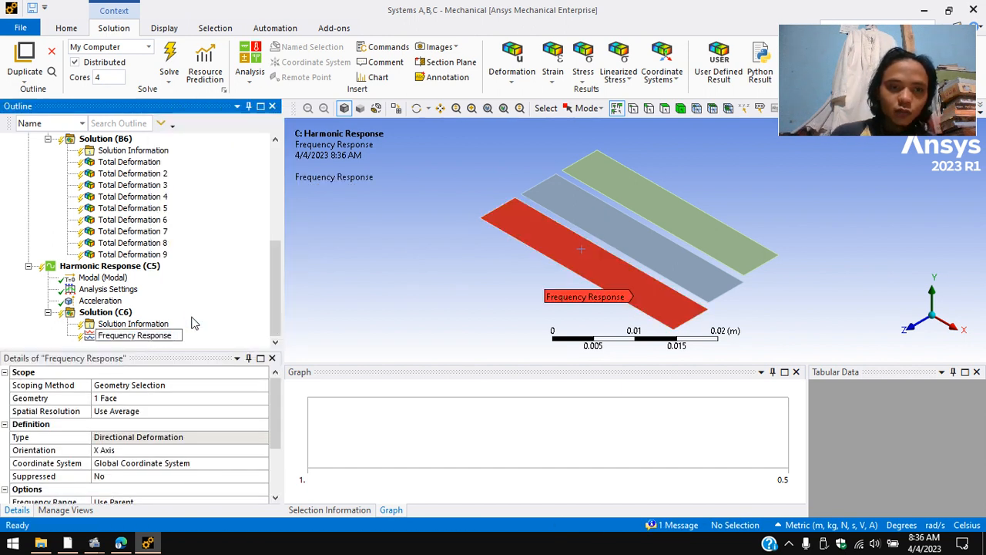
text(33mm)
key(Return)
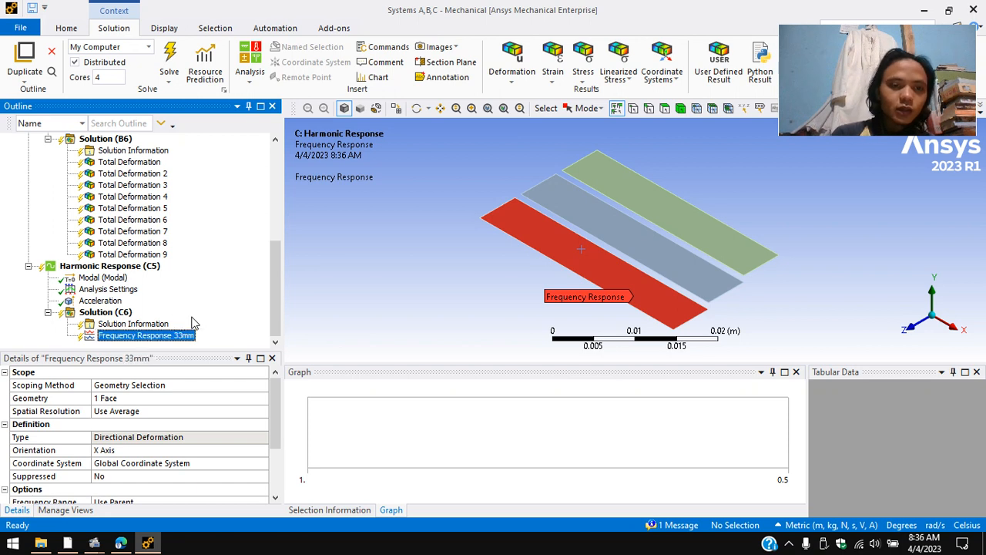
Add a deformation Frequency Response result to the Harmonic Response solution and scope it to the middle blue-grey strip's face.
right_click(107, 312)
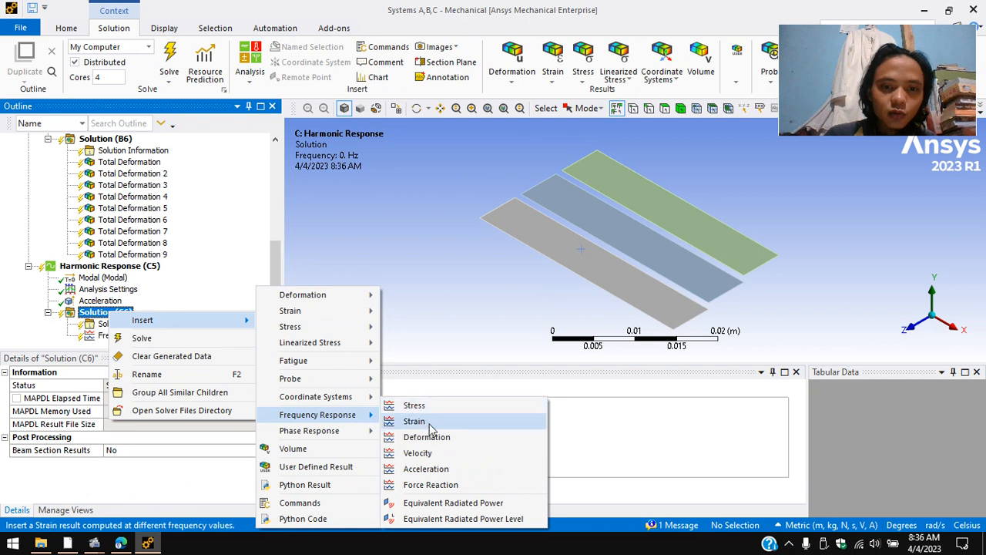
click(389, 437)
click(163, 398)
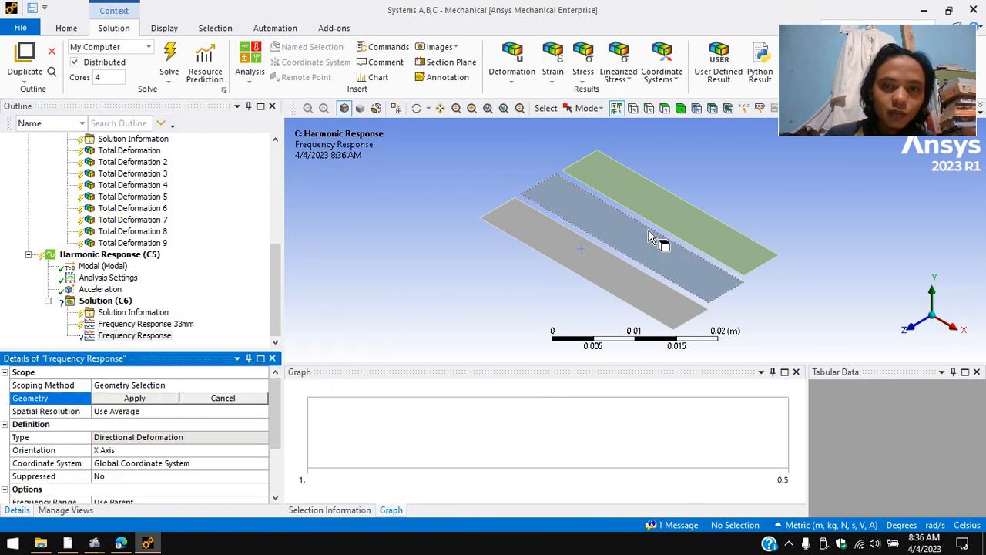
click(649, 255)
click(151, 411)
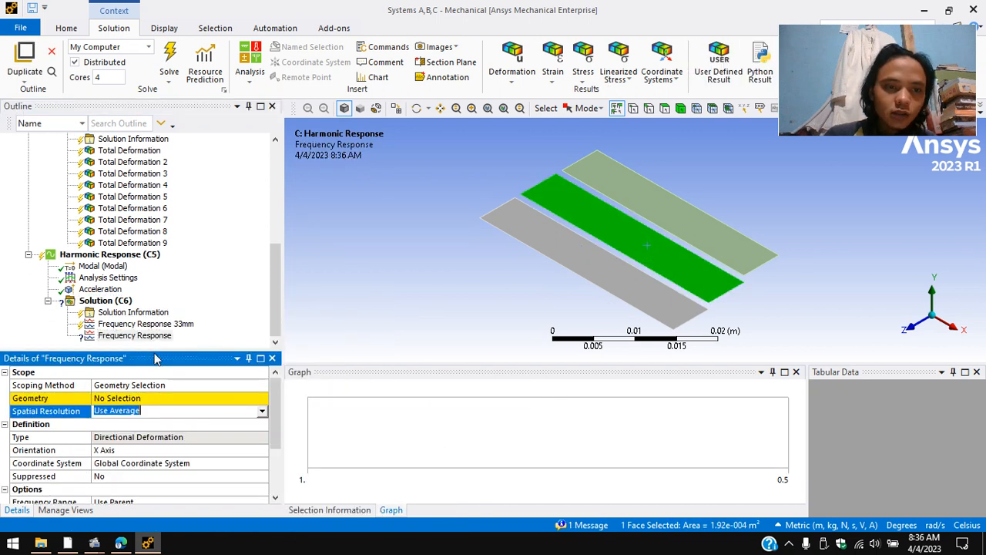
click(180, 398)
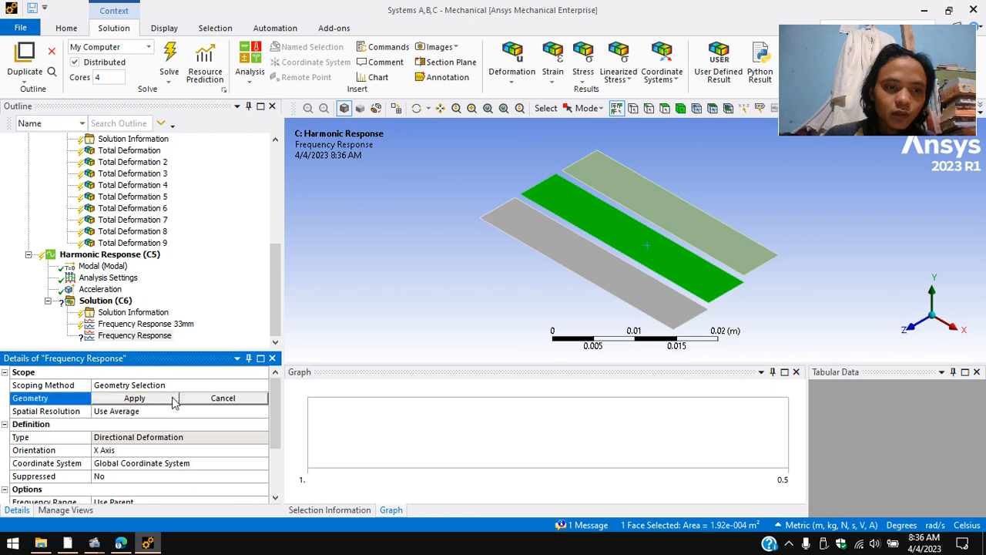
click(174, 399)
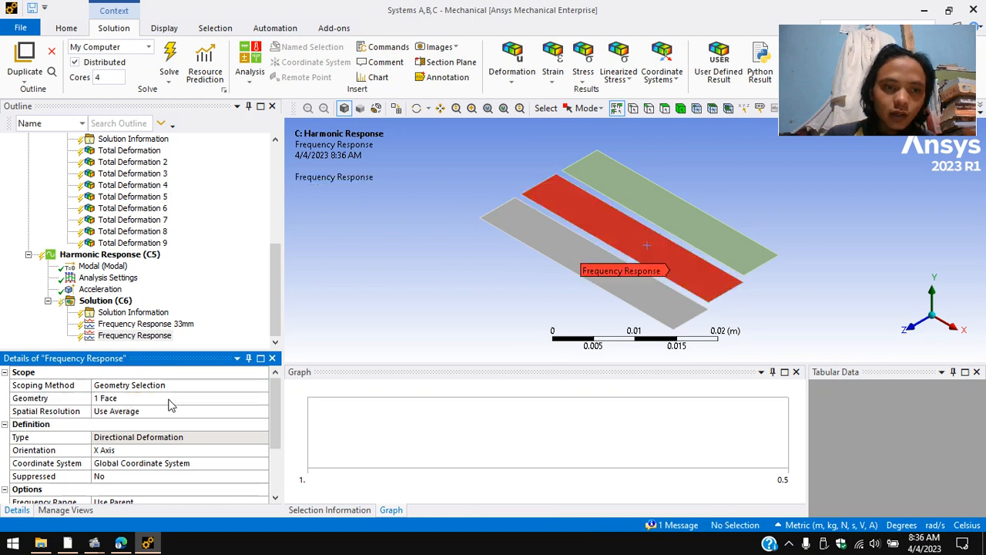
Rename the middle strip's frequency response result as Frequency Response 32mm.
right_click(139, 335)
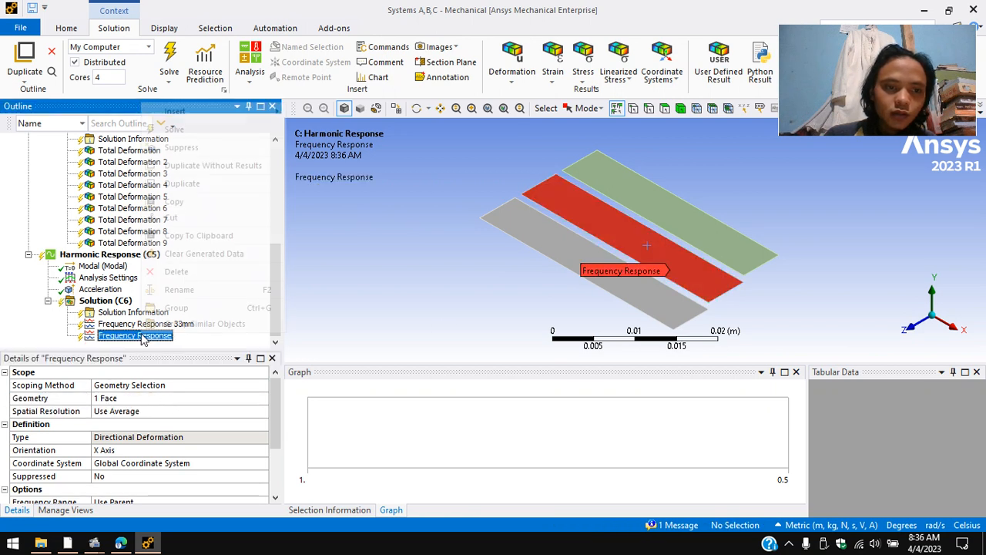
click(192, 289)
key(End)
text(32mm)
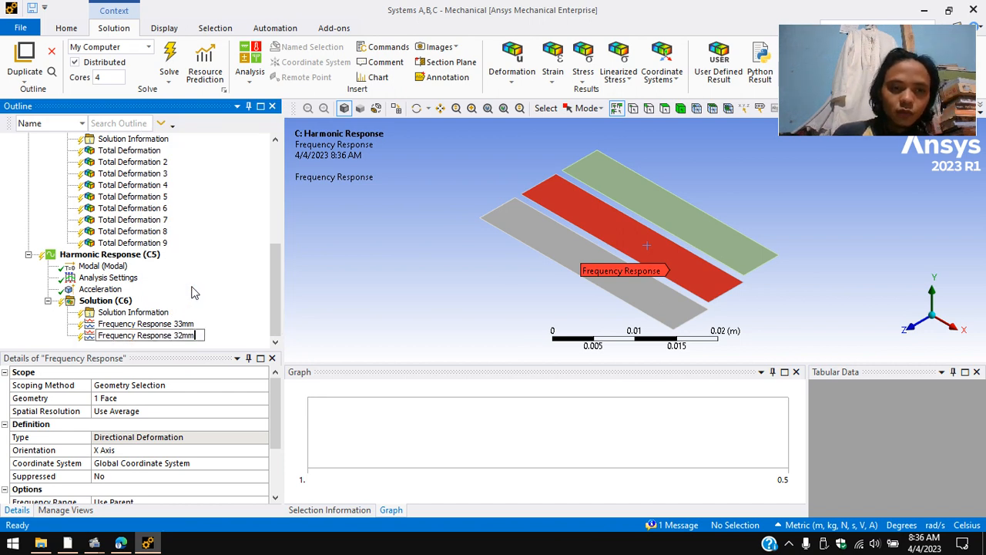
key(Return)
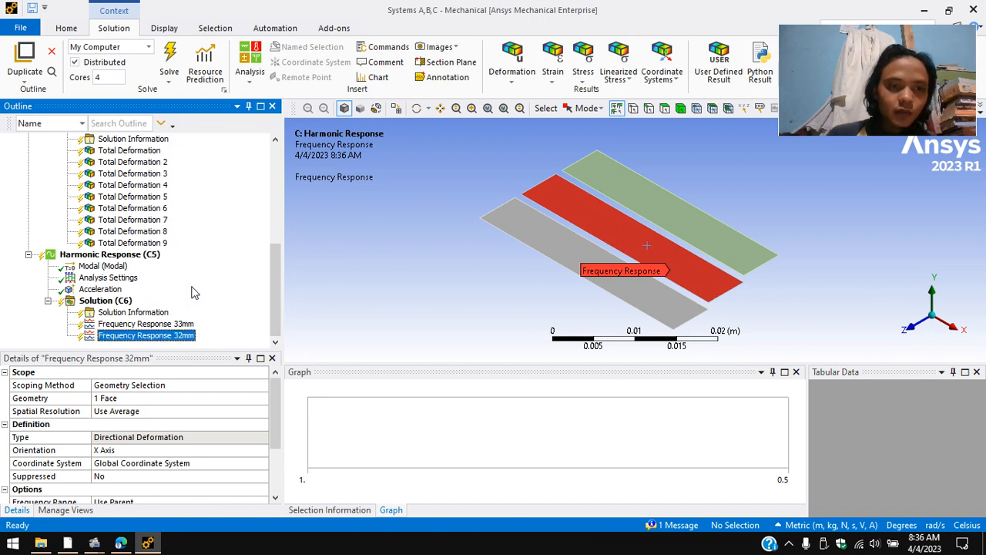
Add another deformation Frequency Response result to the Harmonic Response solution and scope it to the green strip's face.
right_click(107, 301)
mouse_move(193, 304)
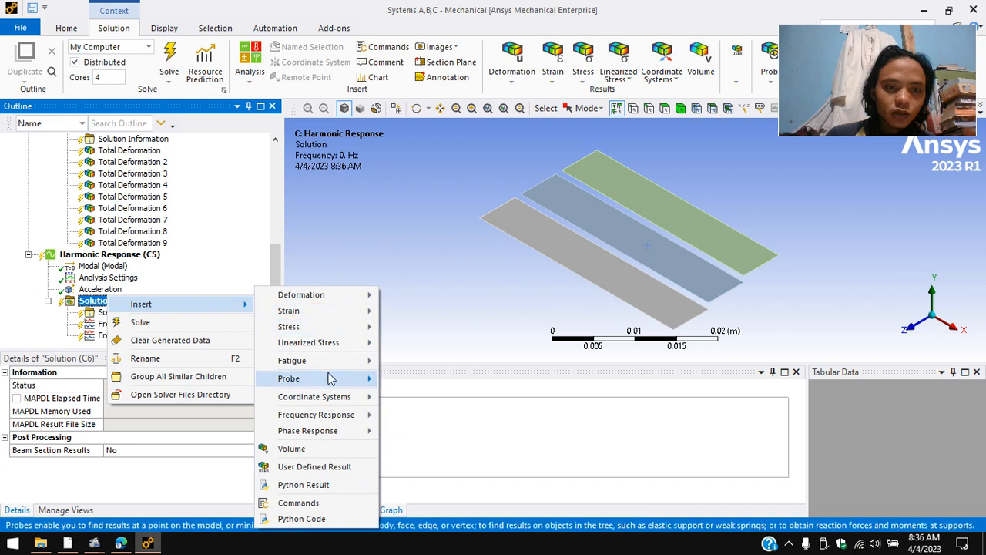
mouse_move(315, 414)
click(419, 436)
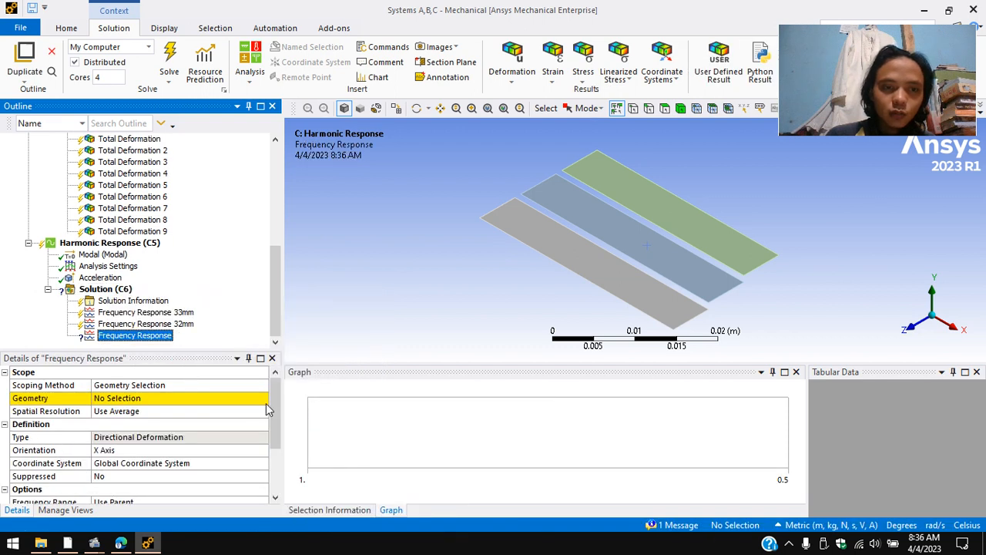
click(144, 397)
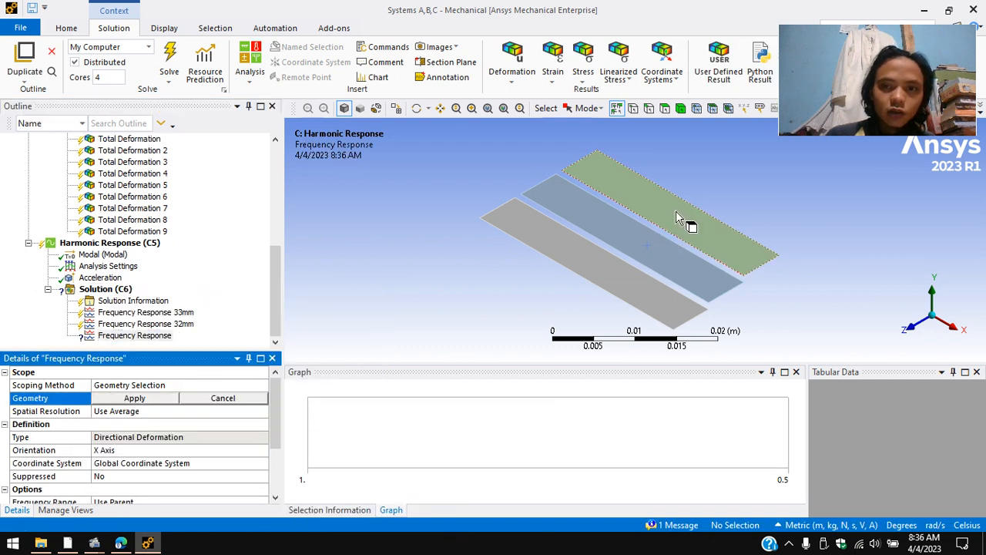
click(675, 212)
click(177, 397)
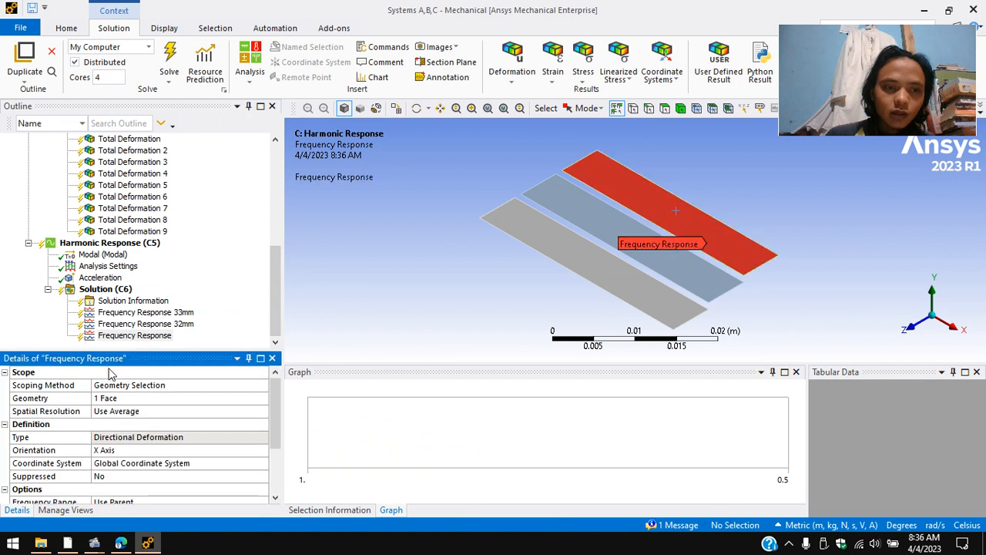
Rename the green strip's frequency response result as Frequency Response 31mm.
right_click(142, 336)
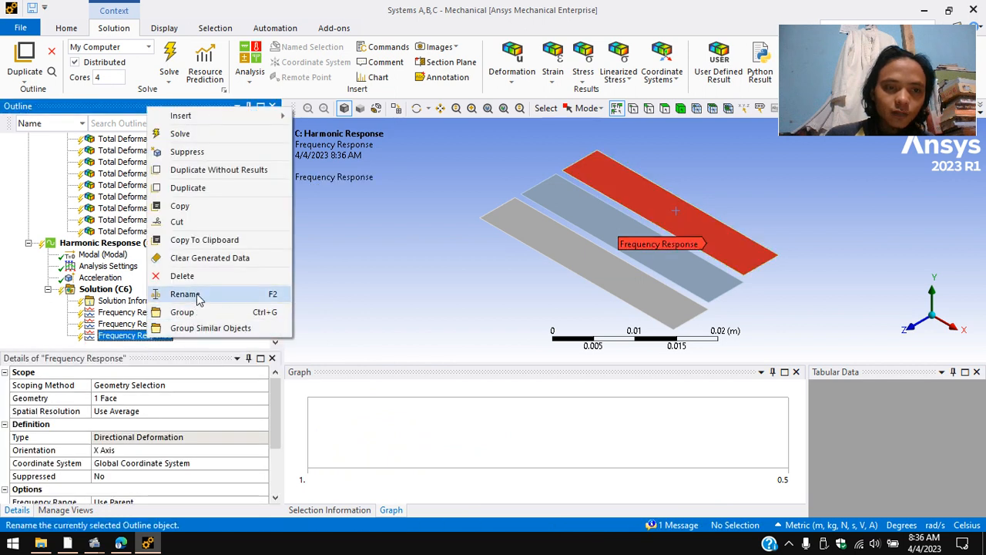
click(185, 294)
key(End)
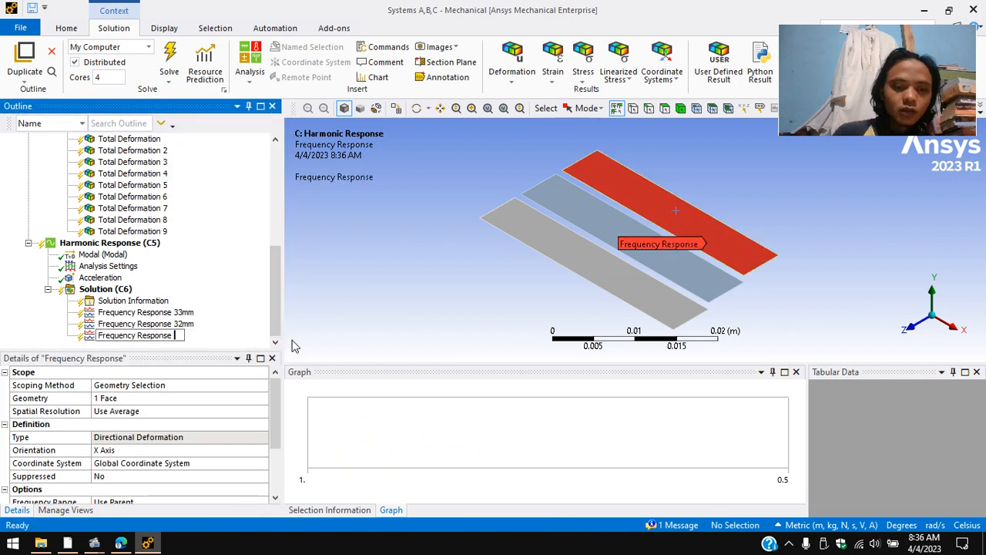
text(31mm)
key(Return)
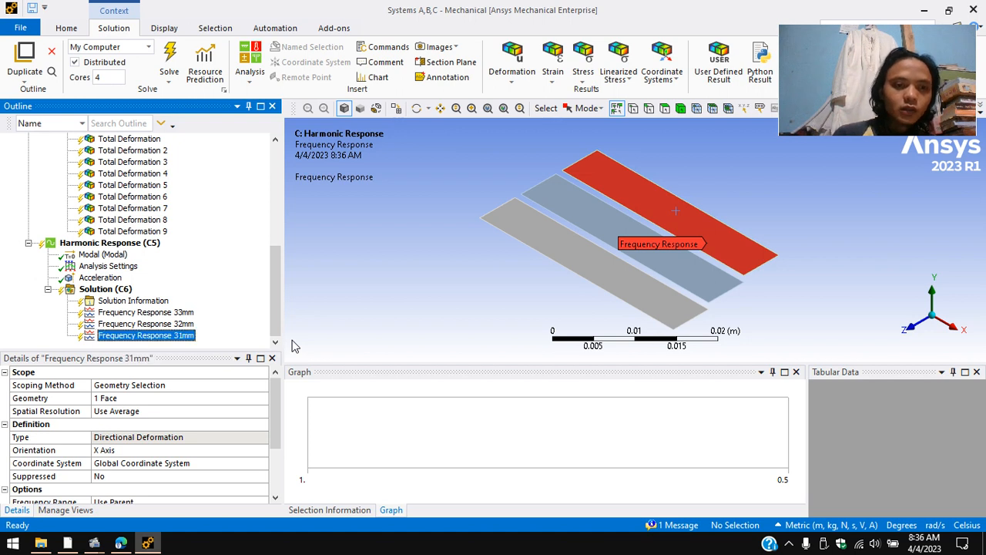
Add a combined deformation Frequency Response result to the Harmonic Response solution, scoped to the faces of all three strips.
click(116, 289)
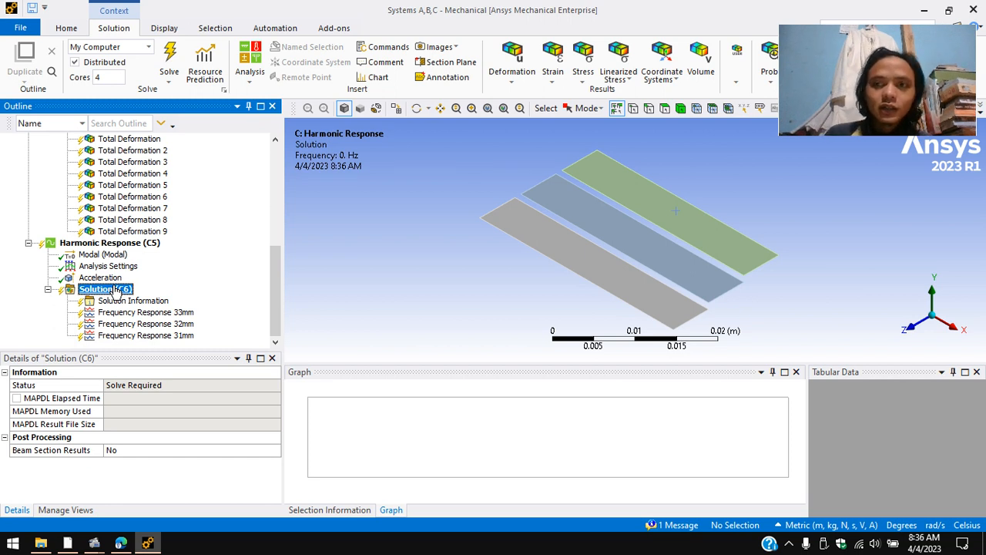
right_click(115, 291)
mouse_move(193, 293)
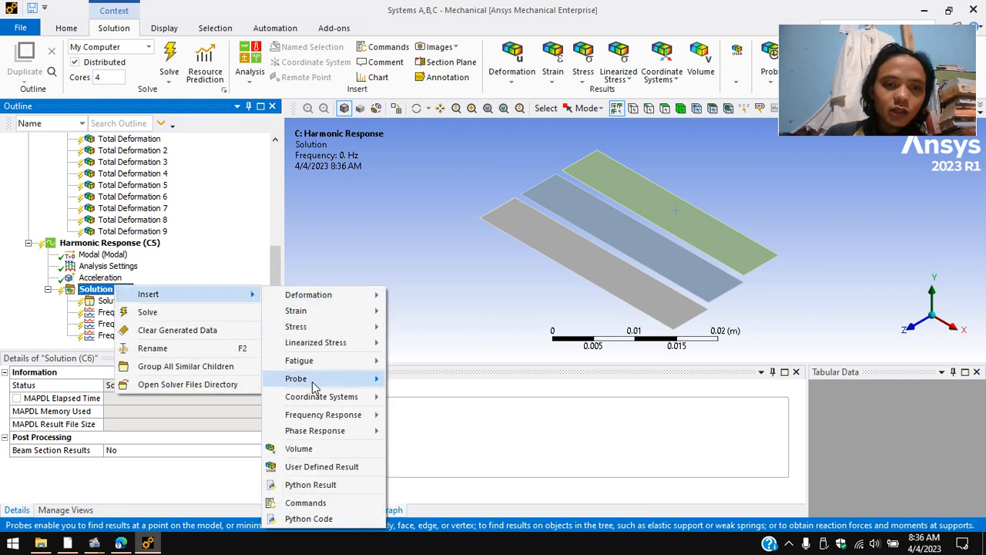
mouse_move(329, 413)
click(416, 434)
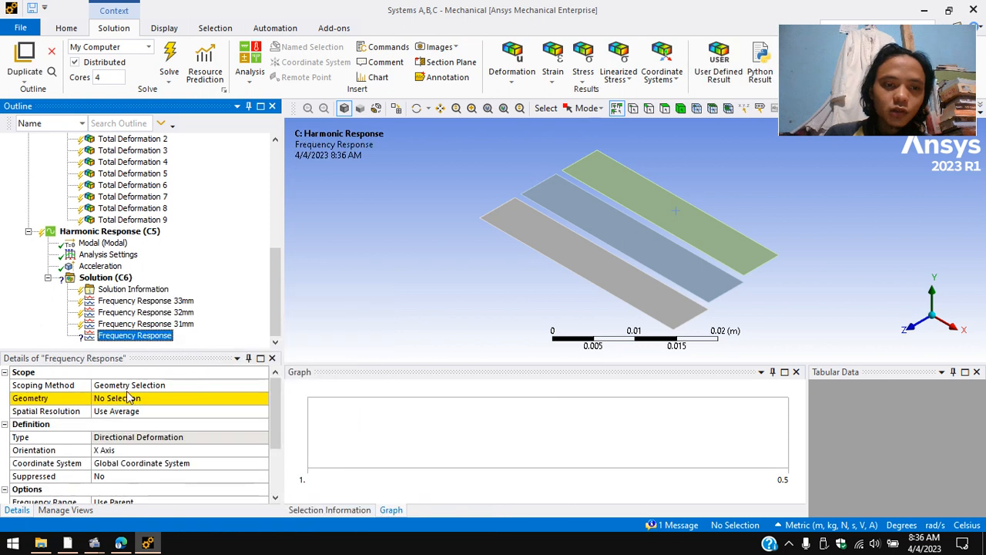
click(113, 398)
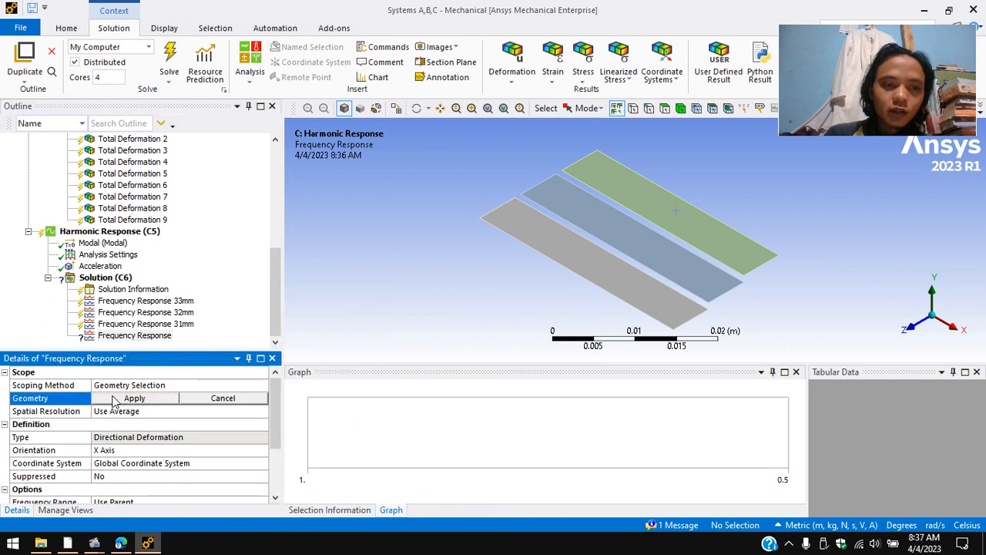
click(586, 255)
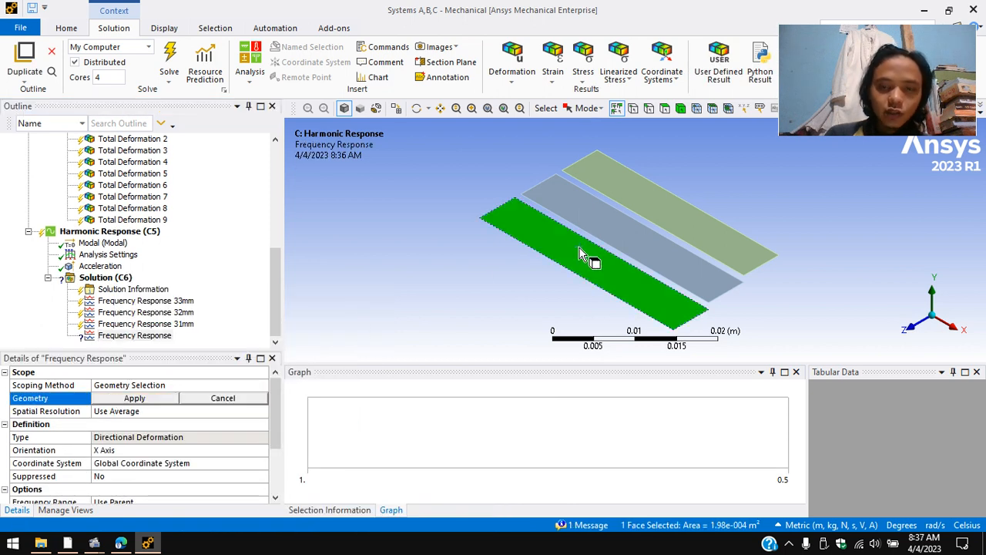
ctrl+click(621, 245)
ctrl+click(656, 197)
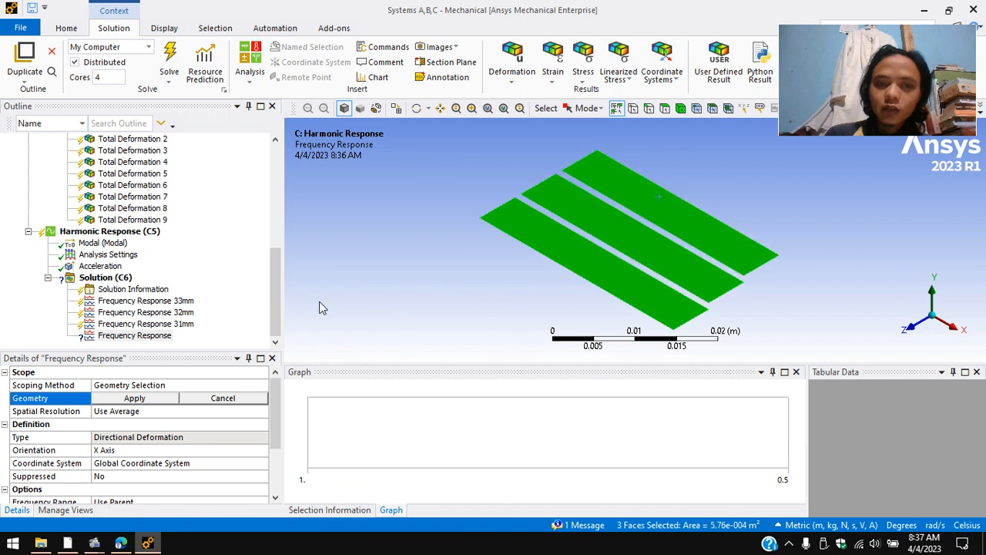
click(162, 397)
Solve the Harmonic Response analysis with its frequency response results.
right_click(156, 336)
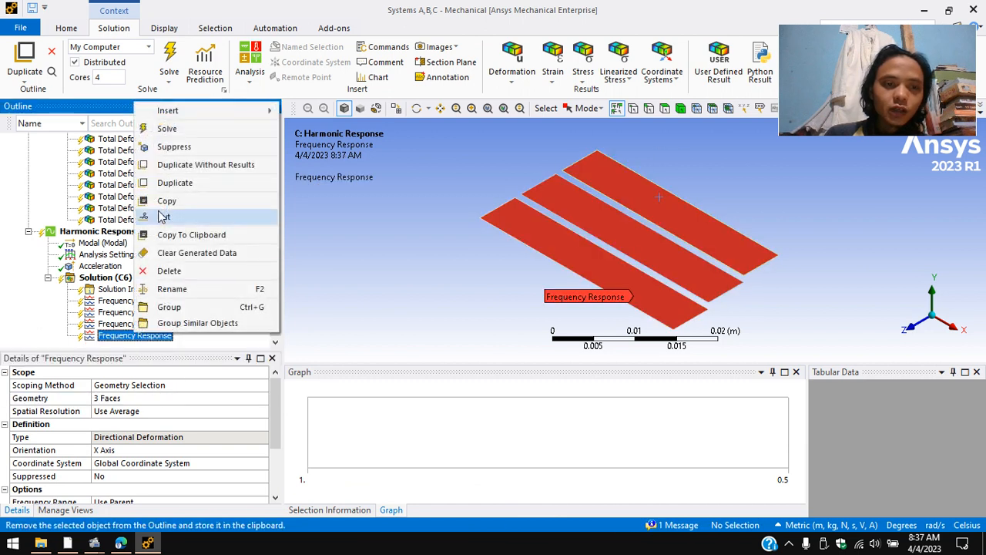
click(169, 131)
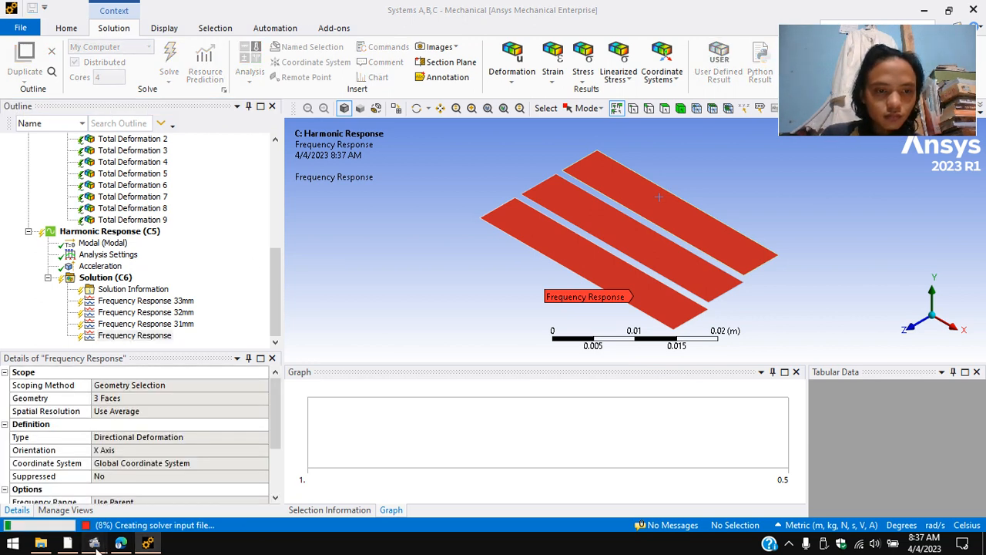
mouse_move(94, 543)
click(115, 496)
click(825, 445)
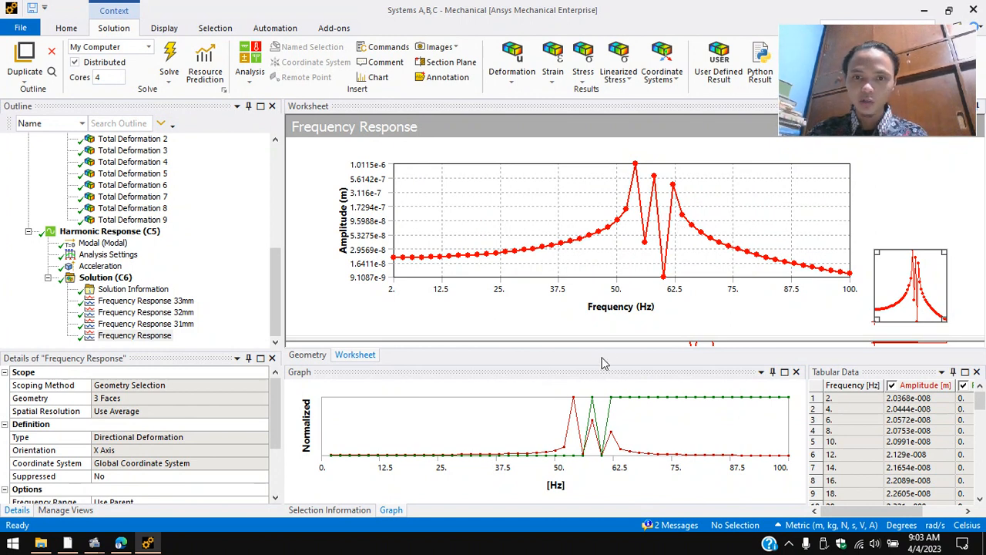
Examine the phase angle plot below the amplitude plot of the combined frequency response, and restore the amplitude plot's size.
drag(611, 341, 617, 239)
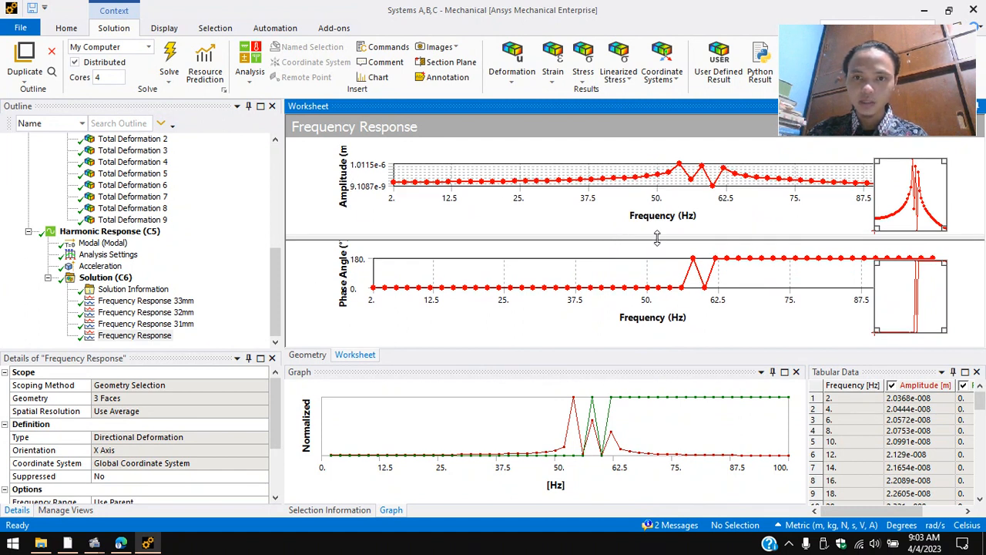
drag(657, 239, 637, 345)
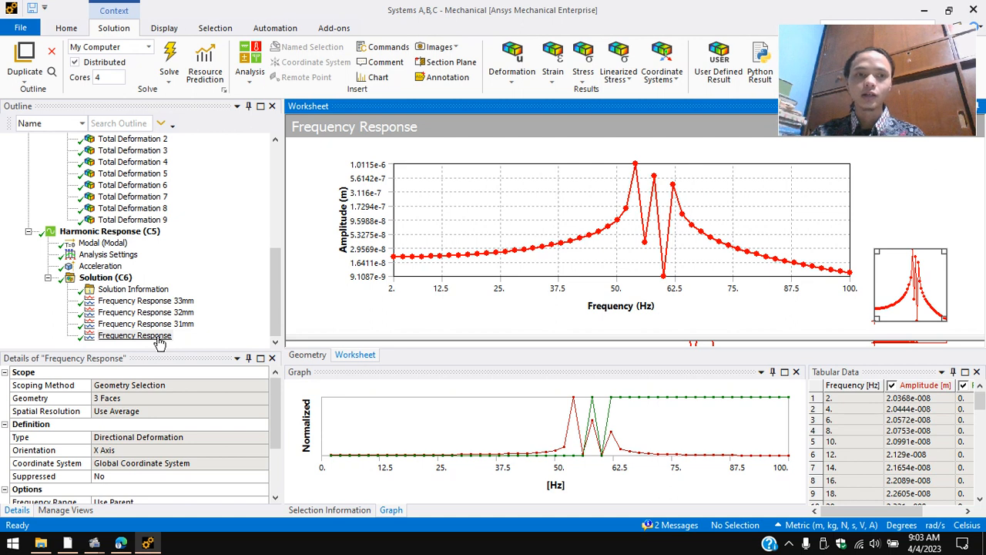
Compare the Frequency Response 33mm plot with the first Total Deformation result and mode frequencies of the Modal solution.
click(161, 303)
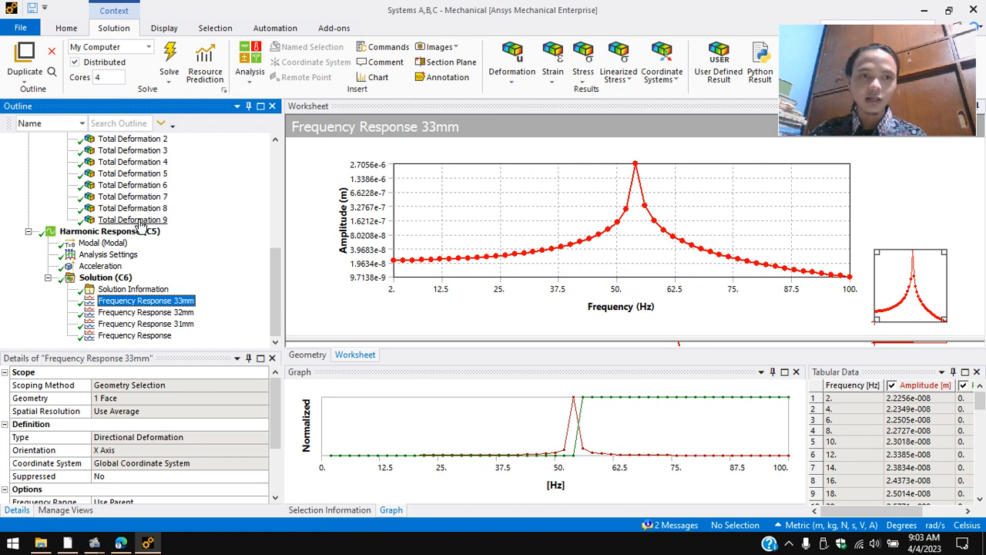
scroll(146, 232, up, 3)
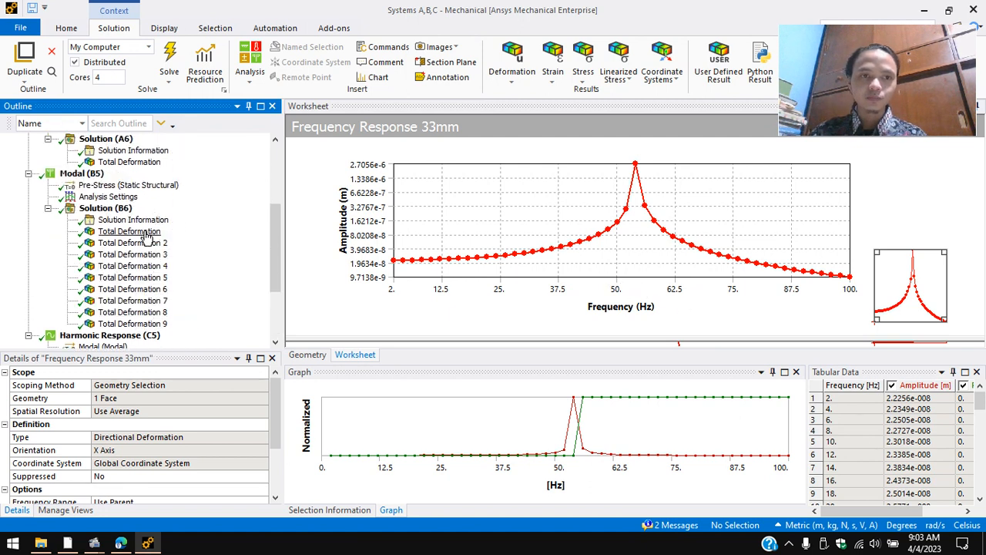
click(146, 233)
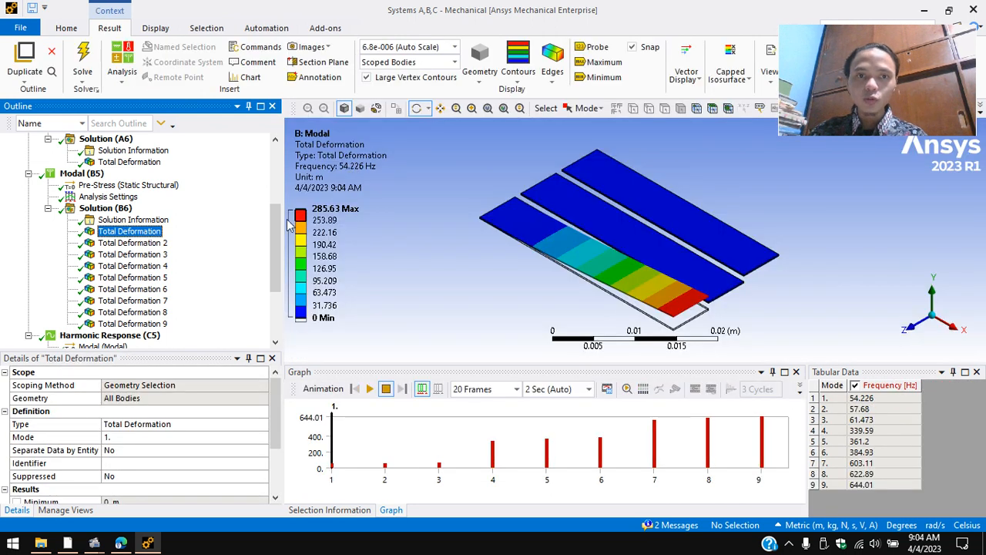
scroll(161, 292, down, 1)
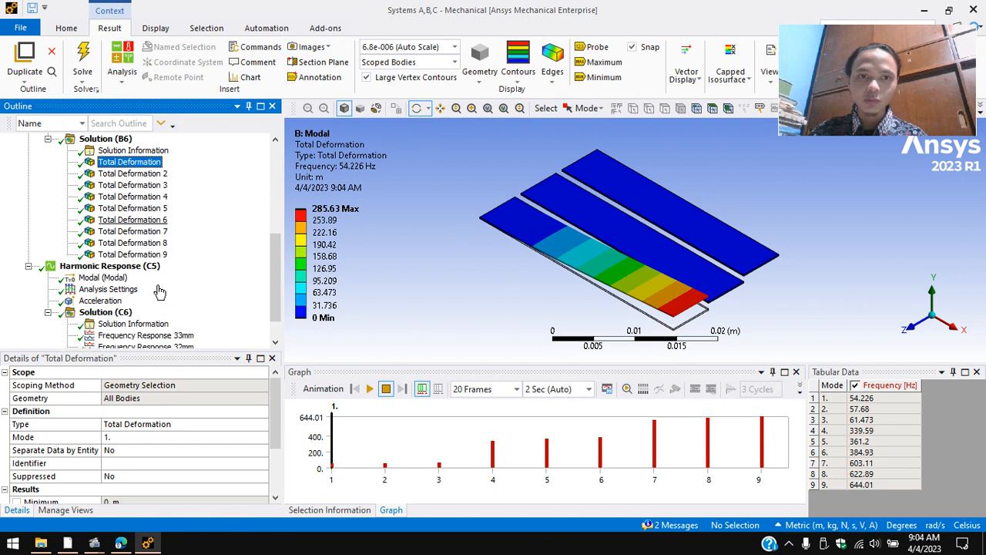
scroll(153, 307, down, 1)
Review the amplitude plots of the 33mm, 32mm and 31mm frequency responses one after another.
click(150, 301)
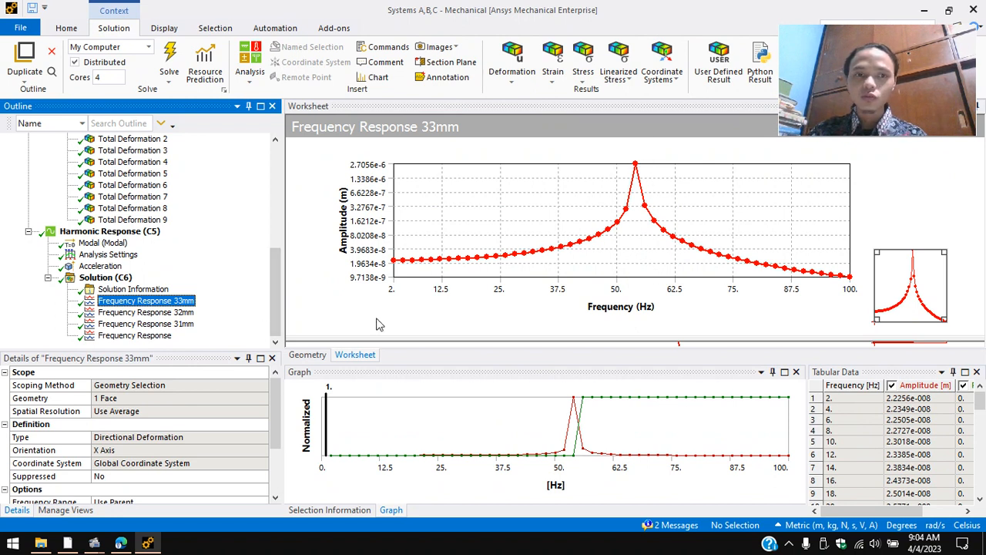
click(168, 313)
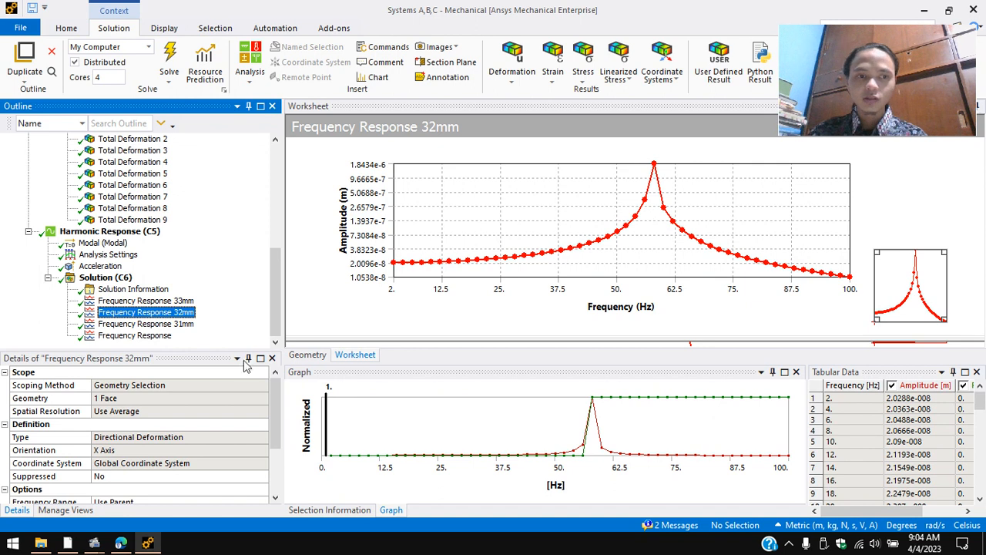
click(159, 324)
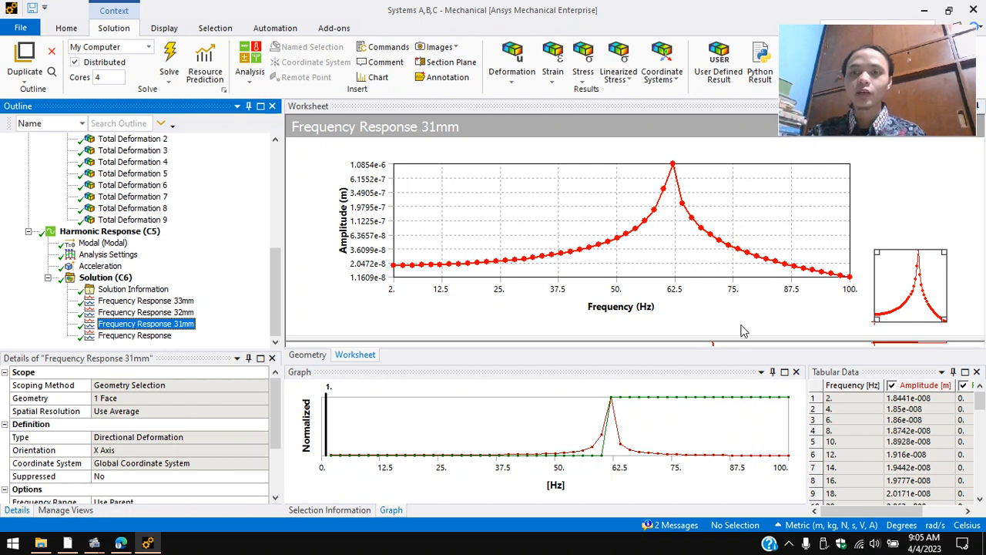
mouse_move(94, 542)
click(100, 497)
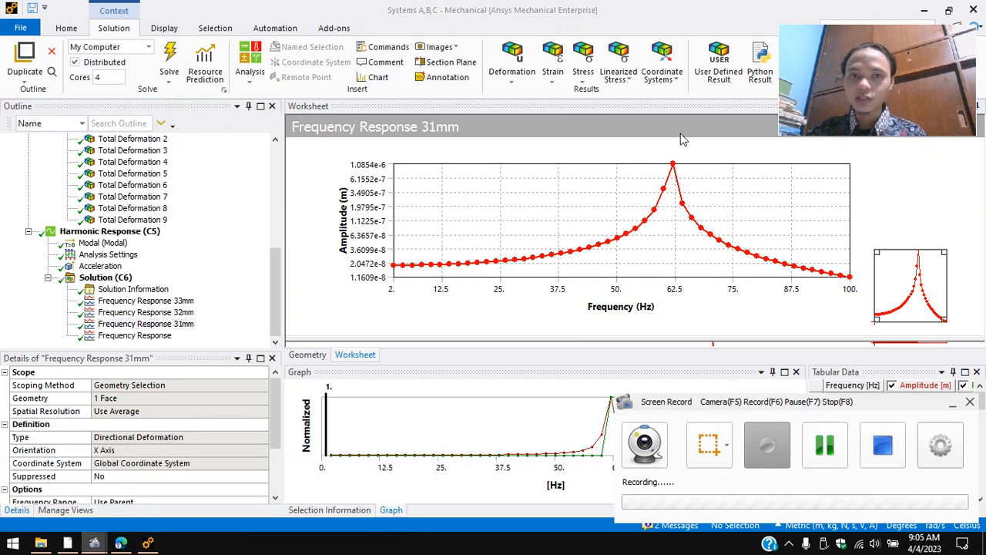
click(755, 206)
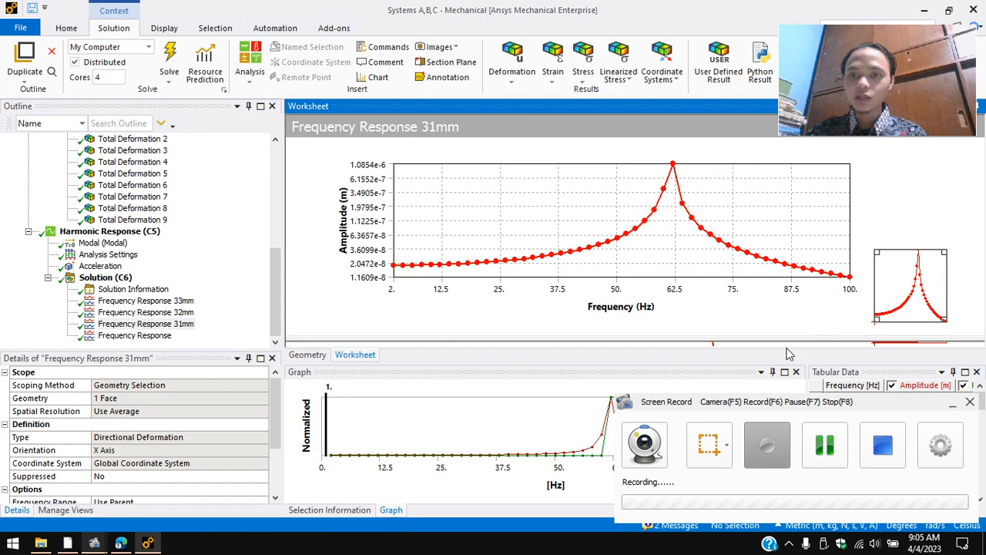
click(952, 402)
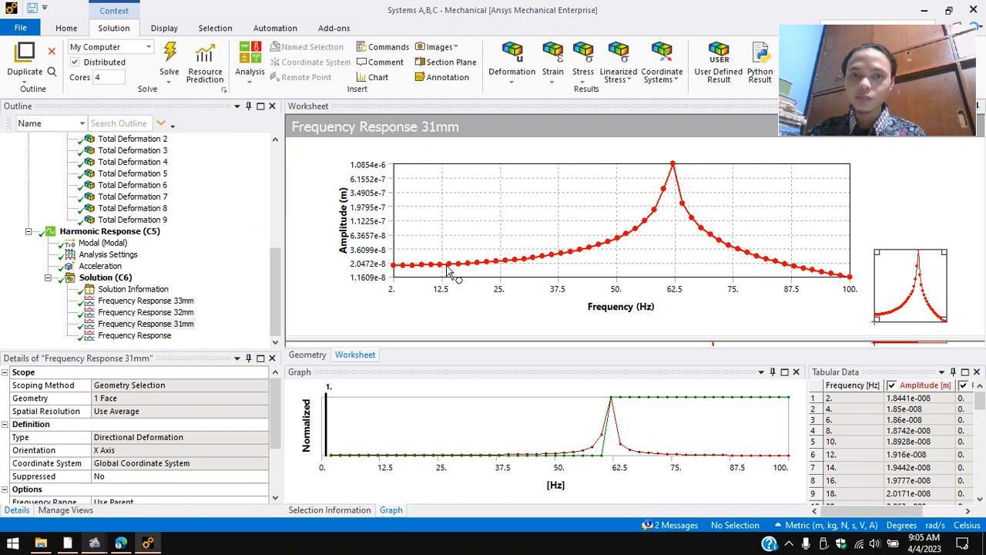
Check the solution intervals in the Harmonic Response analysis settings and review the combined three-strip frequency response plot.
click(108, 255)
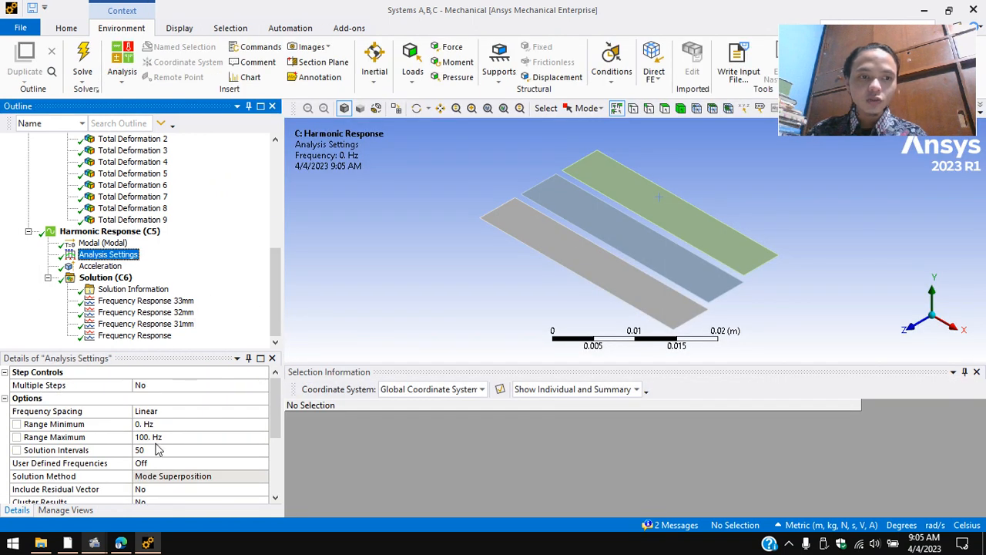
click(152, 452)
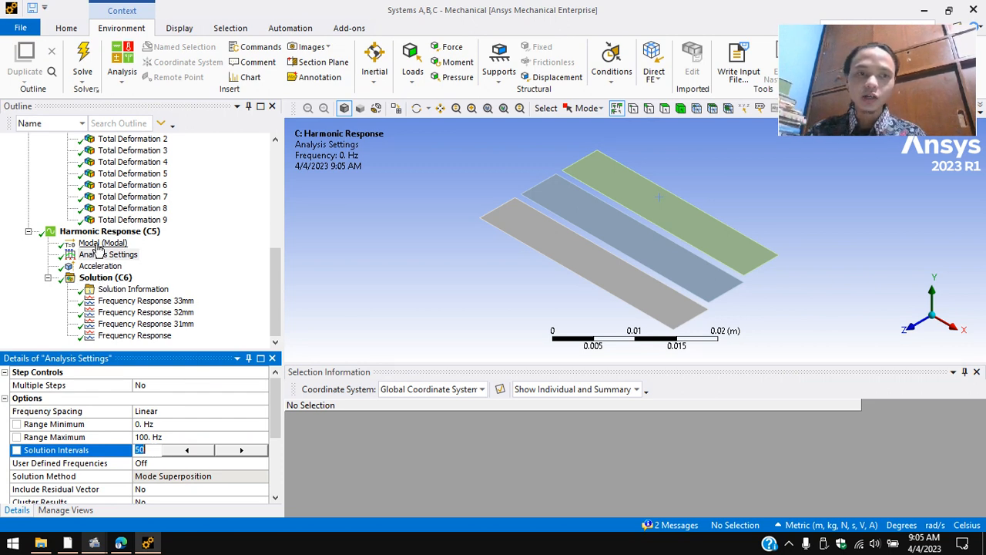
click(139, 338)
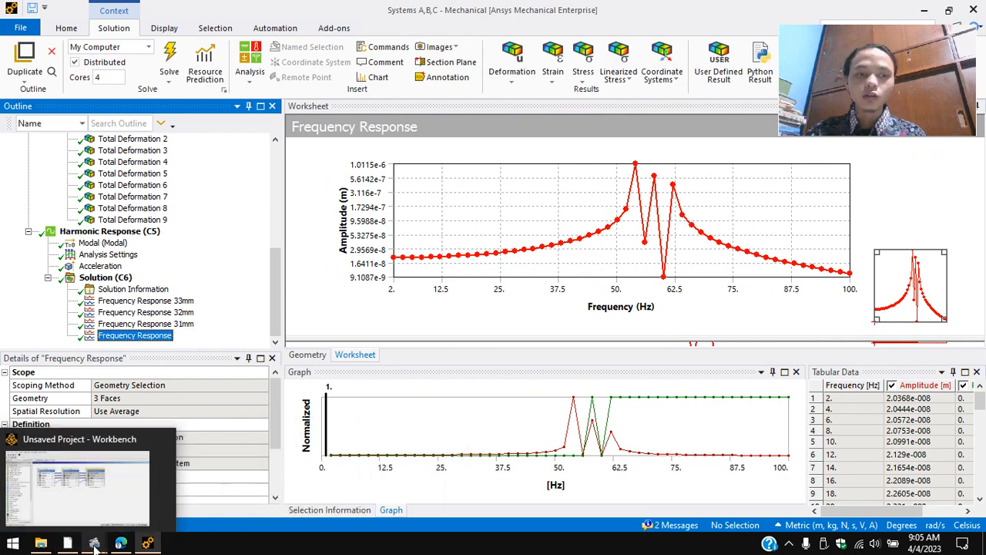
click(104, 491)
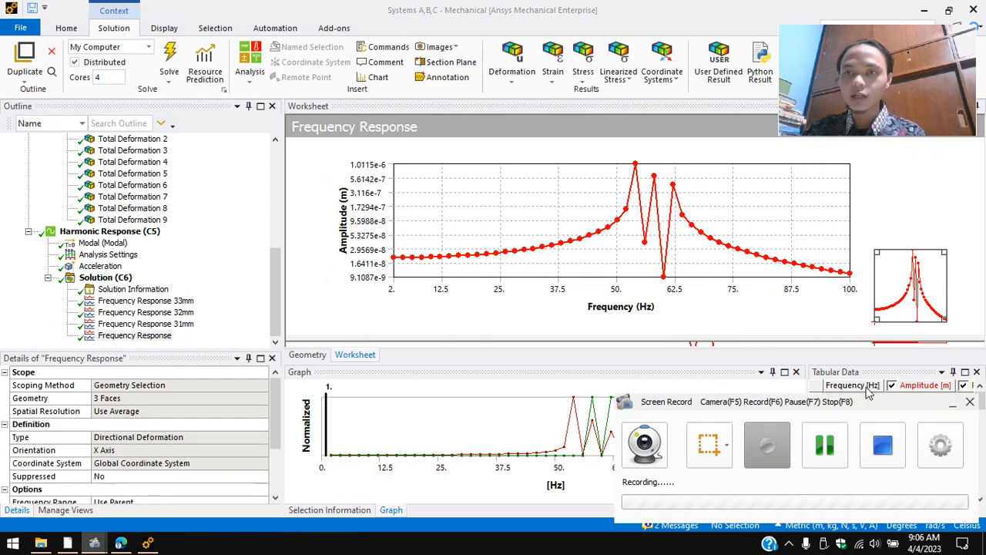